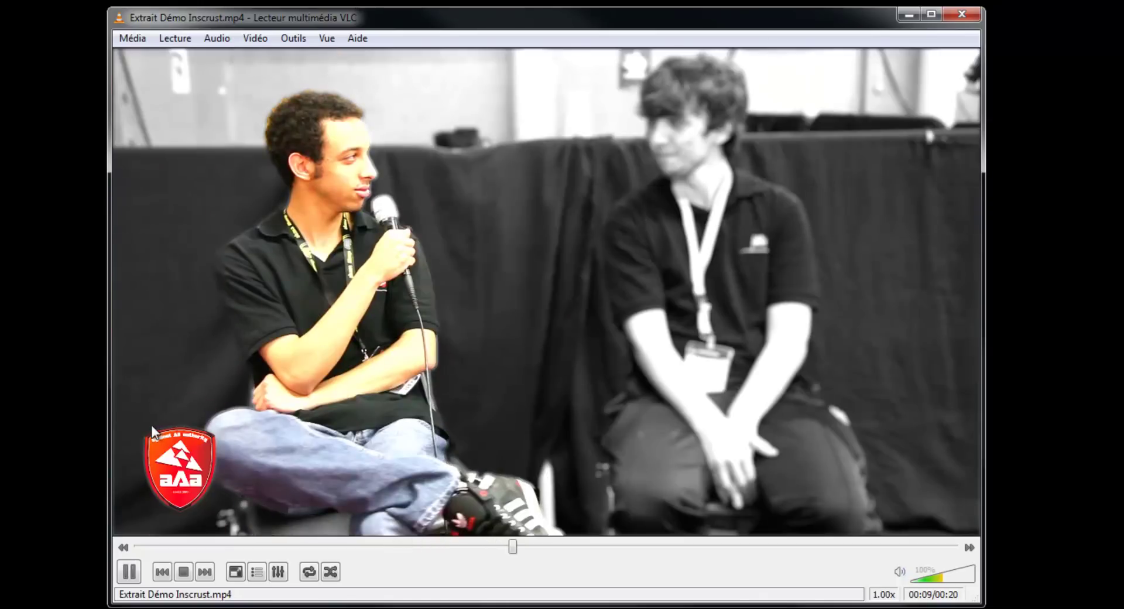
Pause the demo video playing in VLC.
{"action": "left_click", "coordinate": [130, 579]}
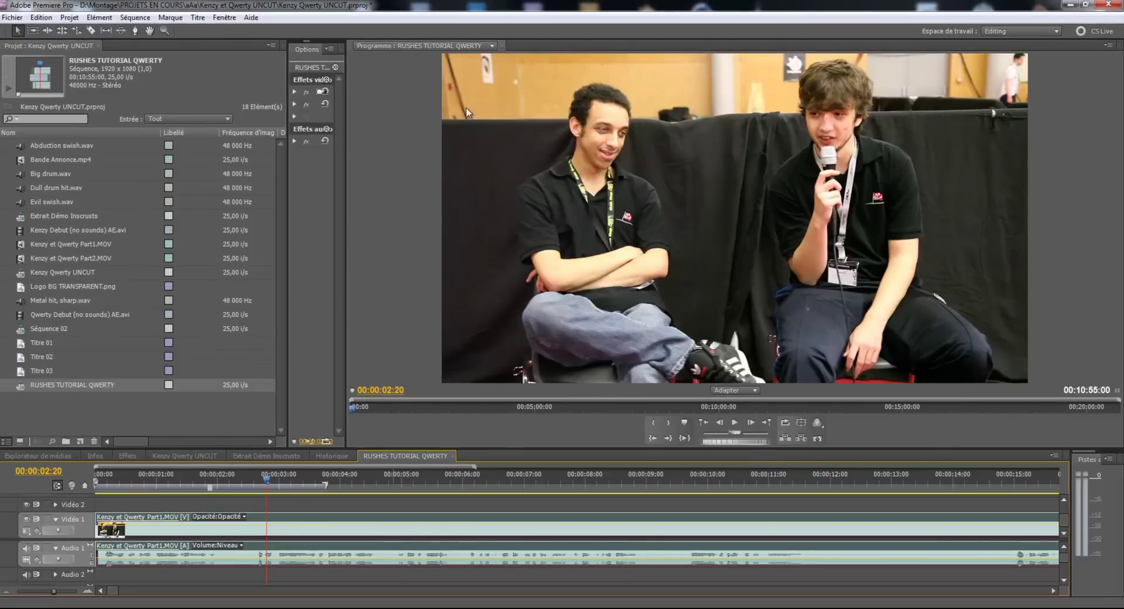
Switch to Premiere Pro and review the RUSHES TUTORIAL QWERTY sequence, scrubbing its full length and playing its opening seconds.
{"action": "left_click", "coordinate": [124, 479]}
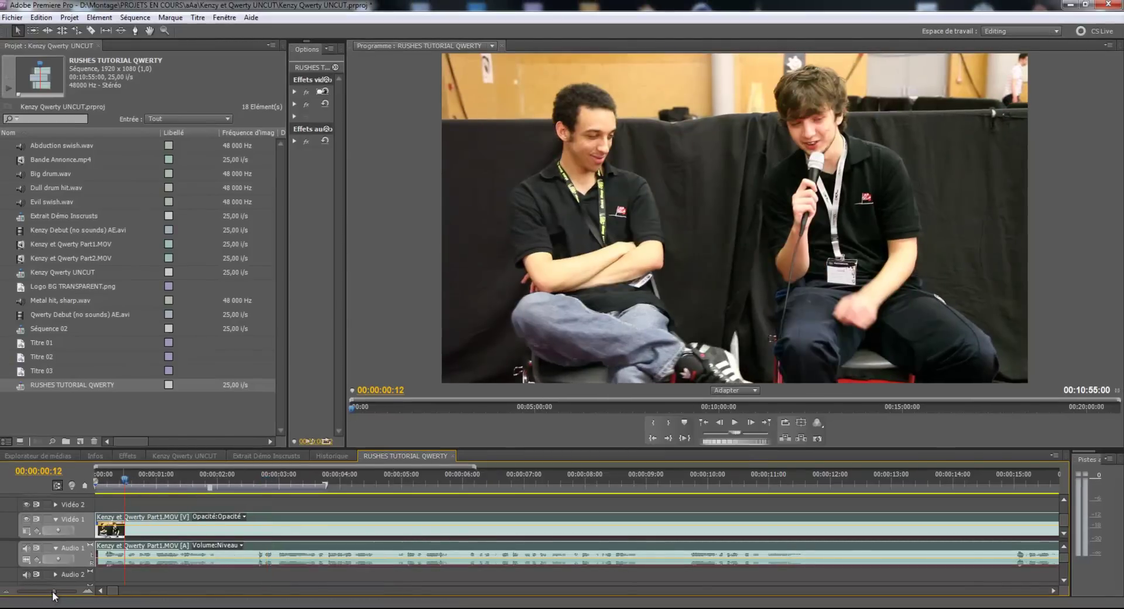
{"action": "left_click_drag", "start_coordinate": [53, 595], "coordinate": [29, 600]}
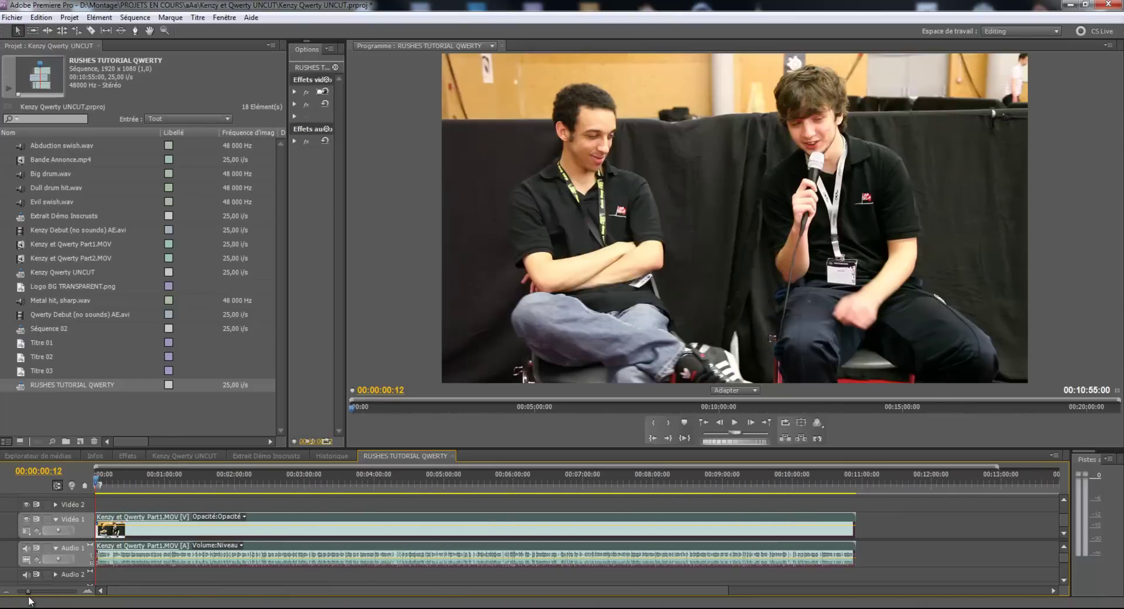
{"action": "left_click", "coordinate": [840, 474]}
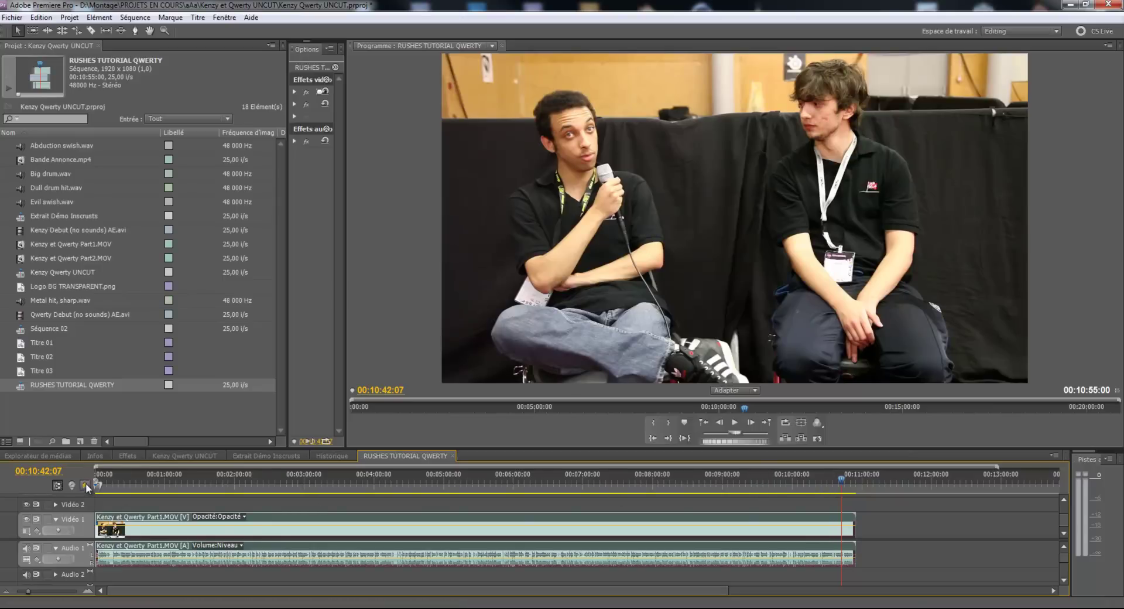
{"action": "left_click", "coordinate": [99, 475]}
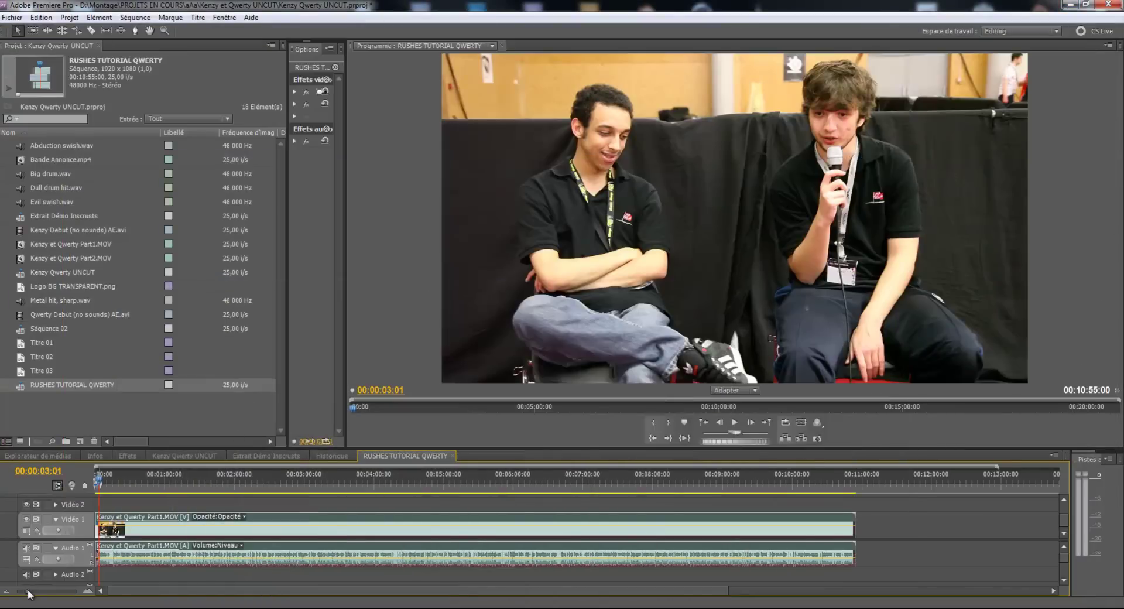
{"action": "left_click_drag", "start_coordinate": [27, 593], "coordinate": [53, 591]}
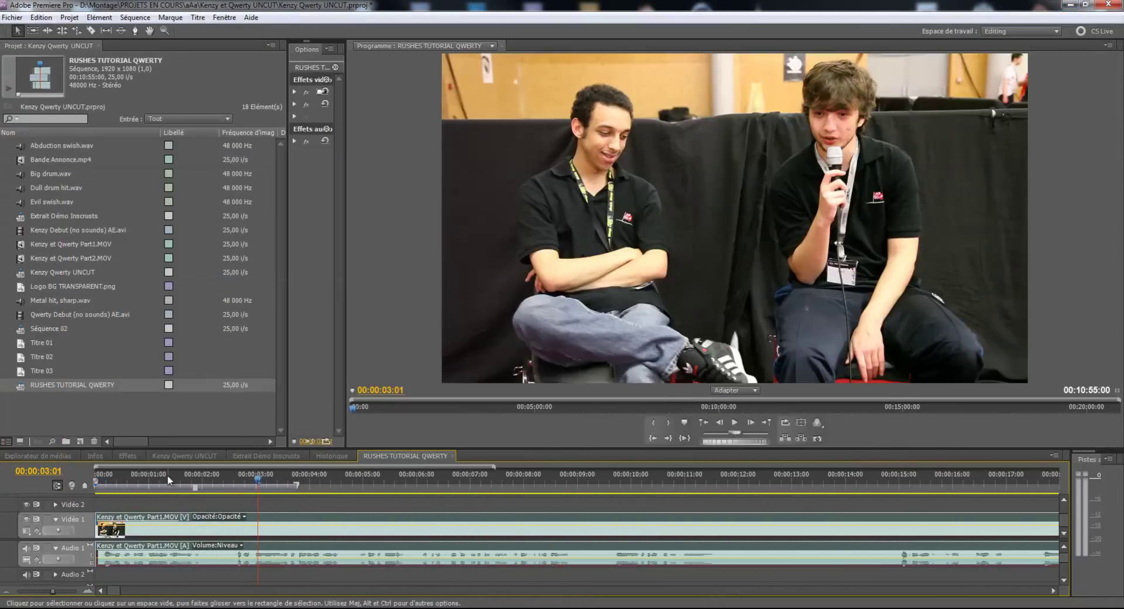
{"action": "left_click", "coordinate": [188, 479]}
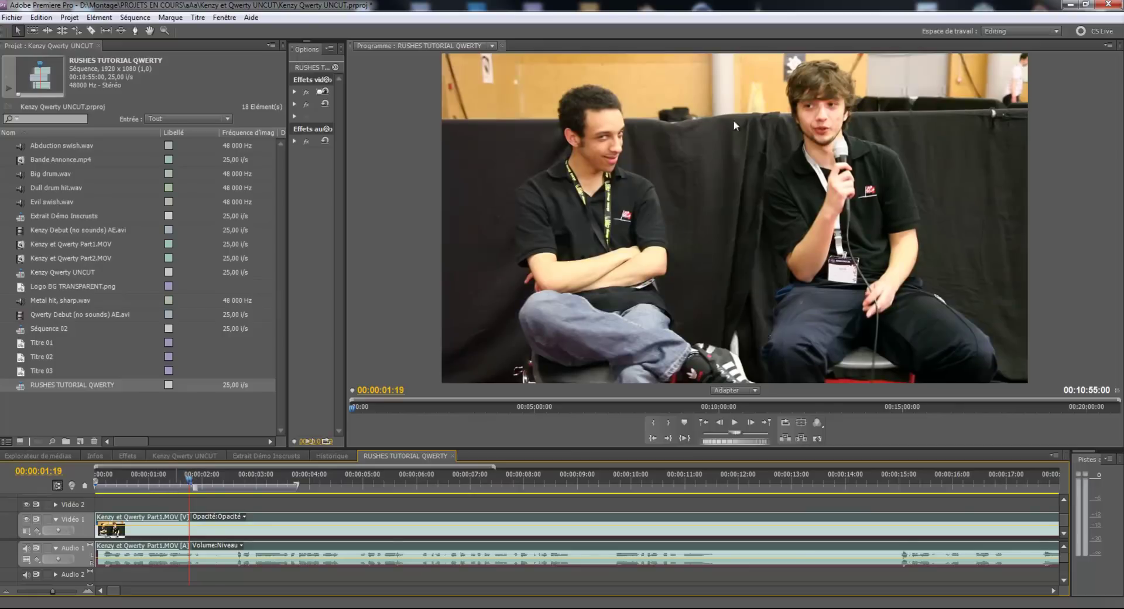
{"action": "left_click", "coordinate": [164, 482]}
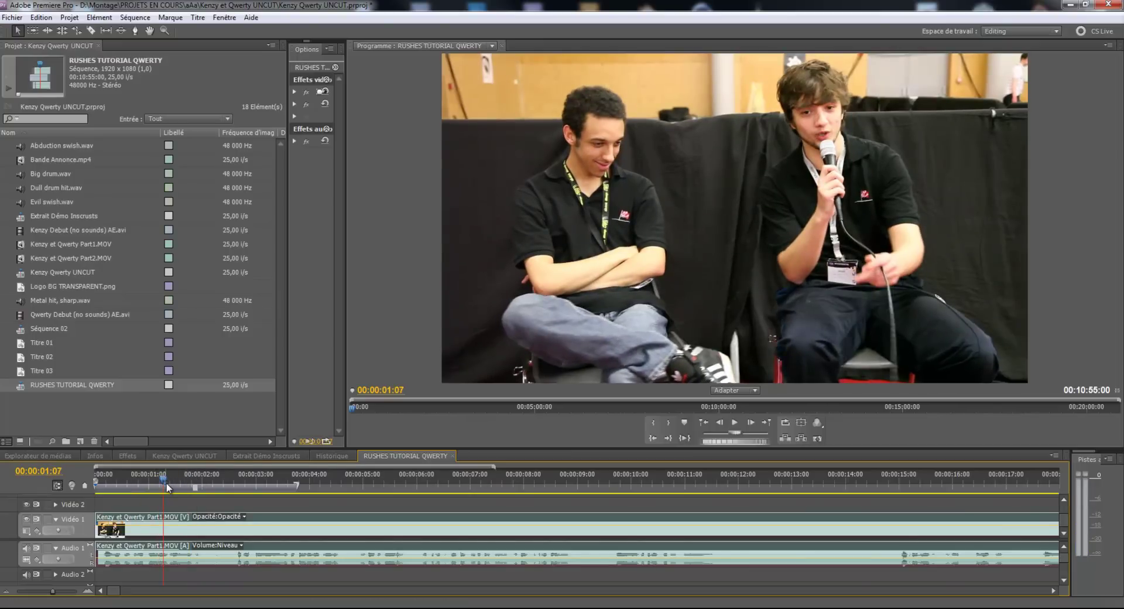
{"action": "key", "text": "space"}
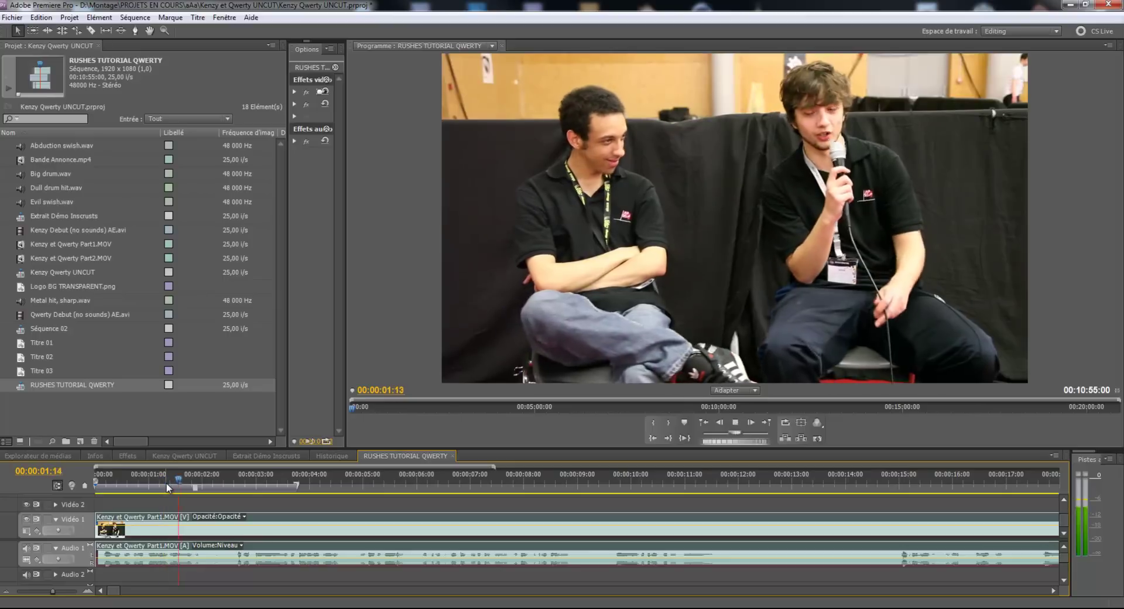
{"action": "key", "text": "space"}
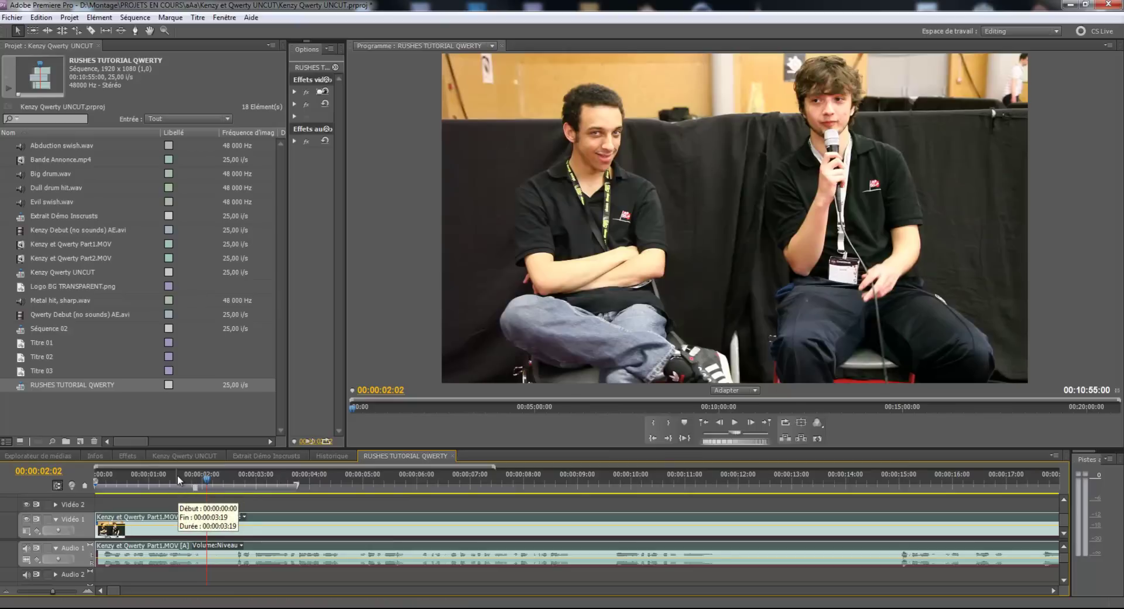
{"action": "left_click_drag", "start_coordinate": [173, 479], "coordinate": [193, 478]}
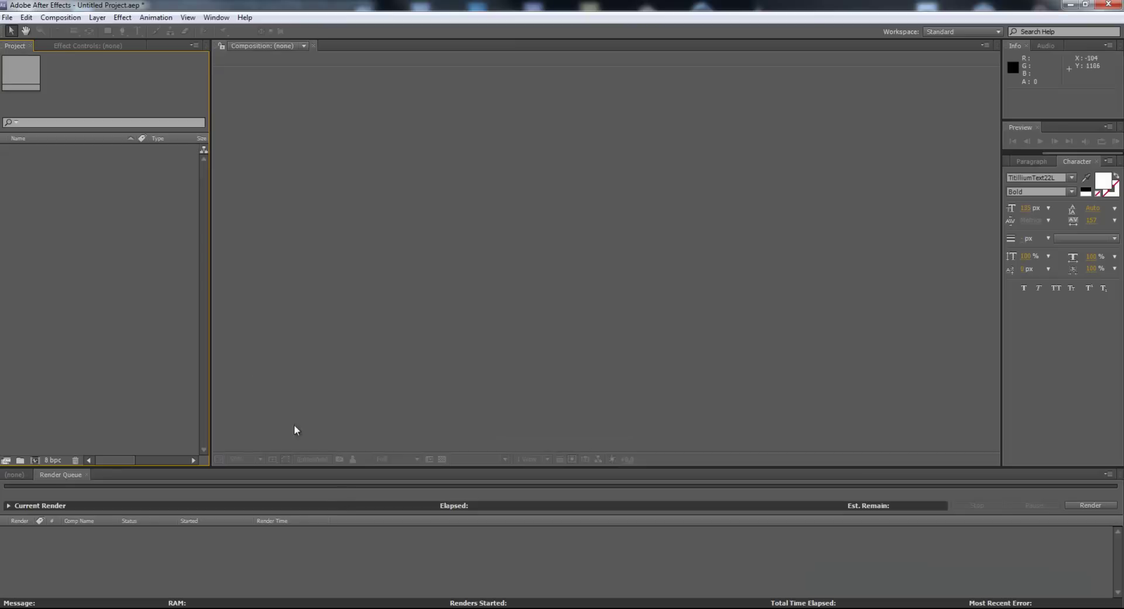
Switch to After Effects and import Blank QWERTY (Tutorial).mp4 from the BLANK RUSHES folder as footage.
{"action": "right_click", "coordinate": [86, 216]}
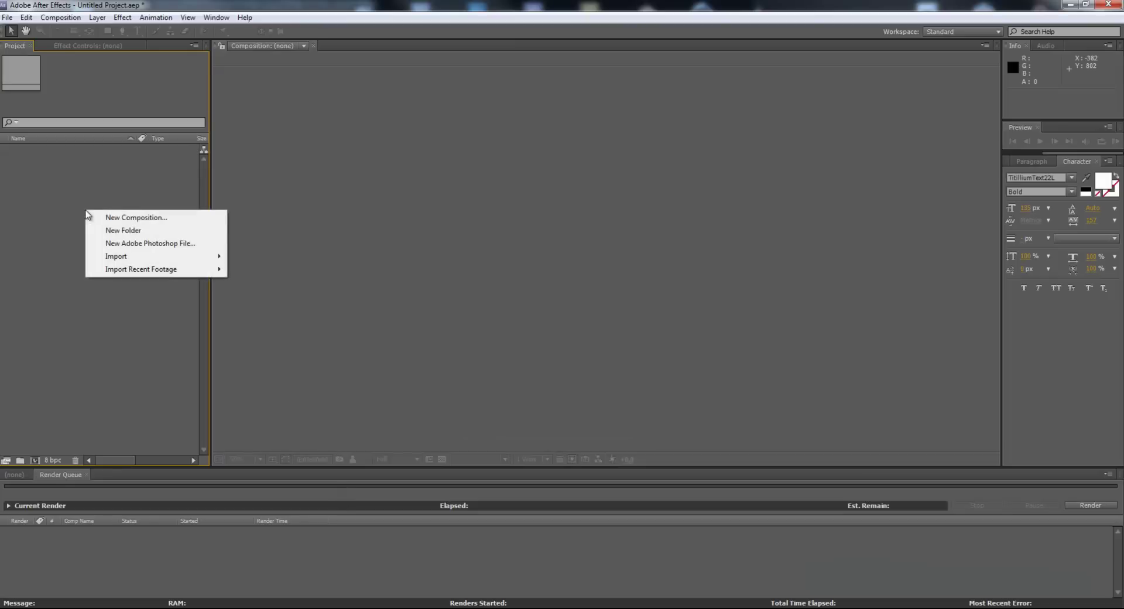
{"action": "mouse_move", "coordinate": [125, 257]}
{"action": "left_click", "coordinate": [269, 256]}
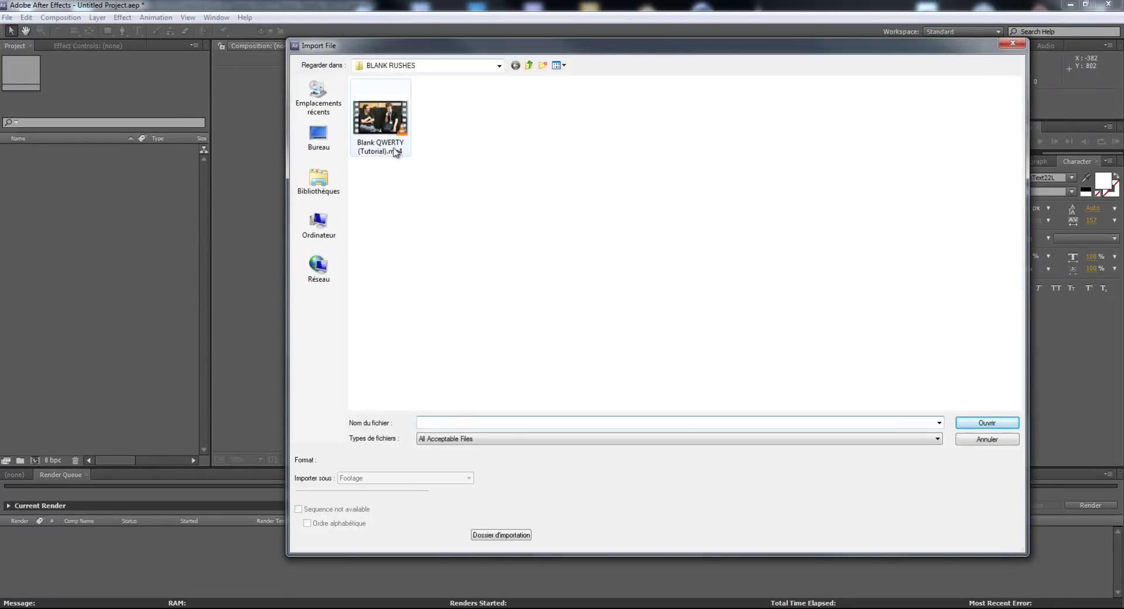
{"action": "left_click", "coordinate": [381, 123]}
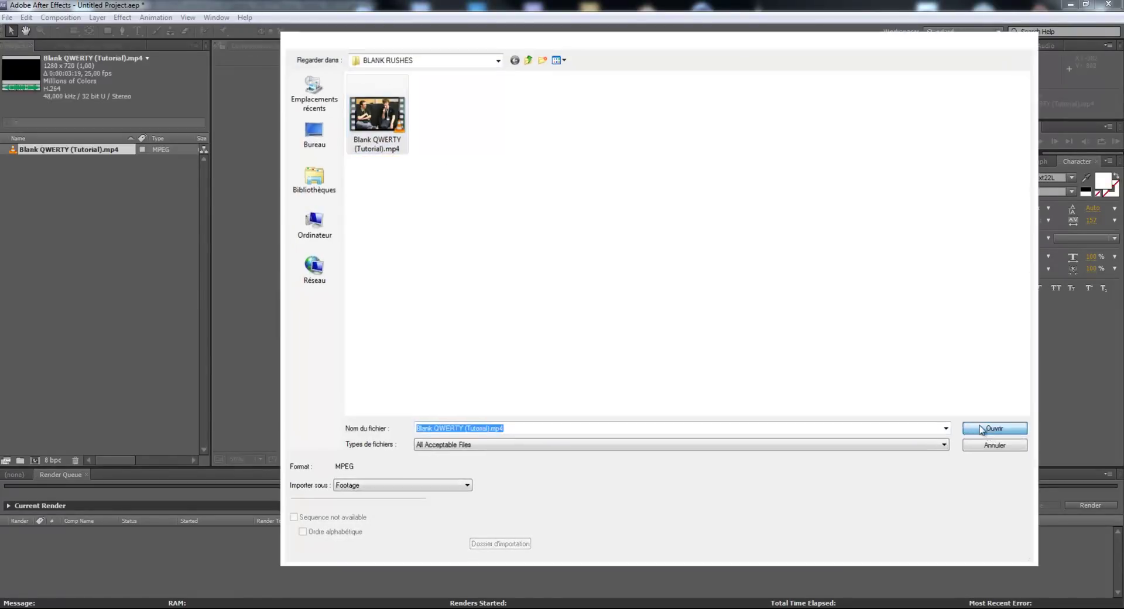
{"action": "left_click", "coordinate": [986, 422]}
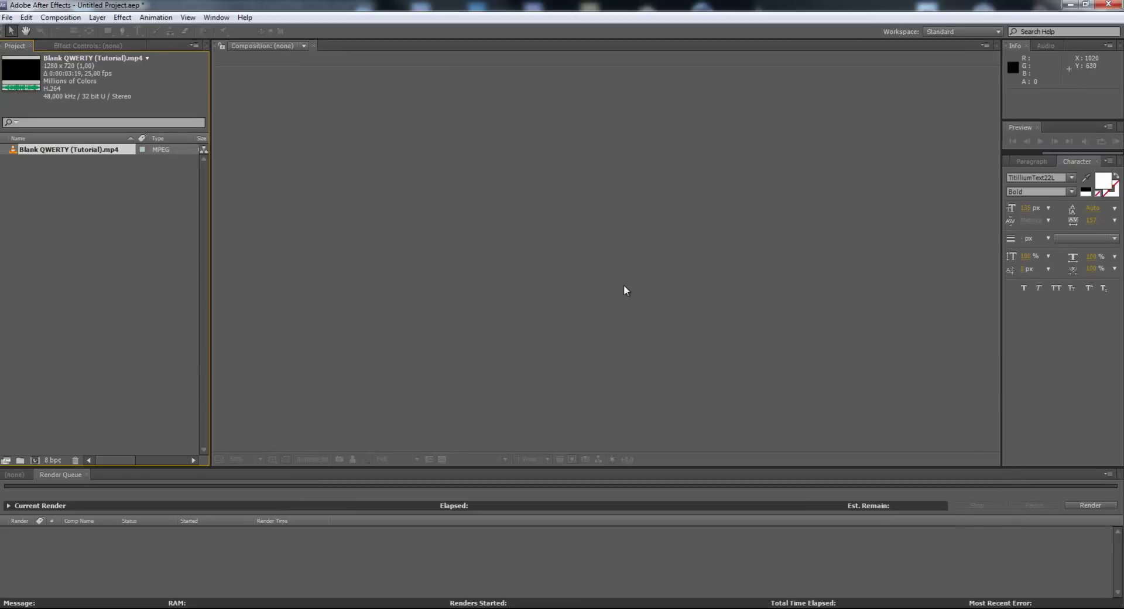
Create a composition from the Blank QWERTY (Tutorial).mp4 footage and set its preview resolution to Full.
{"action": "left_click", "coordinate": [22, 150]}
{"action": "left_click", "coordinate": [57, 186]}
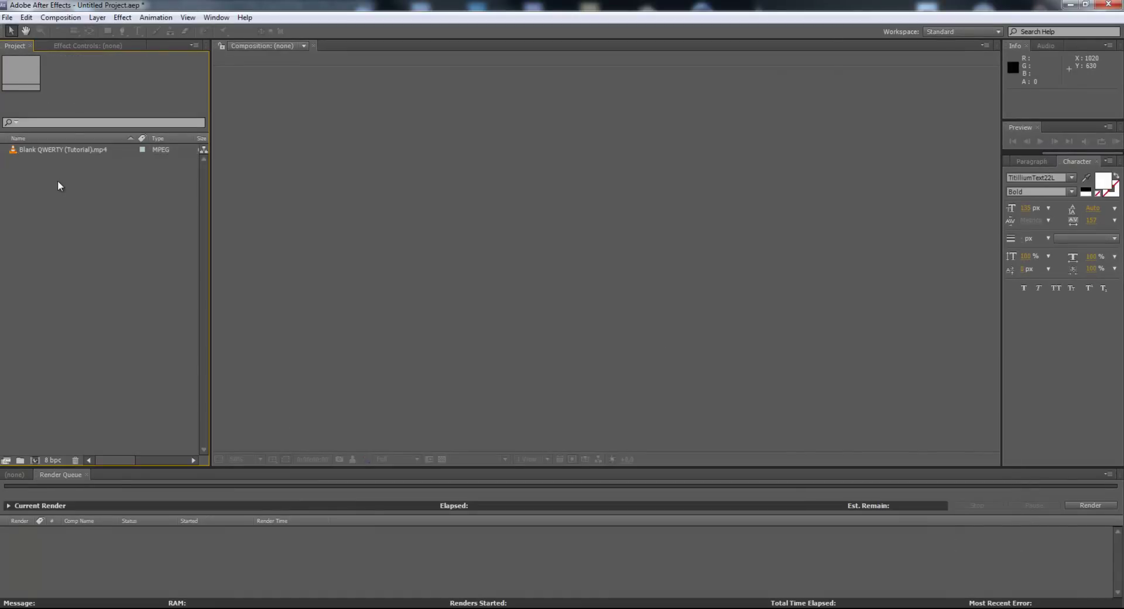
{"action": "left_click", "coordinate": [11, 153]}
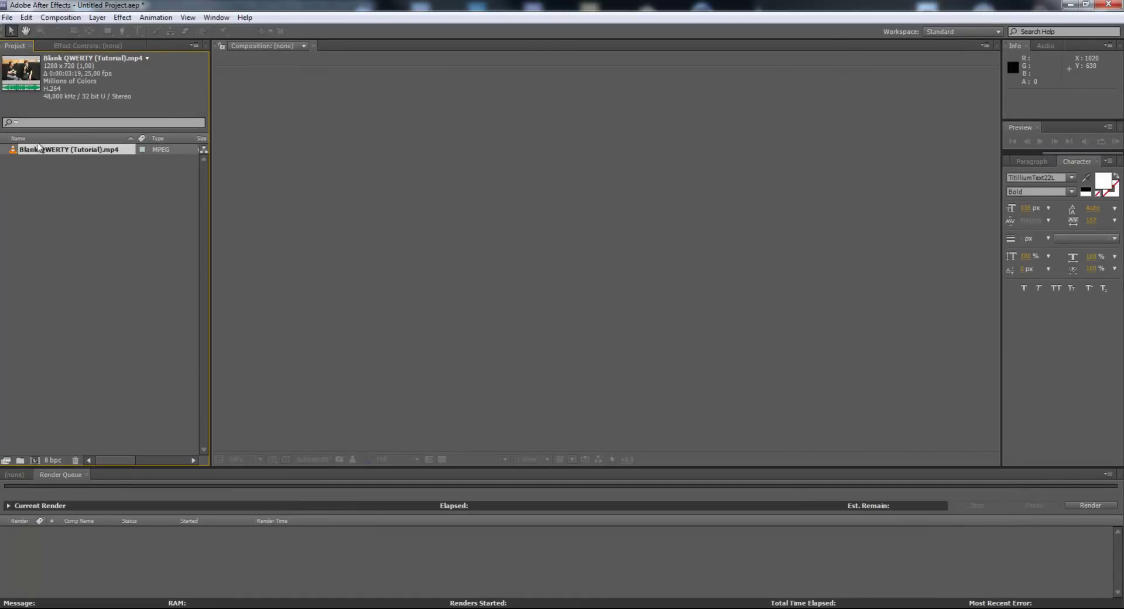
{"action": "left_click_drag", "start_coordinate": [14, 154], "coordinate": [35, 461]}
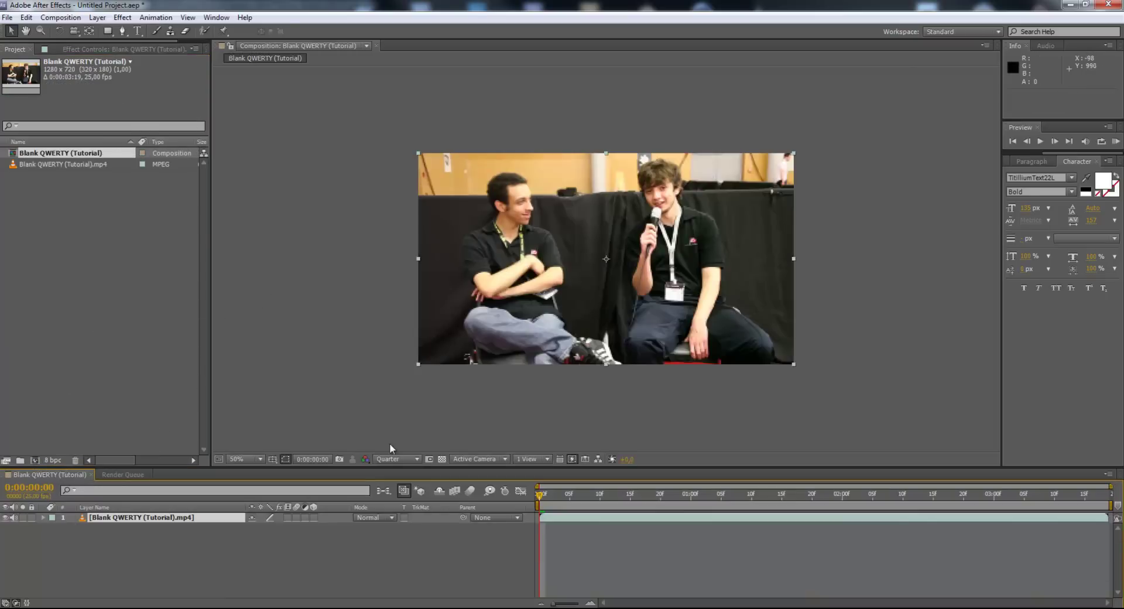
{"action": "left_click", "coordinate": [394, 459]}
{"action": "left_click", "coordinate": [409, 492]}
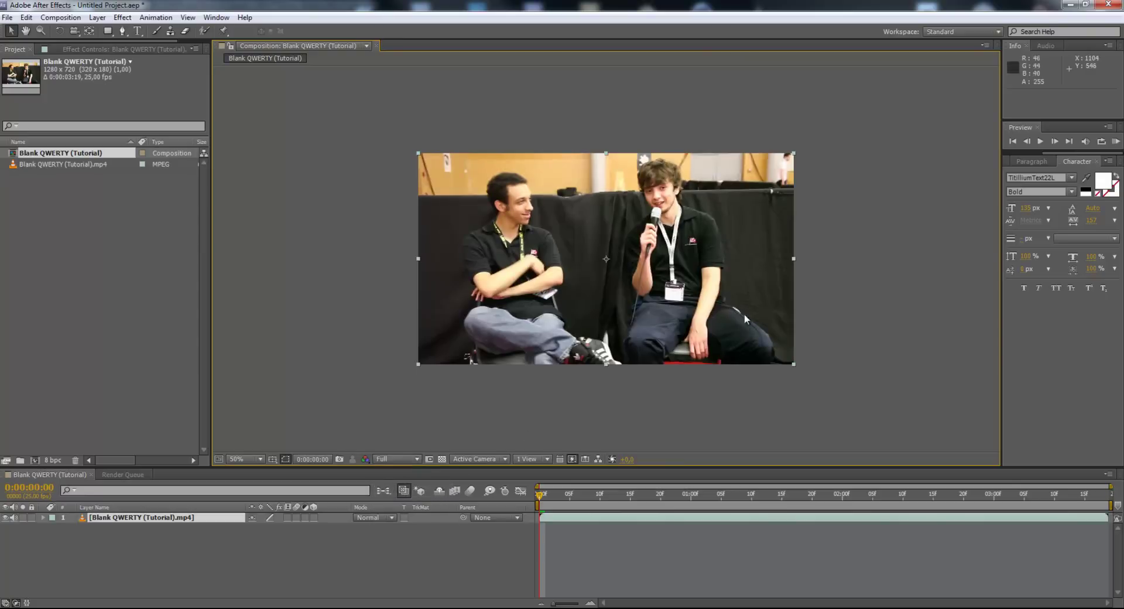
Scrub through the first second of the video layer, then start the work area at about frame 7 and preview it.
{"action": "left_click", "coordinate": [190, 522]}
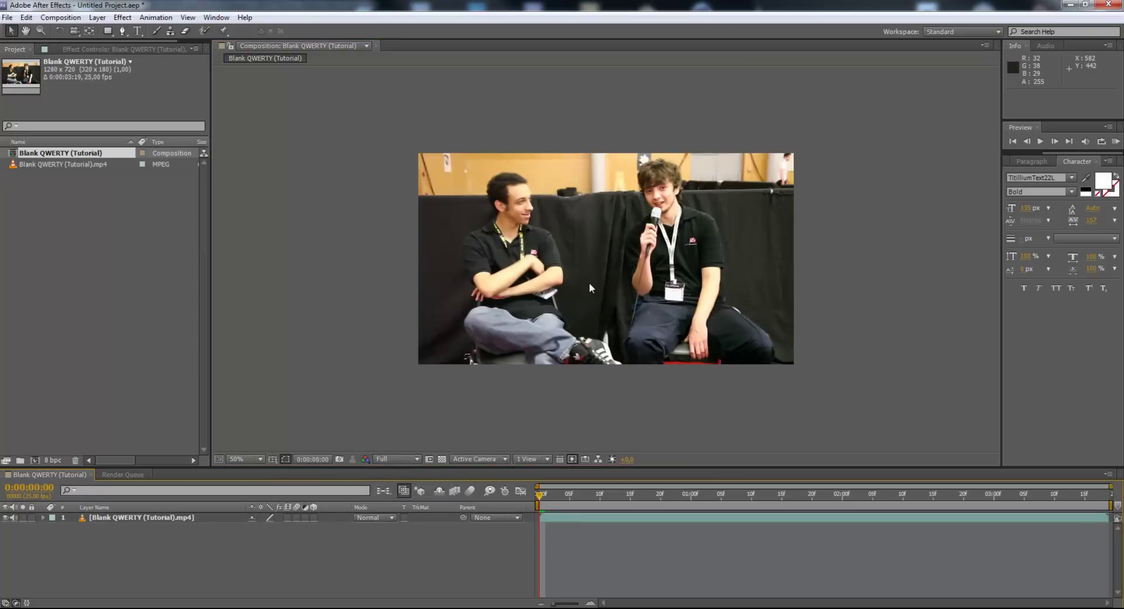
{"action": "left_click", "coordinate": [117, 517]}
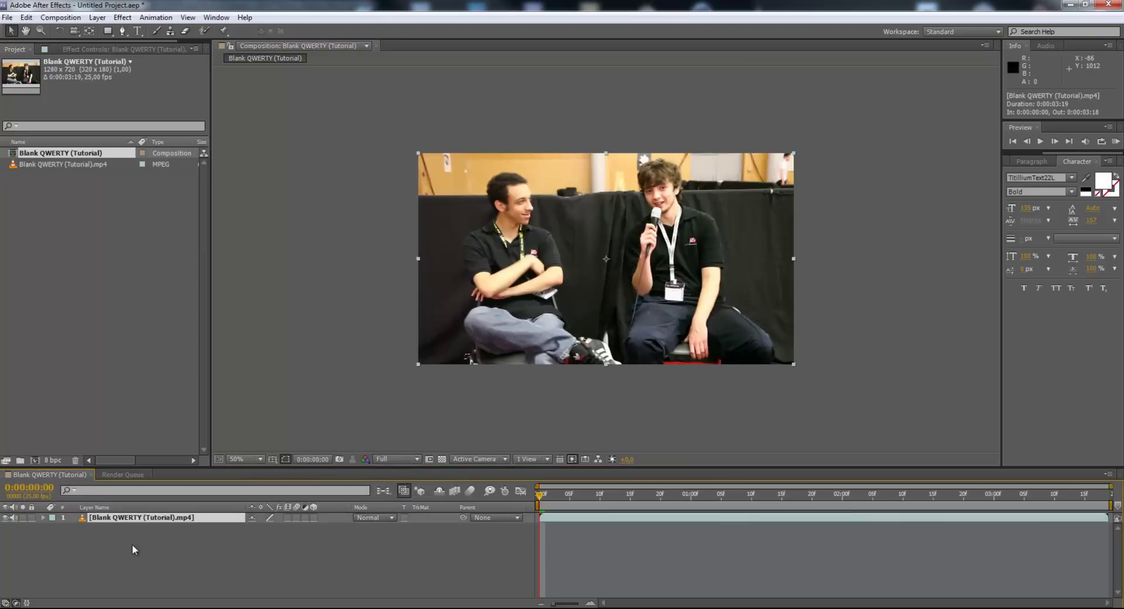
{"action": "left_click", "coordinate": [132, 539]}
{"action": "left_click", "coordinate": [126, 519]}
{"action": "left_click", "coordinate": [575, 494]}
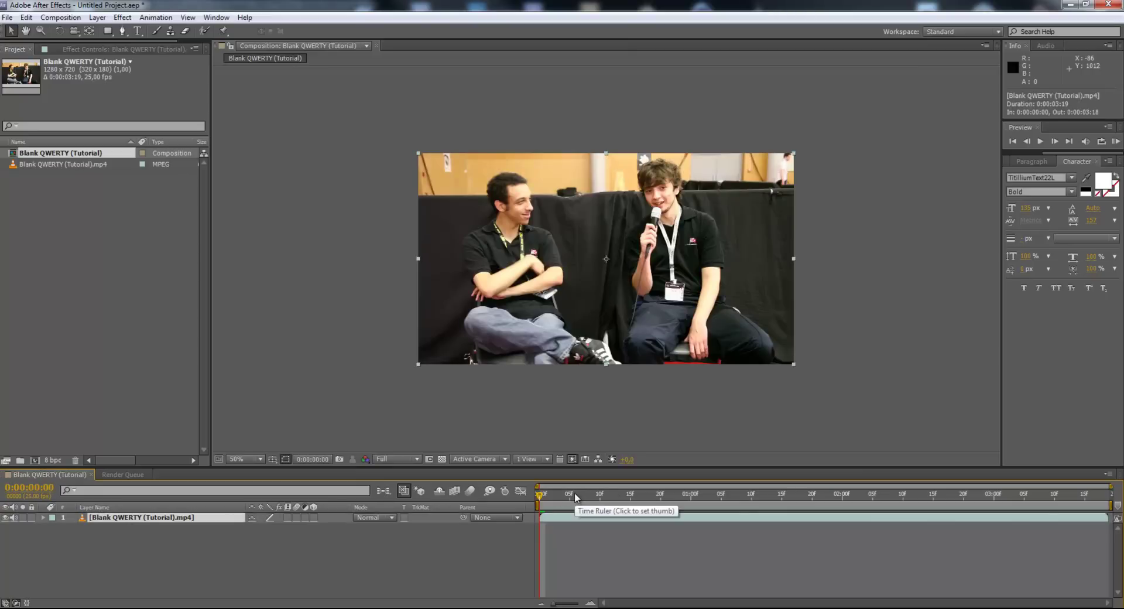
{"action": "left_click_drag", "start_coordinate": [575, 496], "coordinate": [679, 493]}
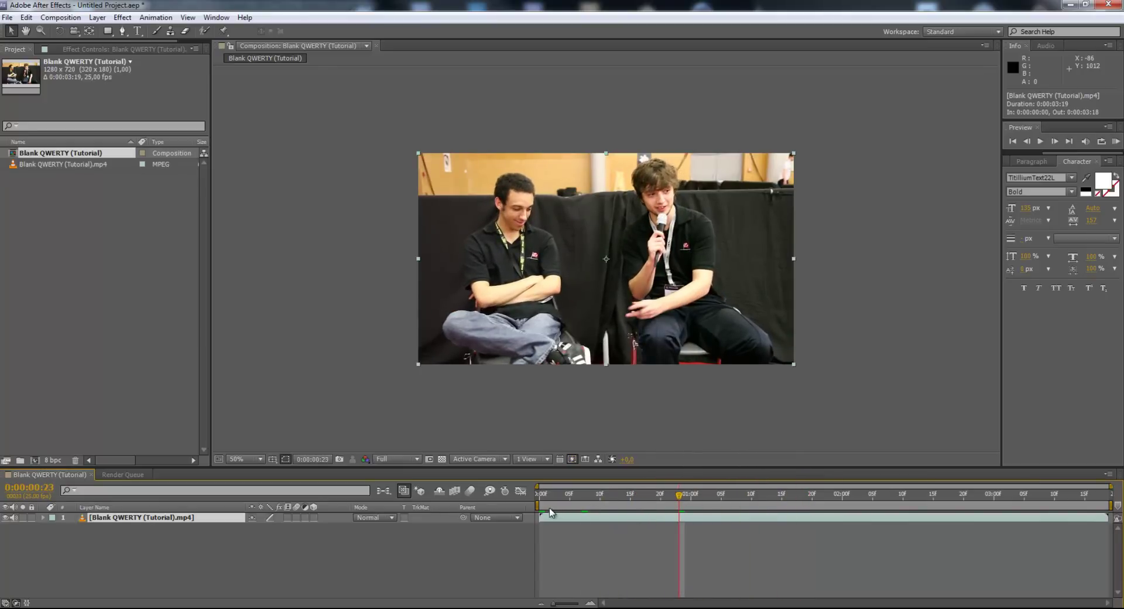
{"action": "left_click_drag", "start_coordinate": [538, 486], "coordinate": [581, 486]}
{"action": "key", "text": "KP_0"}
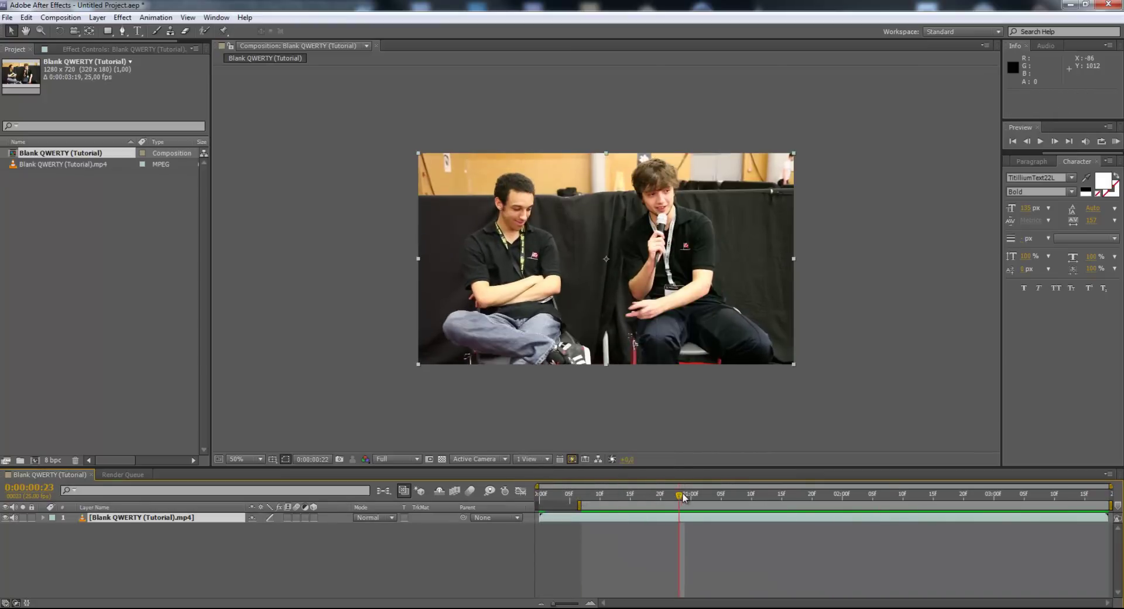
Move the current time to 0:00:02:02 and trim the end of the video layer to that point.
{"action": "left_click", "coordinate": [716, 494]}
{"action": "left_click_drag", "start_coordinate": [717, 495], "coordinate": [856, 483]}
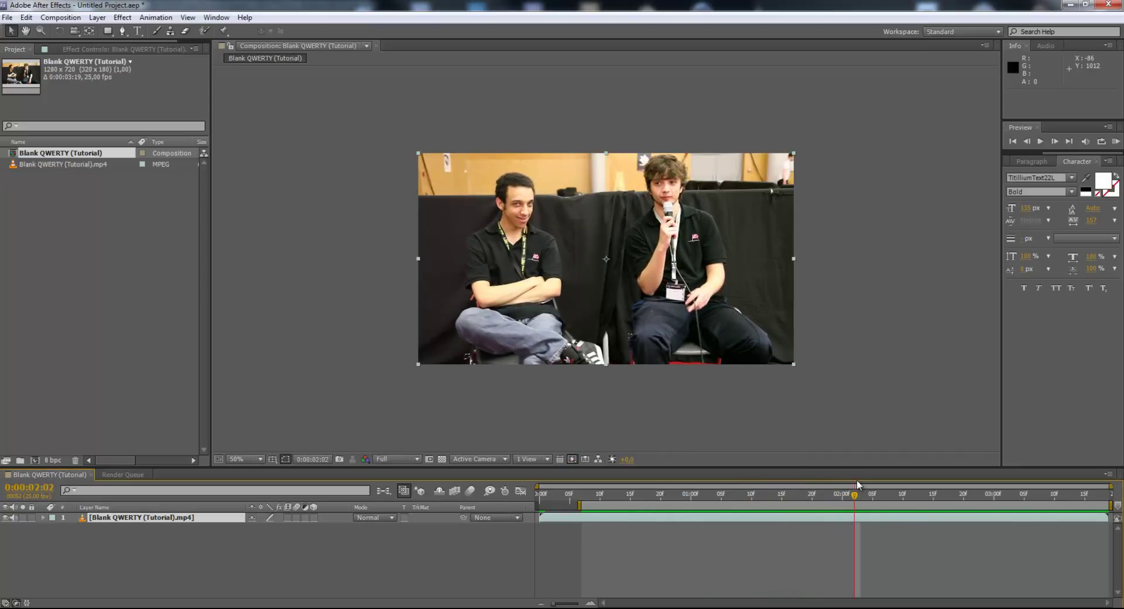
{"action": "left_click_drag", "start_coordinate": [1106, 516], "coordinate": [852, 533]}
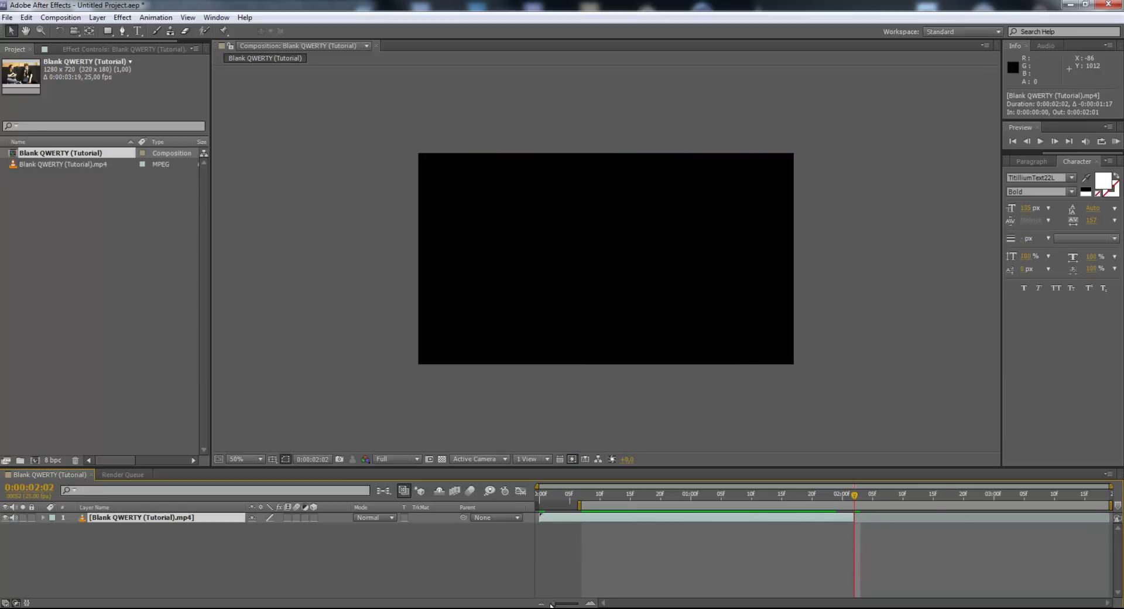
Duplicate the video layer and trim the upper copy to span from 0:00:02:02 to 0:00:02:22.
{"action": "left_click", "coordinate": [230, 560]}
{"action": "left_click", "coordinate": [162, 519]}
{"action": "key", "text": "ctrl+d"}
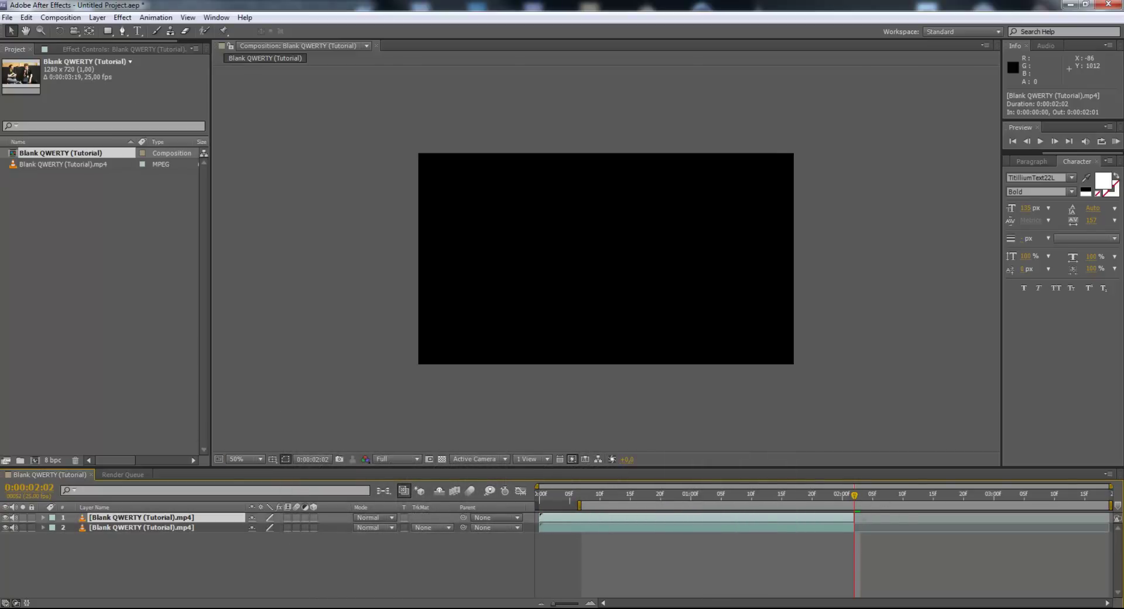
{"action": "left_click_drag", "start_coordinate": [851, 517], "coordinate": [980, 516]}
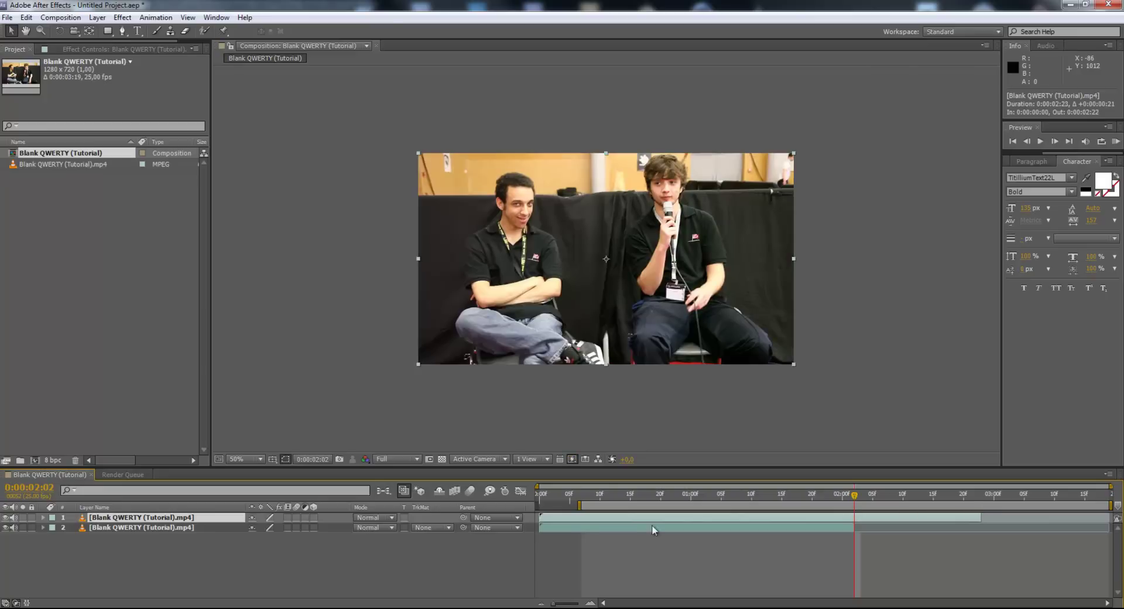
{"action": "left_click_drag", "start_coordinate": [541, 516], "coordinate": [847, 517]}
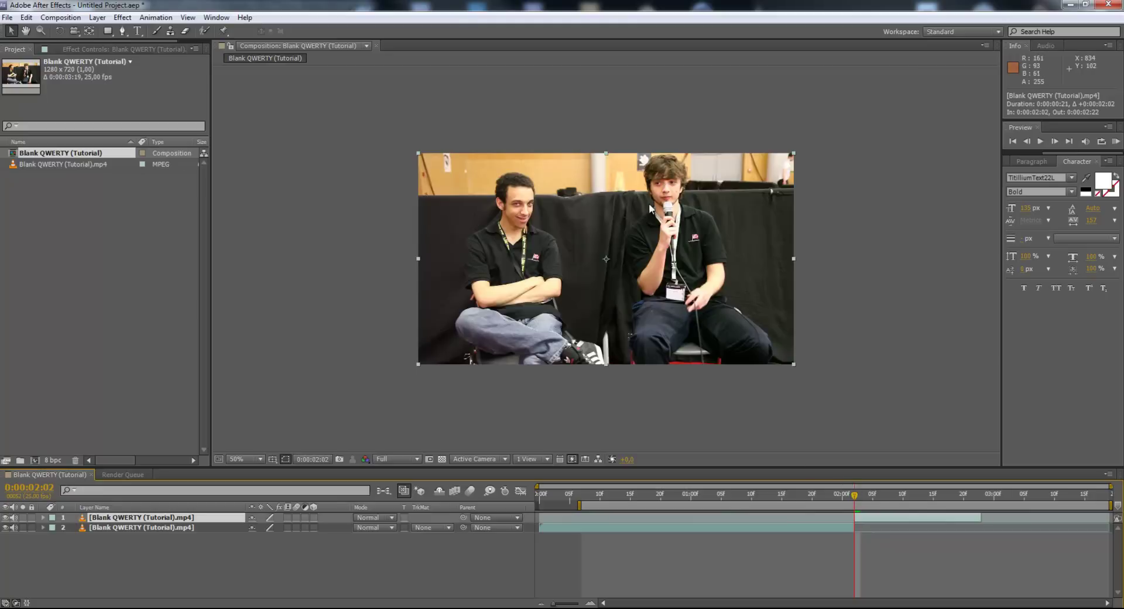
Apply Freeze Frame to the upper video layer at 0:00:02:02.
{"action": "scroll", "coordinate": [600, 227], "scroll_direction": "up", "scroll_amount": 4}
{"action": "scroll", "coordinate": [601, 227], "scroll_direction": "down", "scroll_amount": 2}
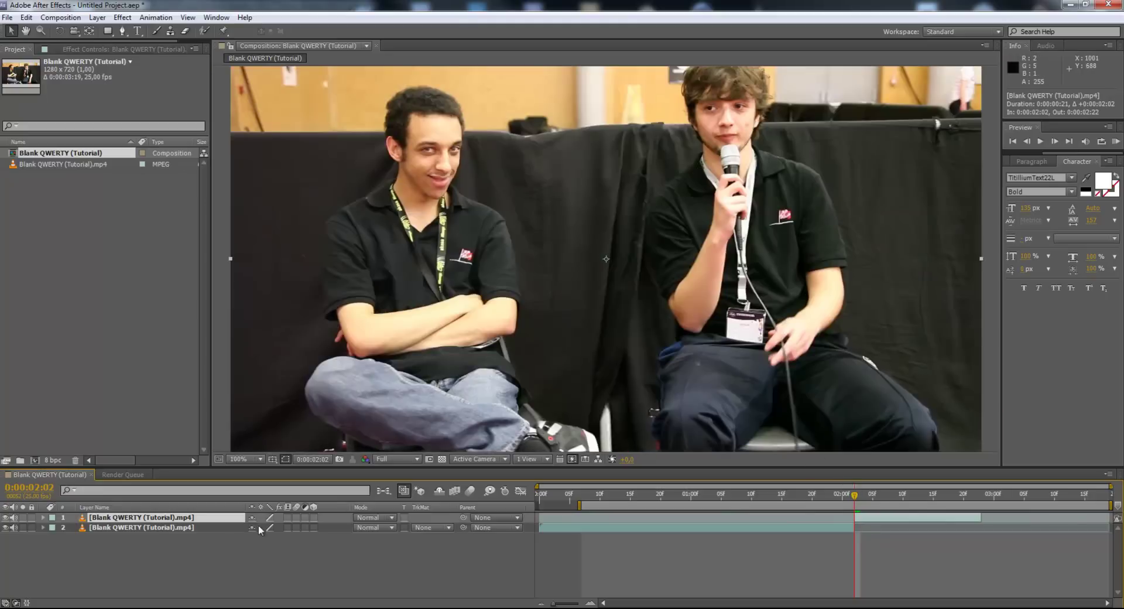
{"action": "left_click", "coordinate": [154, 533]}
{"action": "left_click", "coordinate": [150, 520]}
{"action": "right_click", "coordinate": [918, 524]}
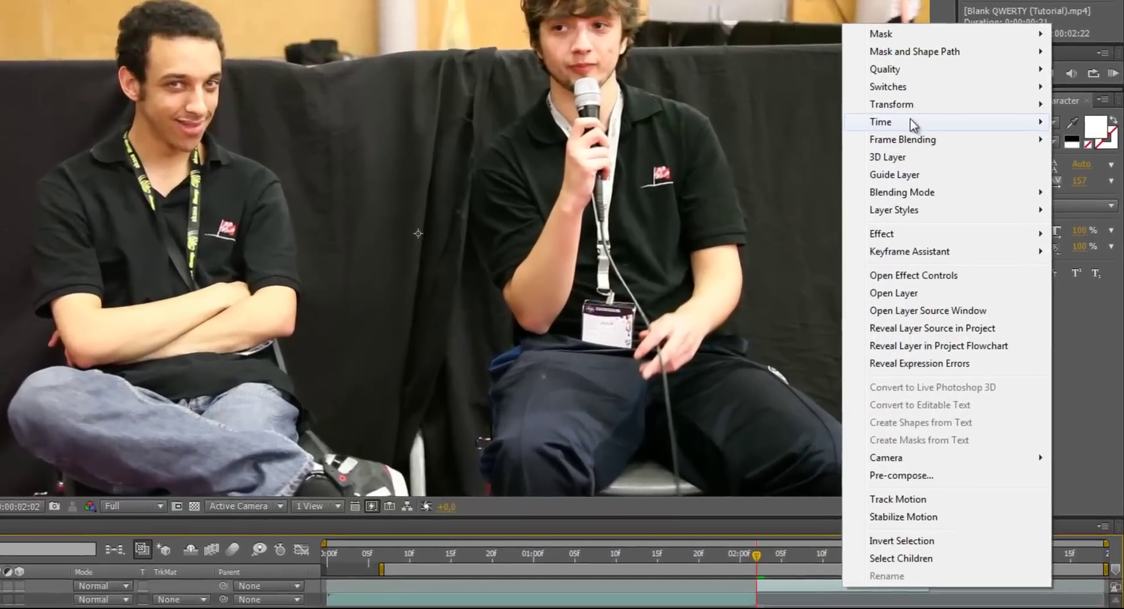
{"action": "mouse_move", "coordinate": [936, 177]}
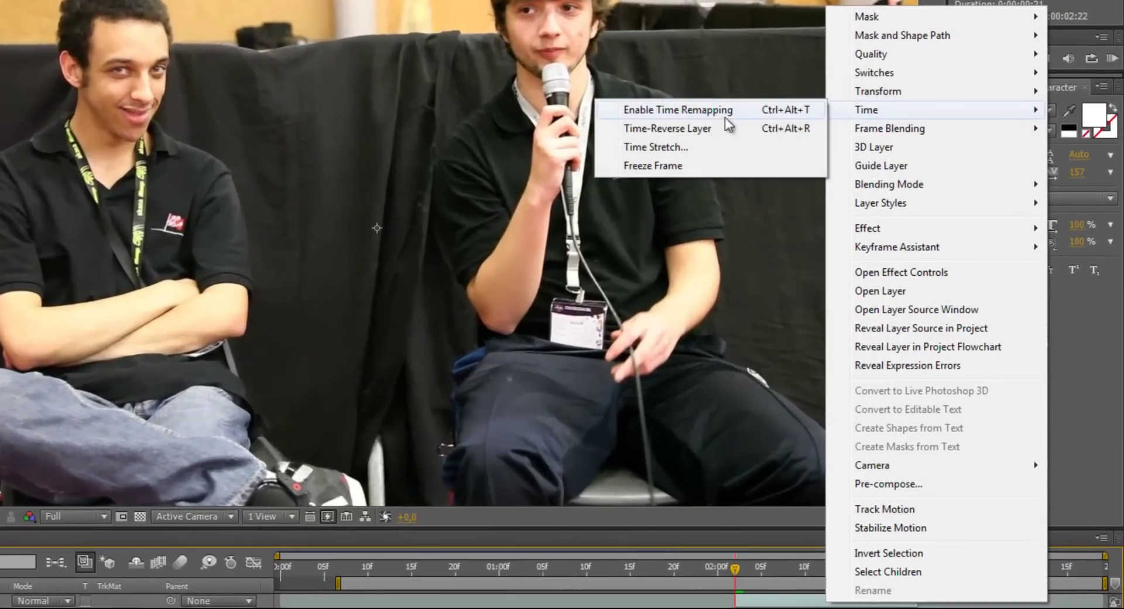
{"action": "left_click", "coordinate": [679, 166]}
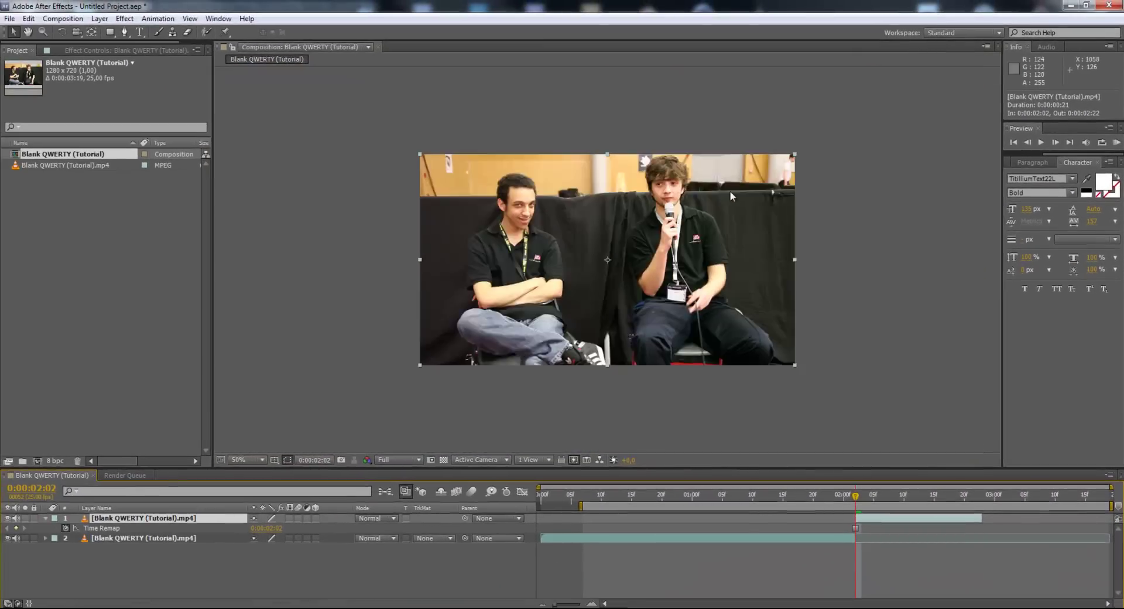
Scrub the frozen section to 0:00:02:11 and duplicate the frozen video layer.
{"action": "key", "text": "slash"}
{"action": "left_click_drag", "start_coordinate": [832, 494], "coordinate": [910, 496]}
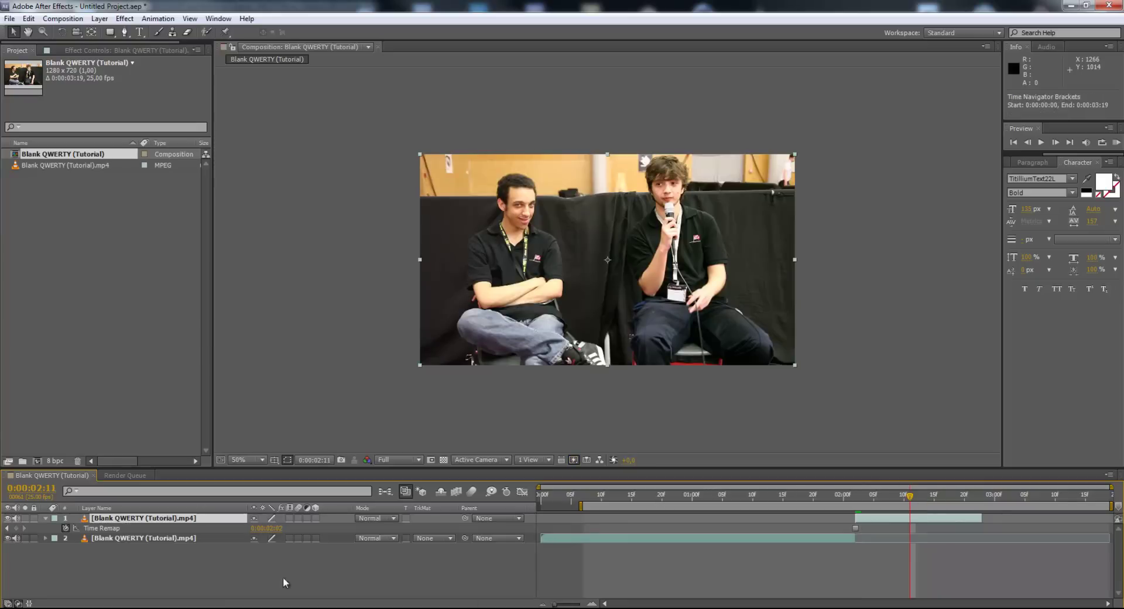
{"action": "key", "text": "ctrl+d"}
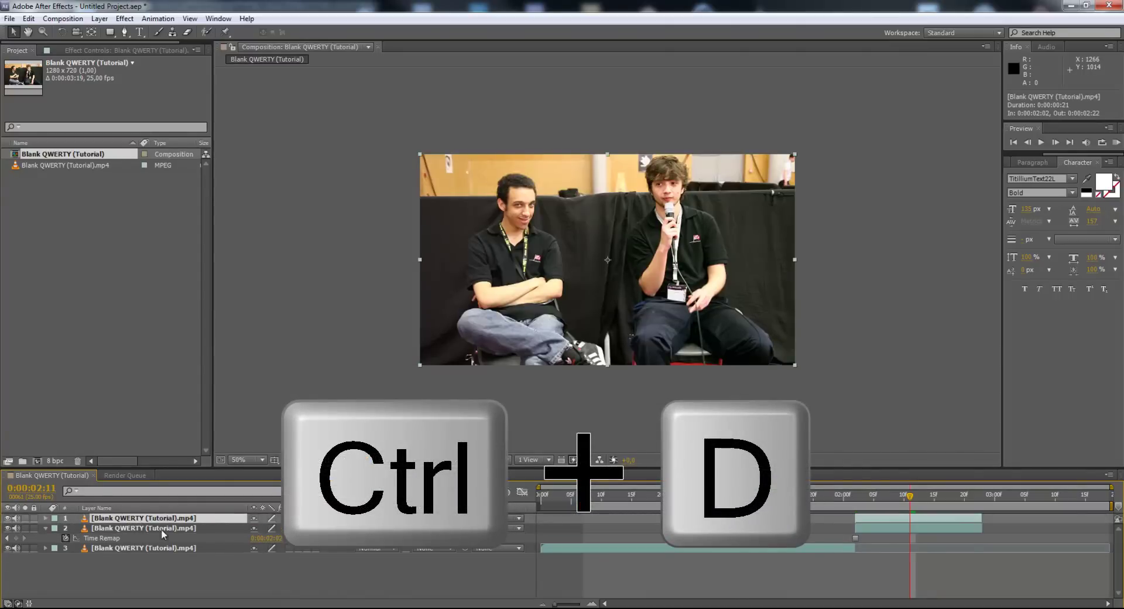
Reveal the time remapping on the duplicated top layer and remove it so that copy plays normally.
{"action": "left_click", "coordinate": [102, 50]}
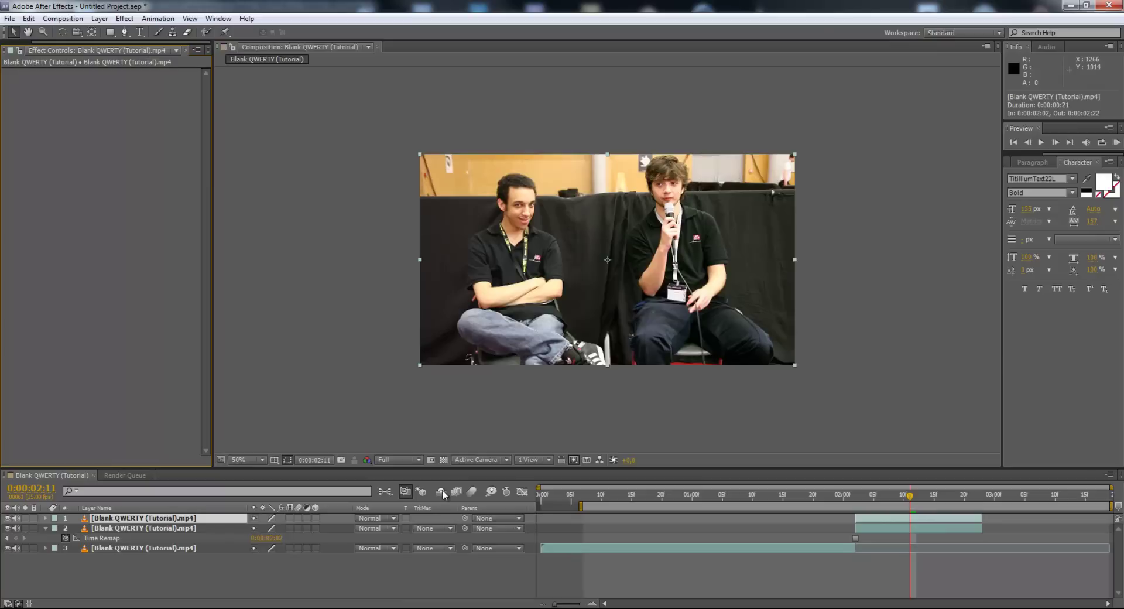
{"action": "key", "text": "u"}
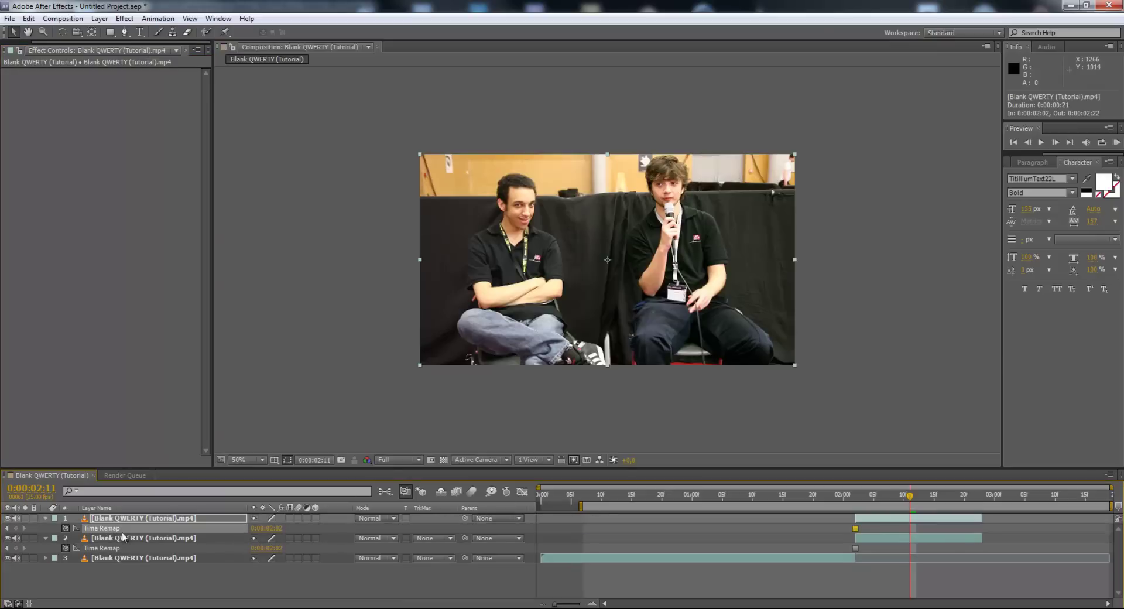
{"action": "left_click", "coordinate": [129, 538]}
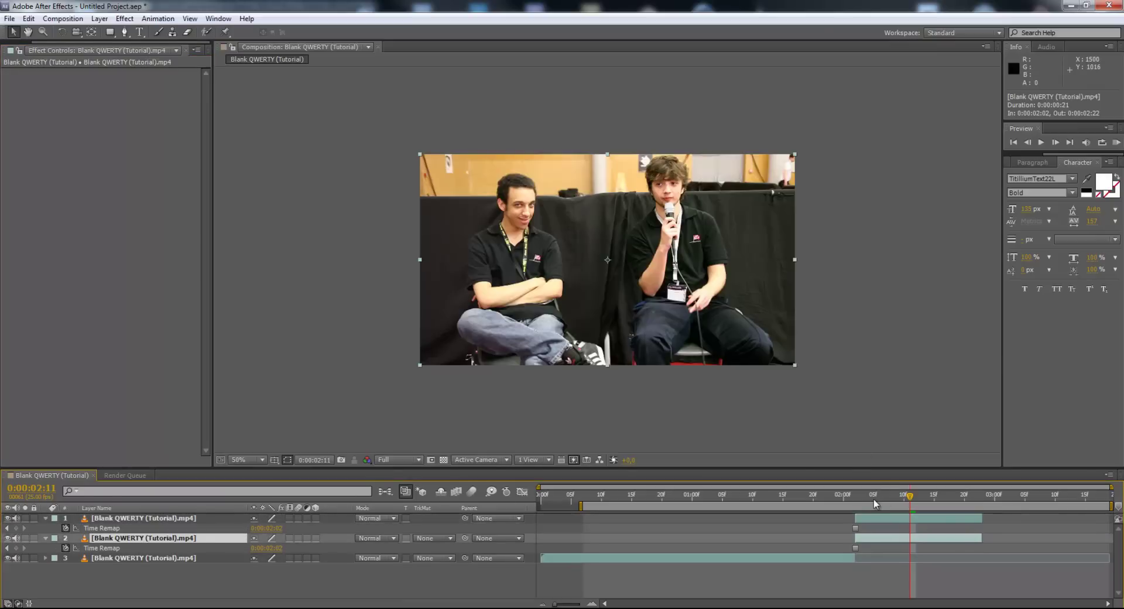
{"action": "left_click", "coordinate": [903, 497]}
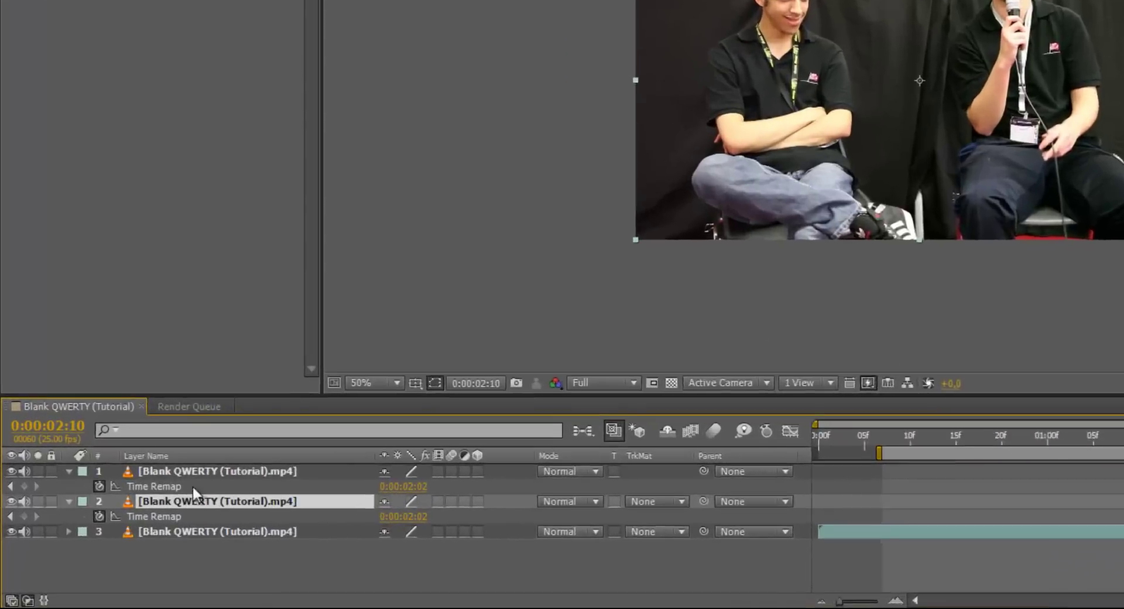
{"action": "left_click", "coordinate": [137, 518]}
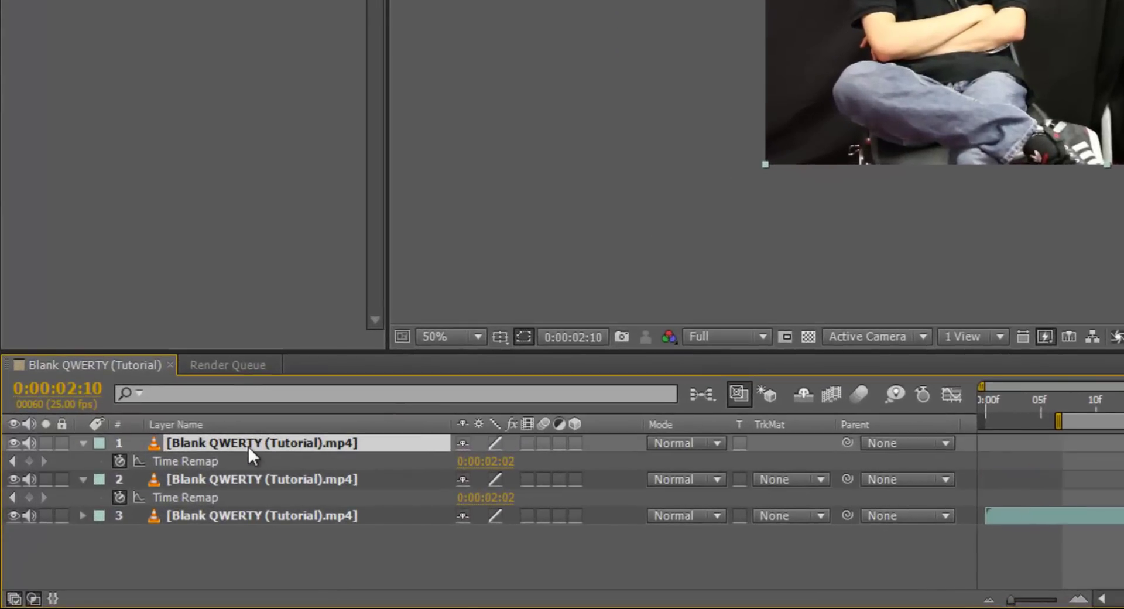
{"action": "left_click", "coordinate": [118, 462]}
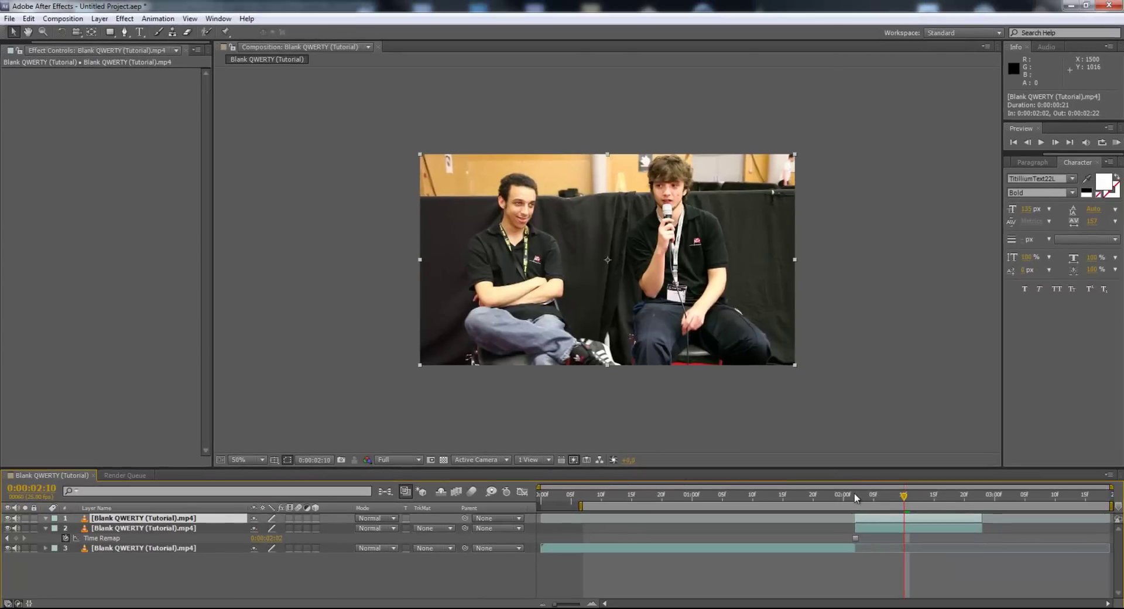
Move the unfrozen top layer to resume playback after the frozen layer, and preview the sequence from a slightly shortened work area.
{"action": "left_click_drag", "start_coordinate": [855, 498], "coordinate": [967, 518]}
{"action": "left_click_drag", "start_coordinate": [848, 496], "coordinate": [789, 502]}
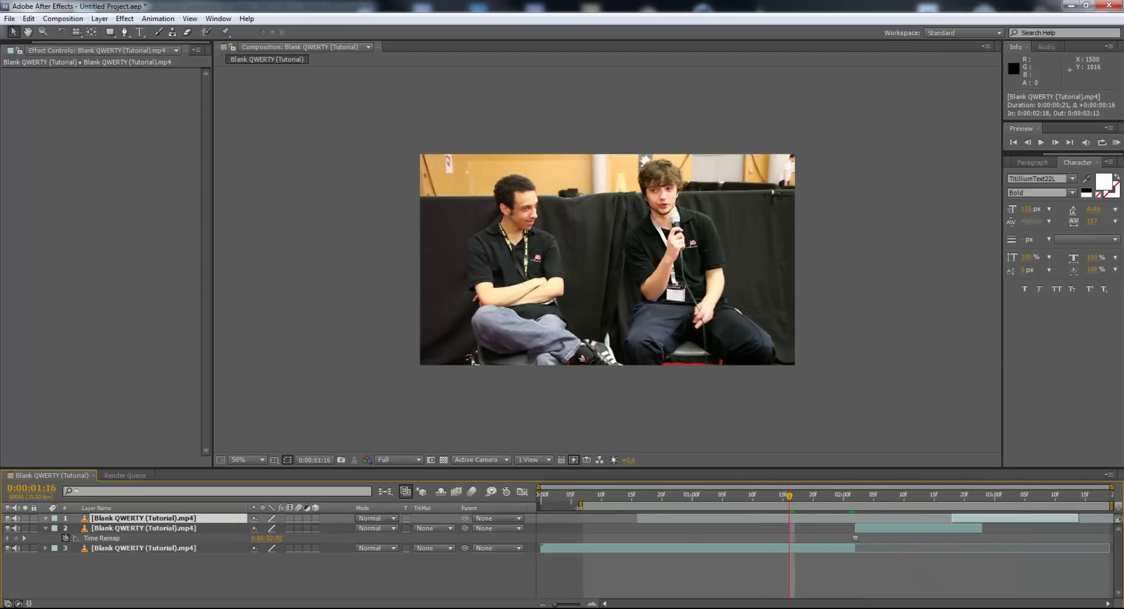
{"action": "left_click_drag", "start_coordinate": [578, 505], "coordinate": [589, 505]}
{"action": "key", "text": "KP_0"}
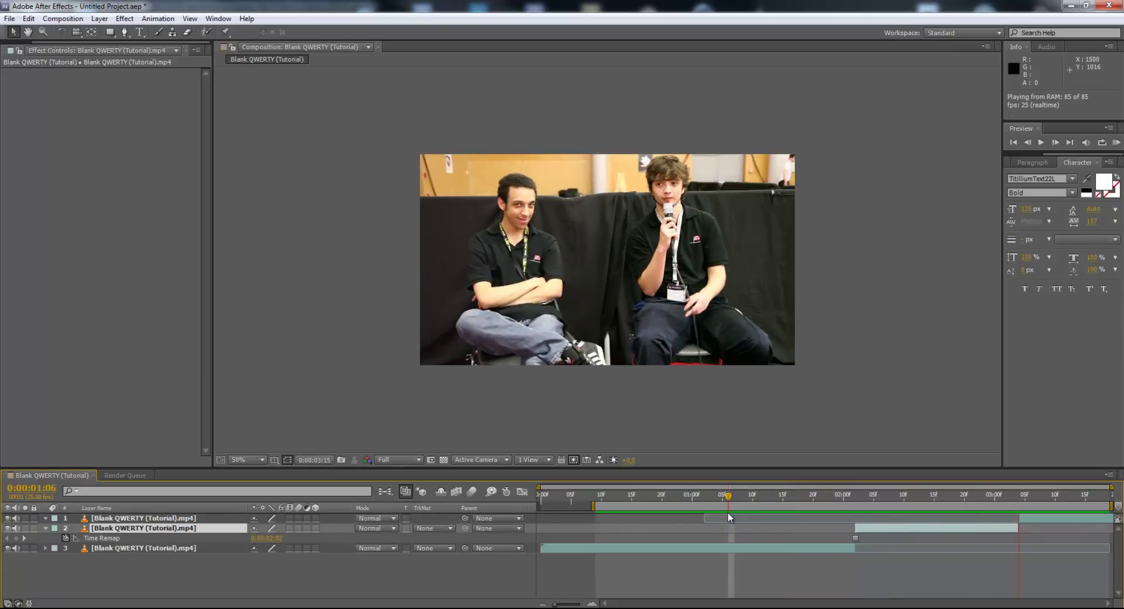
{"action": "key", "text": "space"}
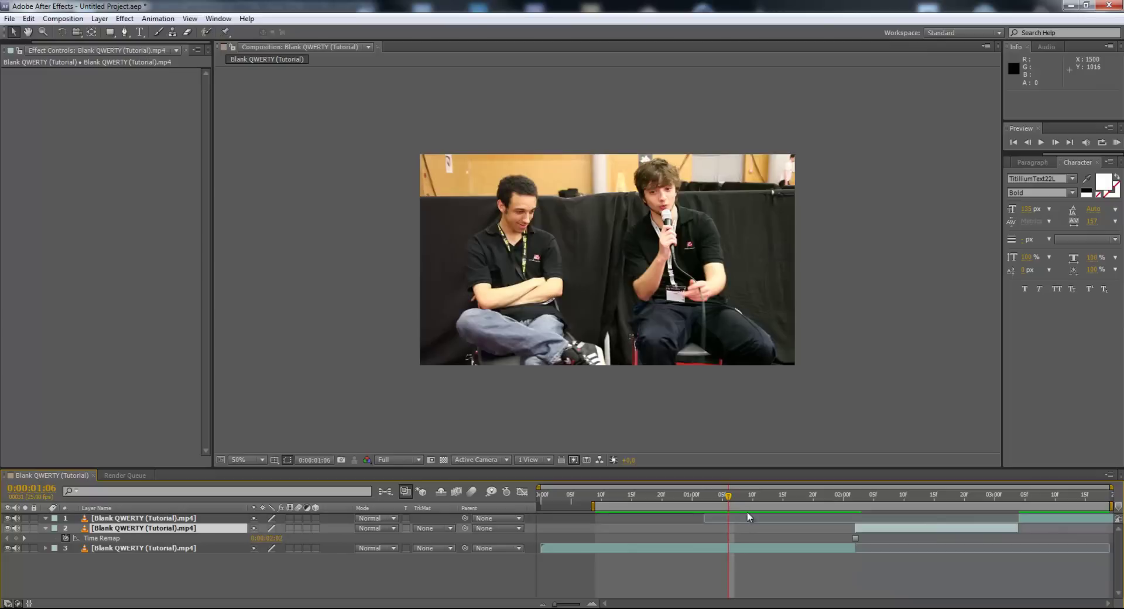
Examine the original, frozen and resumed layers in turn, scrubbing through the frozen section to check the freeze frame.
{"action": "left_click", "coordinate": [931, 496]}
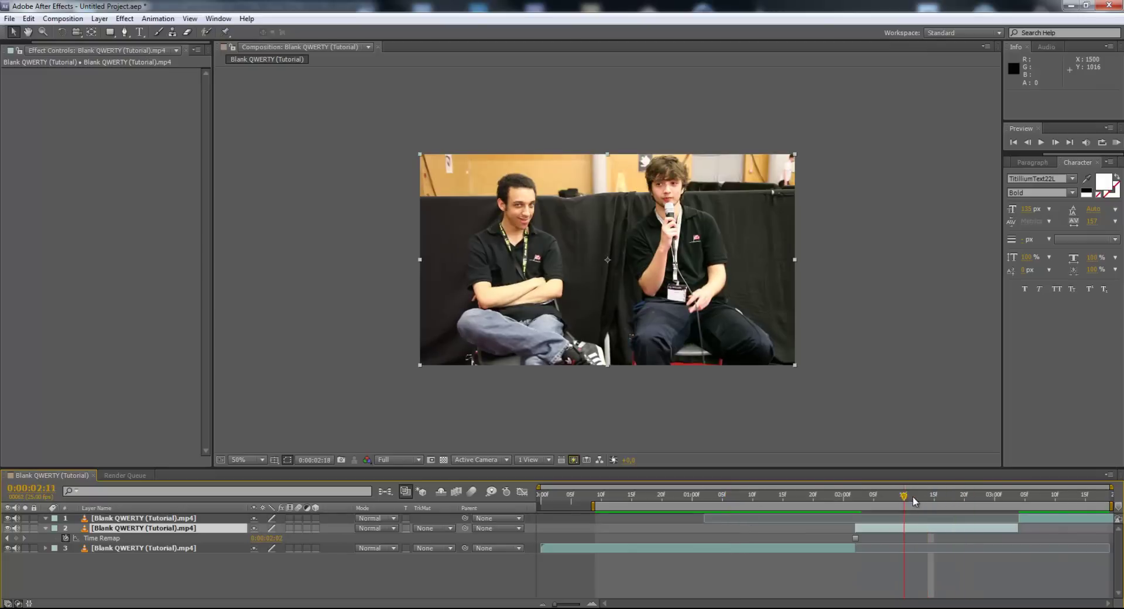
{"action": "left_click", "coordinate": [940, 496]}
{"action": "left_click", "coordinate": [164, 568]}
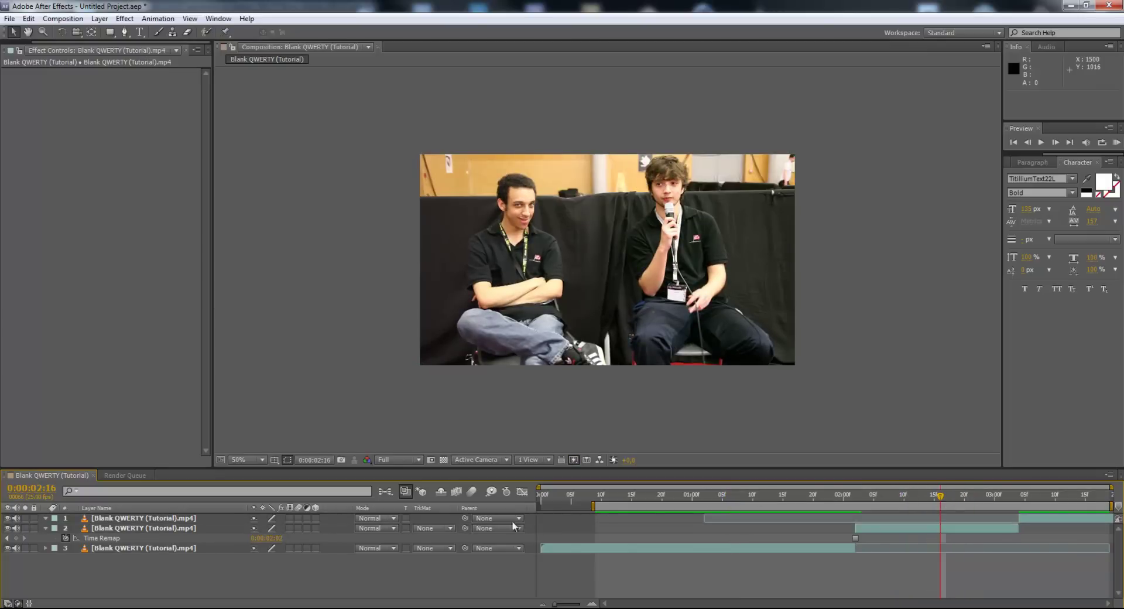
{"action": "left_click", "coordinate": [904, 496]}
{"action": "key", "text": "/"}
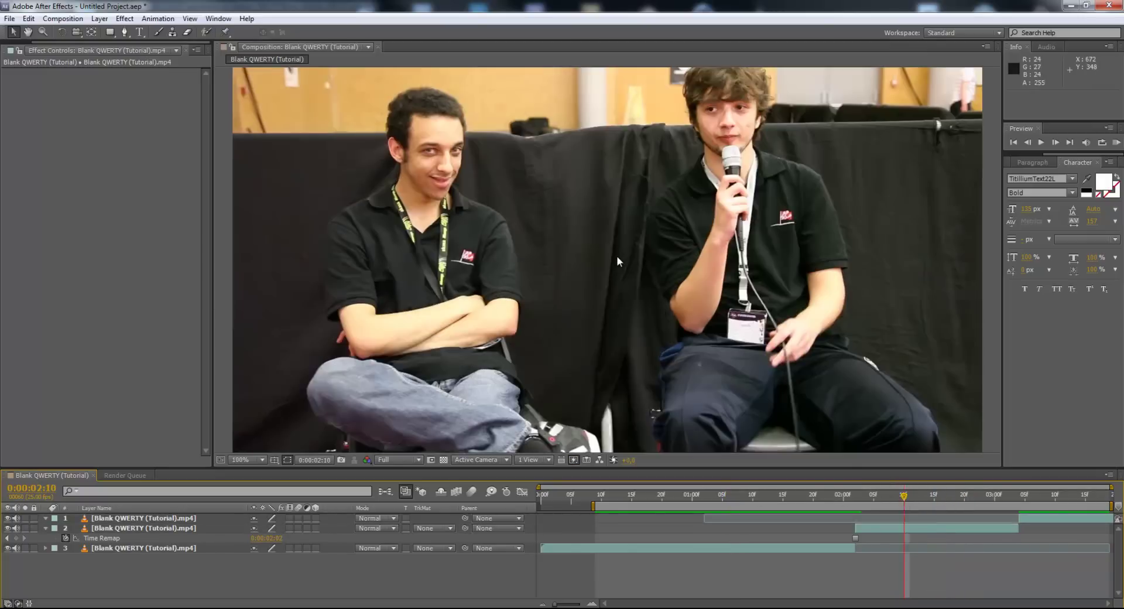
{"action": "key", "text": "comma"}
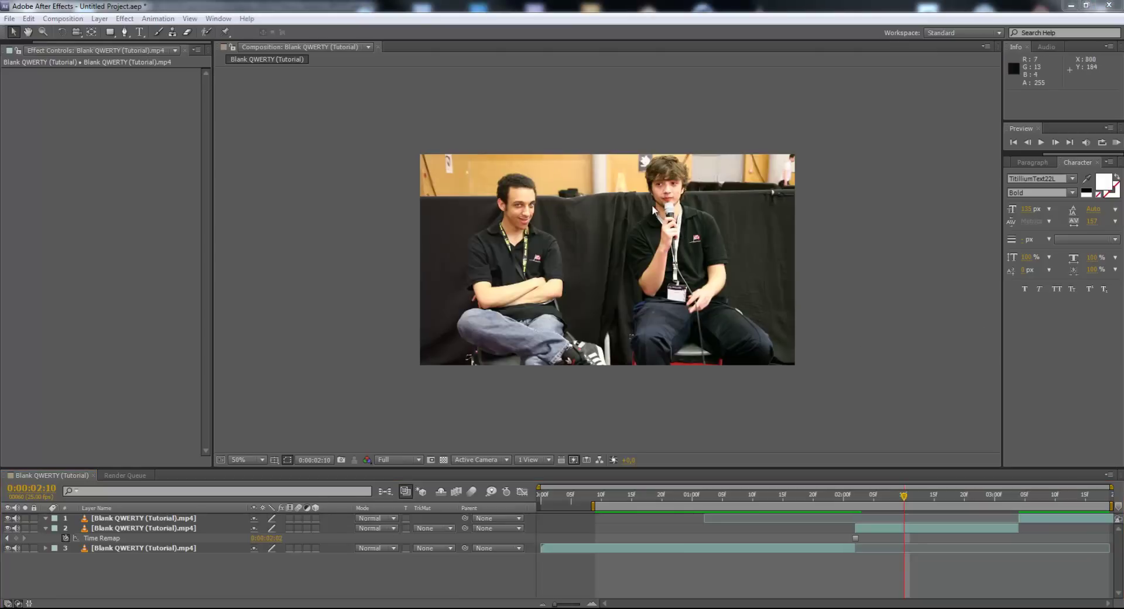
{"action": "left_click", "coordinate": [125, 546]}
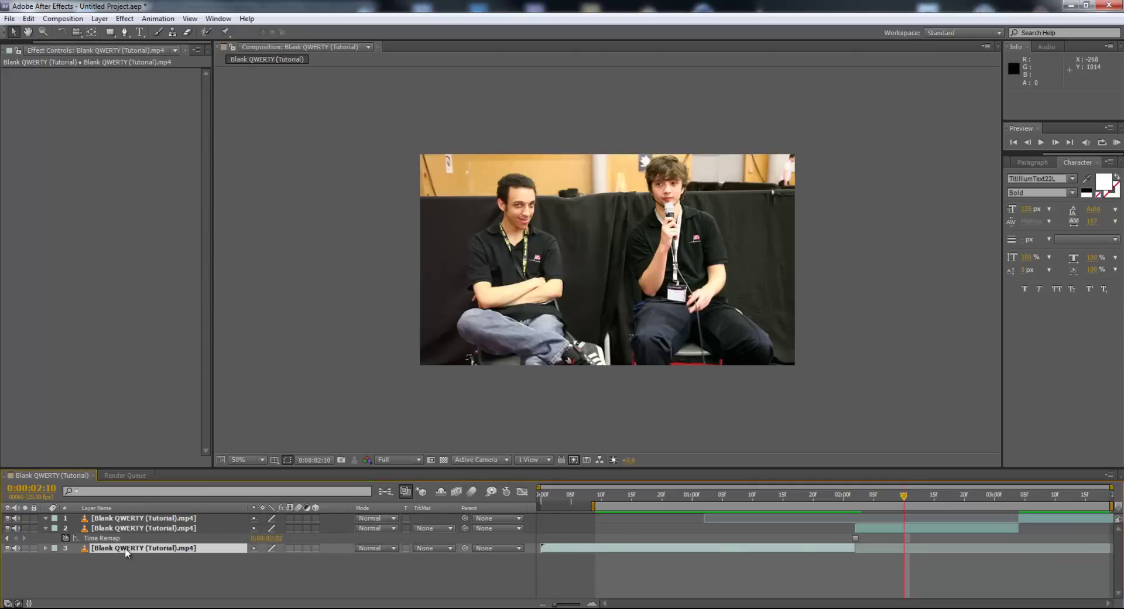
{"action": "left_click_drag", "start_coordinate": [625, 499], "coordinate": [798, 494]}
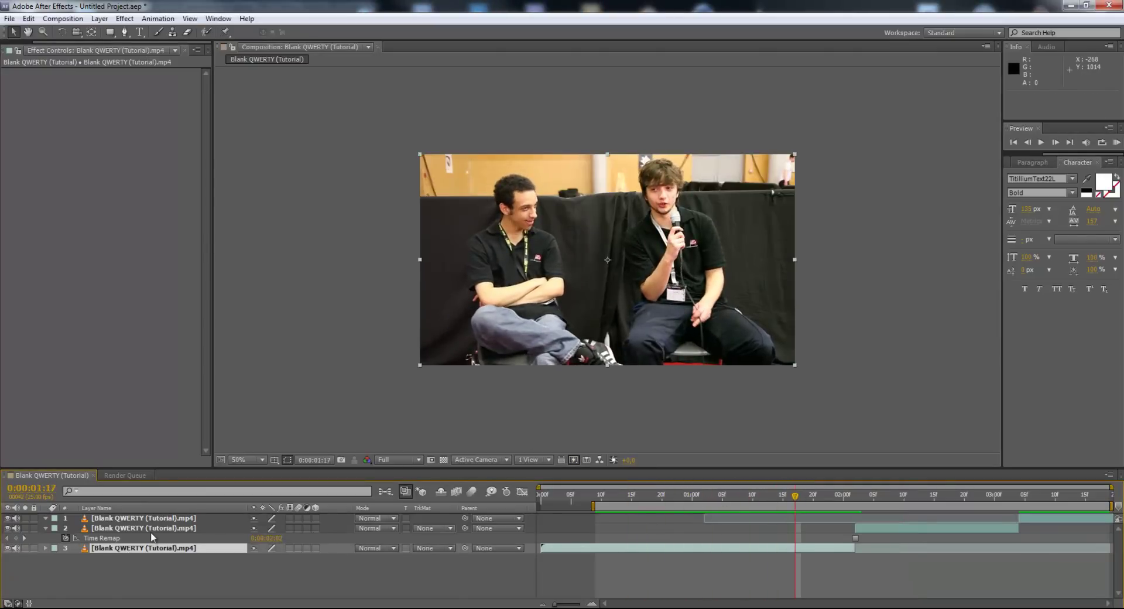
{"action": "left_click", "coordinate": [170, 529]}
{"action": "left_click_drag", "start_coordinate": [908, 502], "coordinate": [942, 495]}
{"action": "left_click", "coordinate": [180, 520]}
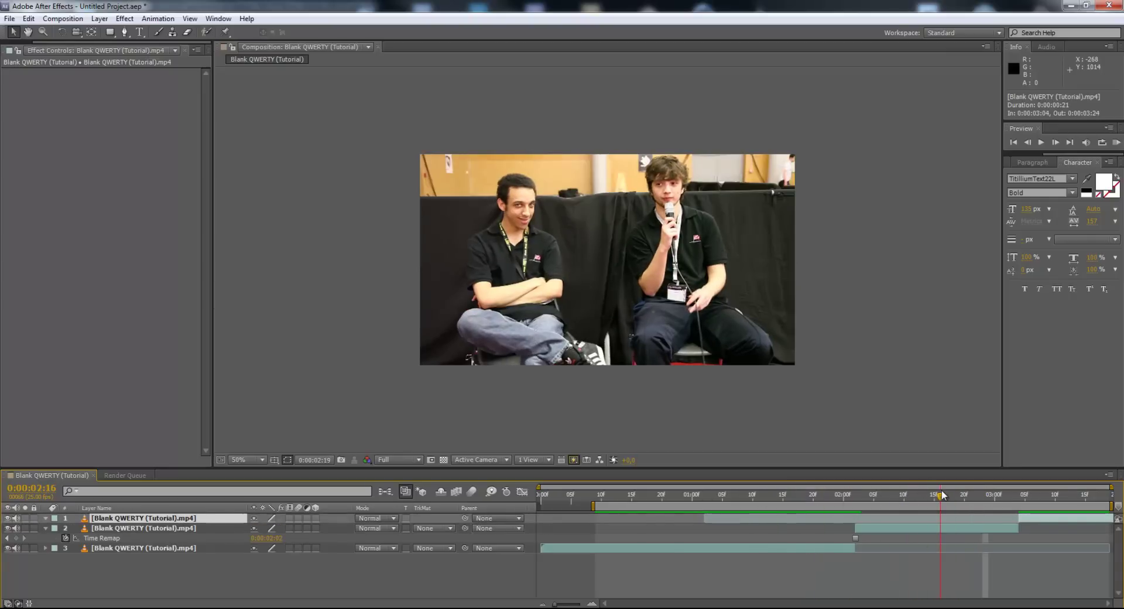
{"action": "left_click", "coordinate": [157, 529]}
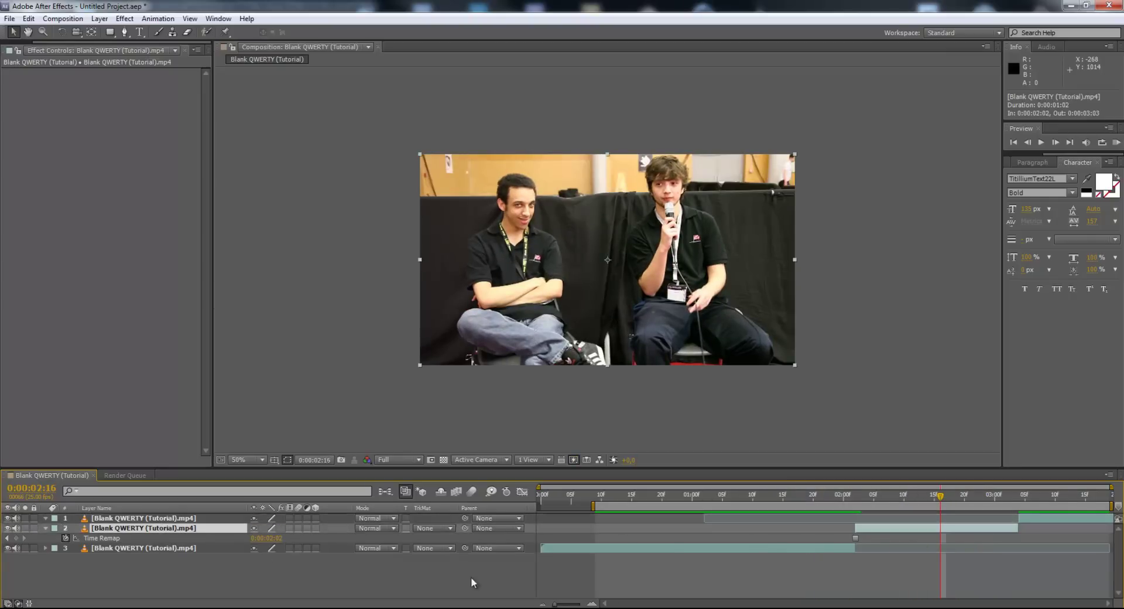
{"action": "left_click", "coordinate": [550, 604]}
{"action": "left_click_drag", "start_coordinate": [885, 497], "coordinate": [940, 501]}
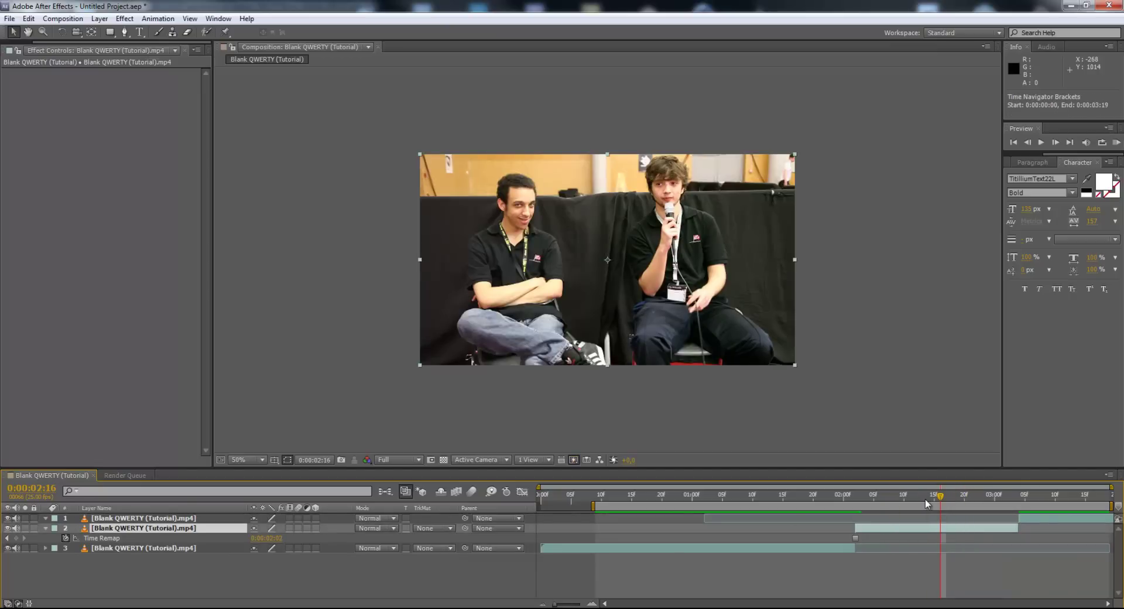
{"action": "left_click", "coordinate": [964, 497]}
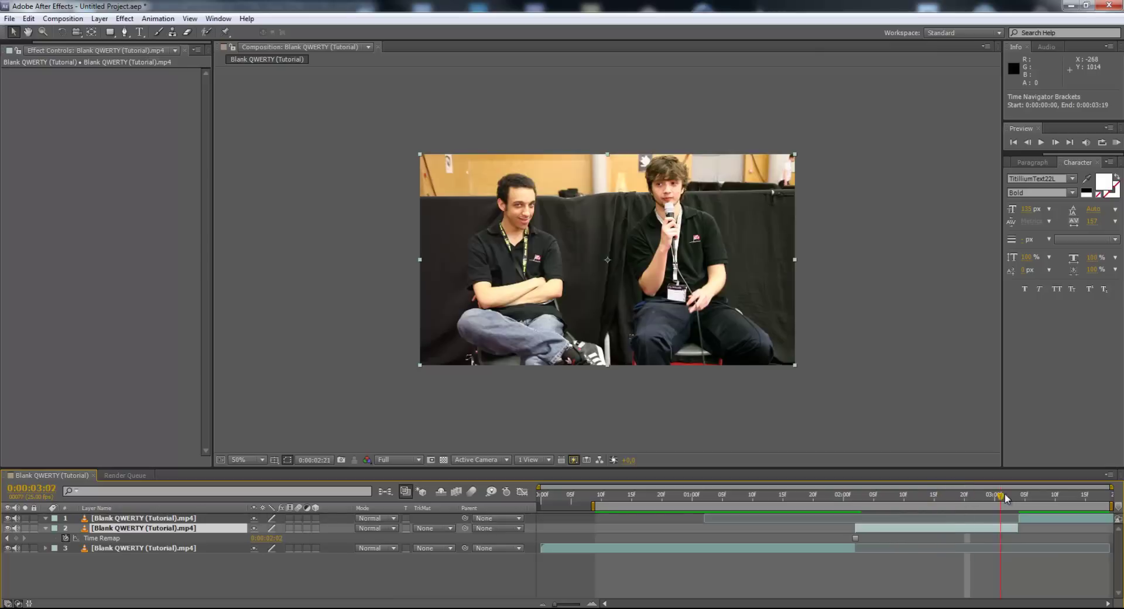
{"action": "left_click_drag", "start_coordinate": [1004, 495], "coordinate": [953, 496]}
{"action": "left_click", "coordinate": [210, 556]}
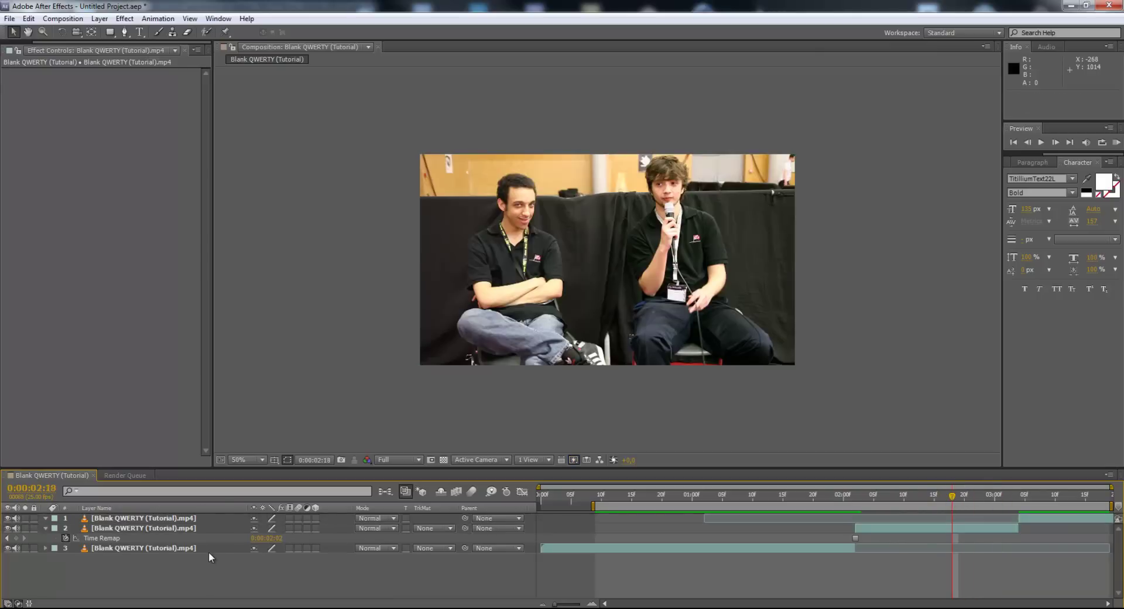
Start a Pen tool mask on the frozen layer at the top of the microphone holder's hair, curving down its outer edge.
{"action": "left_click", "coordinate": [173, 526]}
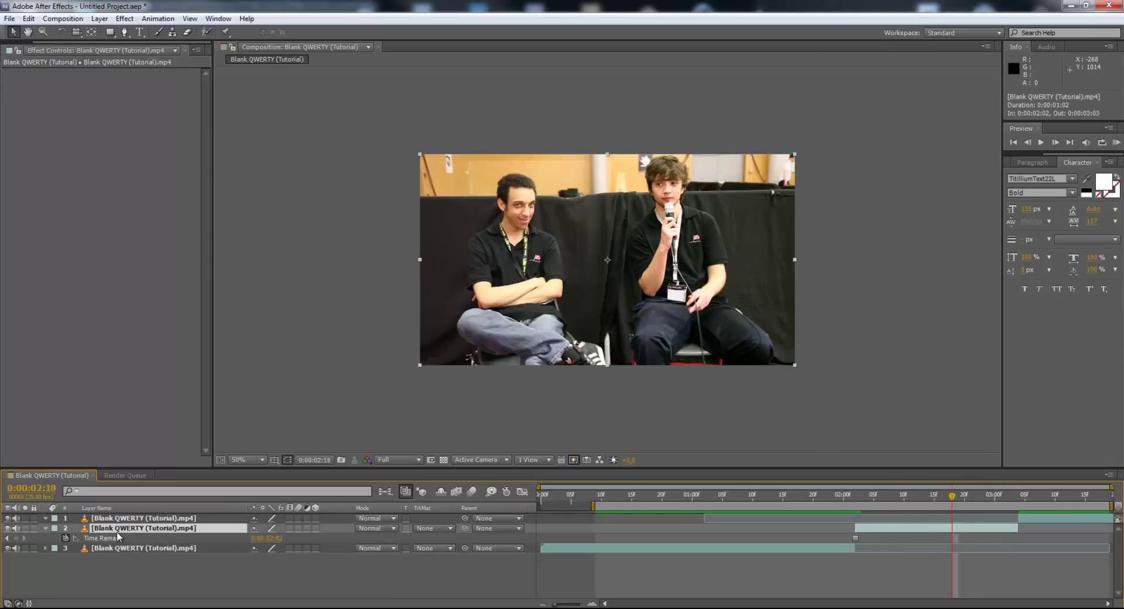
{"action": "key", "text": "slash"}
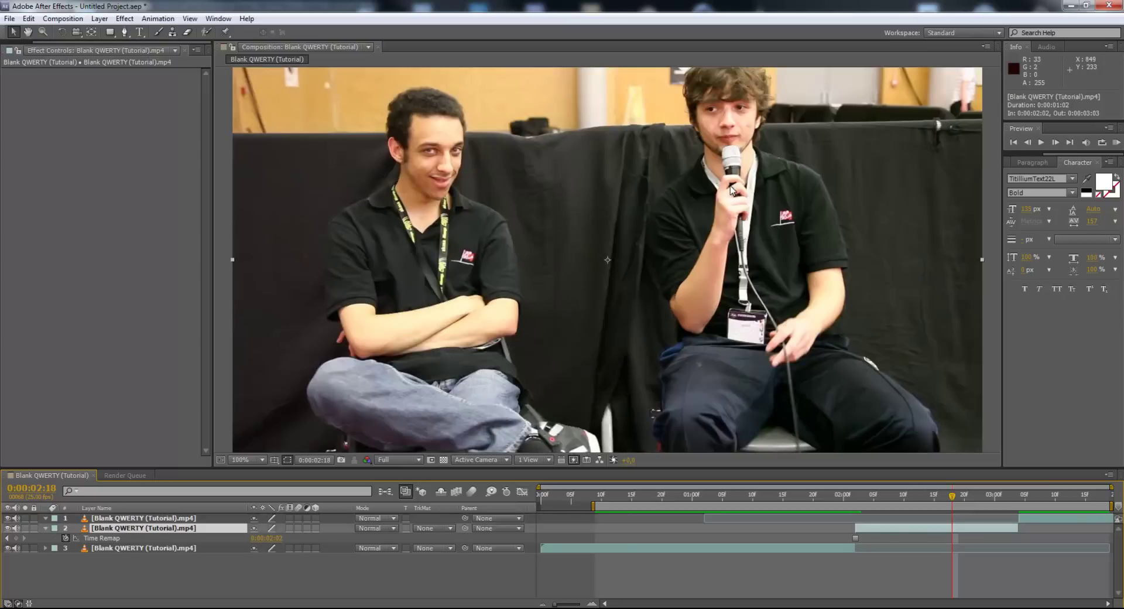
{"action": "left_click_drag", "start_coordinate": [718, 212], "coordinate": [654, 240]}
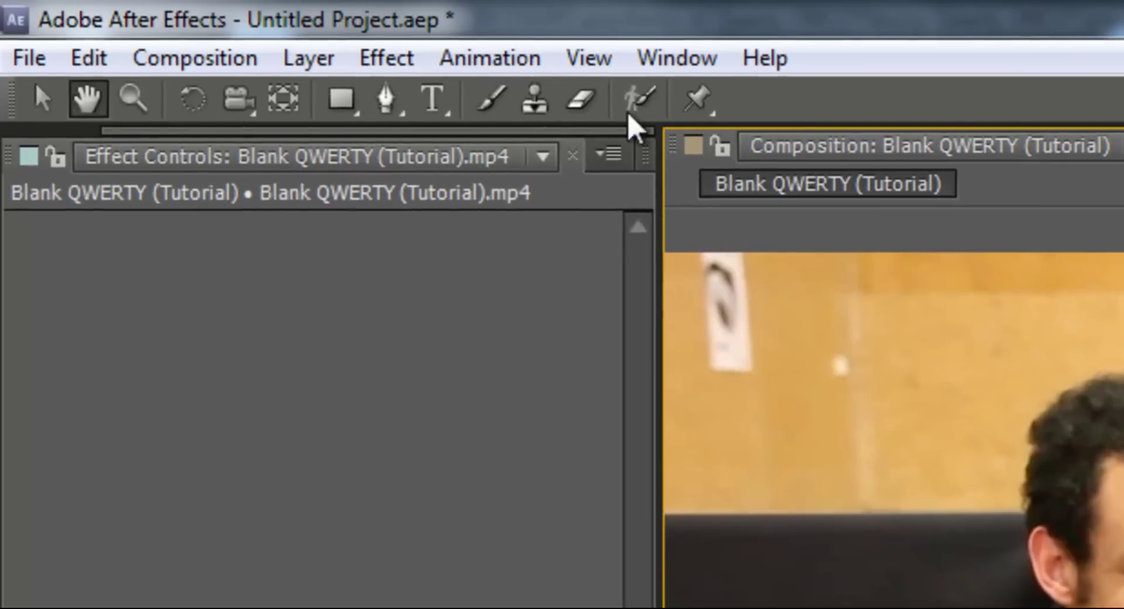
{"action": "left_click", "coordinate": [387, 101]}
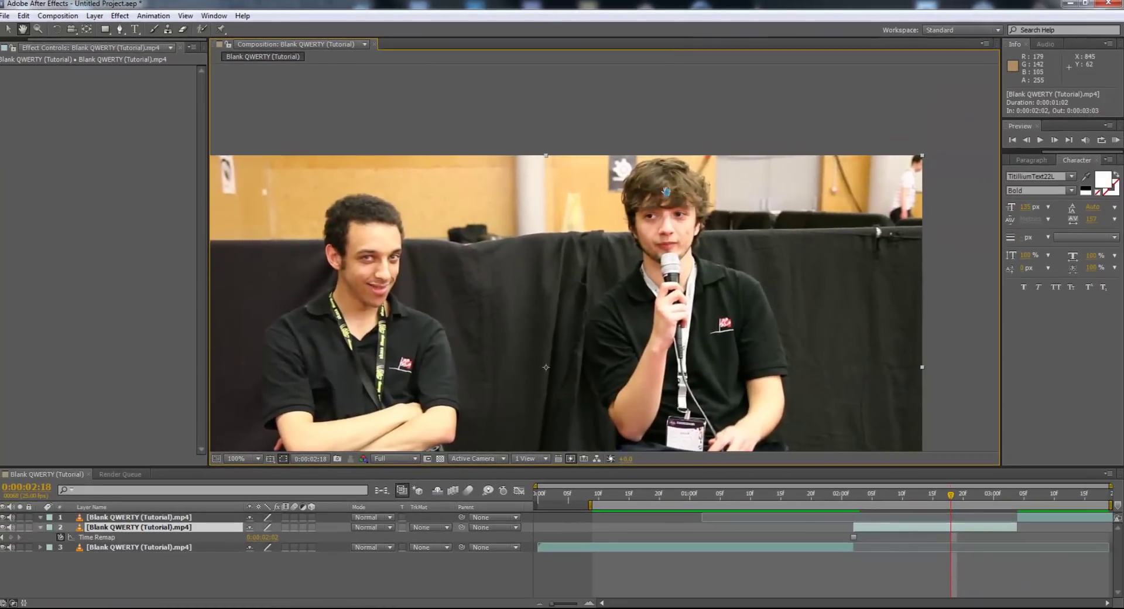
{"action": "scroll", "coordinate": [665, 190], "scroll_direction": "up", "scroll_amount": 1}
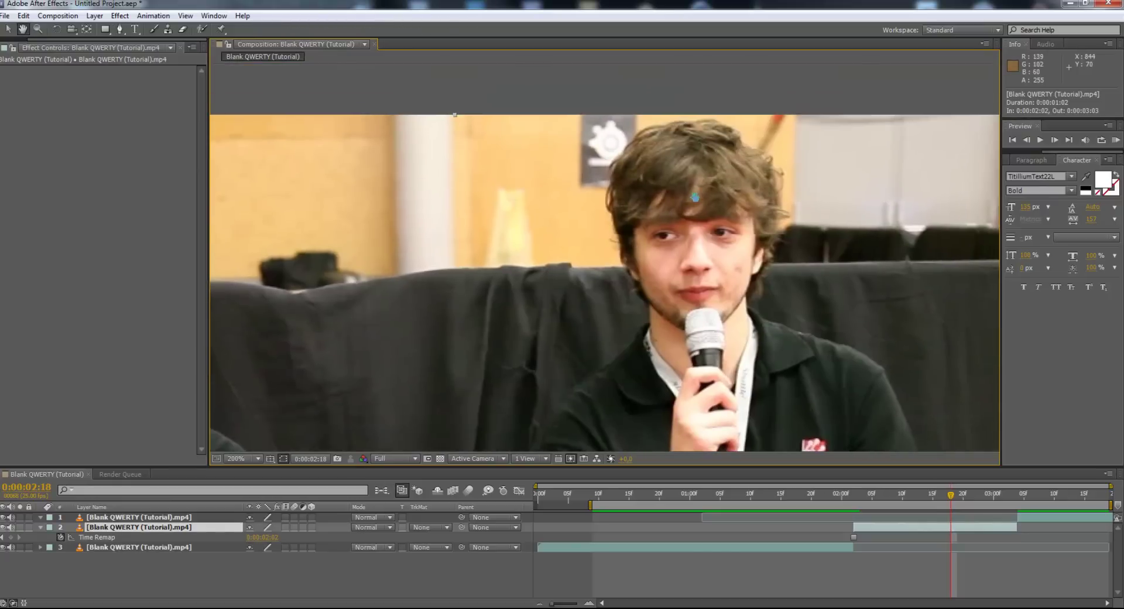
{"action": "left_click_drag", "start_coordinate": [699, 150], "coordinate": [694, 198]}
{"action": "key", "text": "g"}
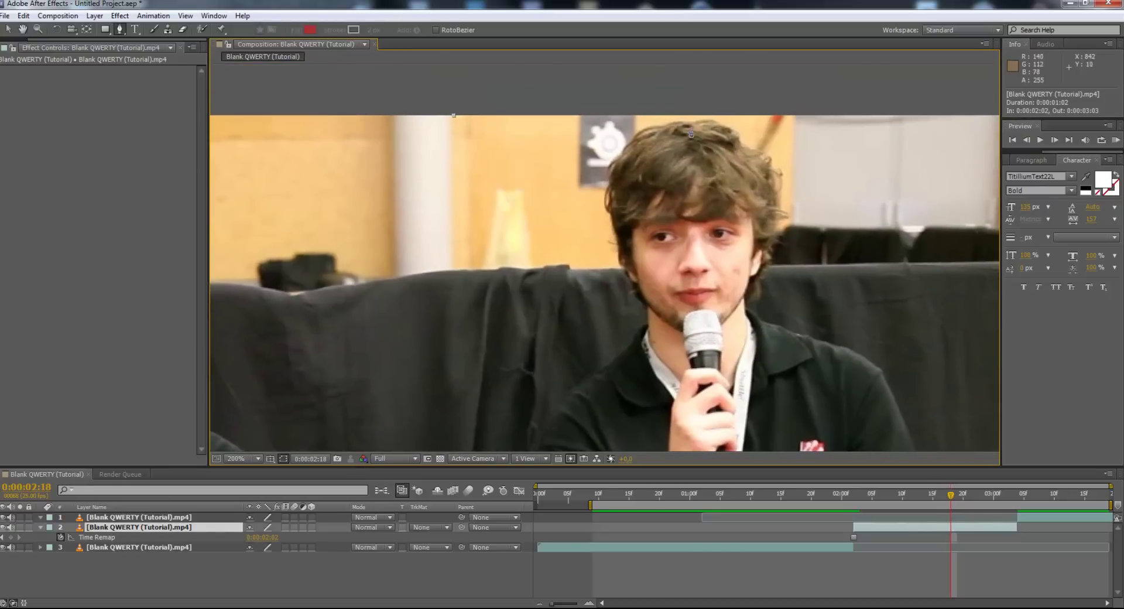
{"action": "left_click", "coordinate": [693, 124]}
{"action": "left_click_drag", "start_coordinate": [610, 199], "coordinate": [611, 283]}
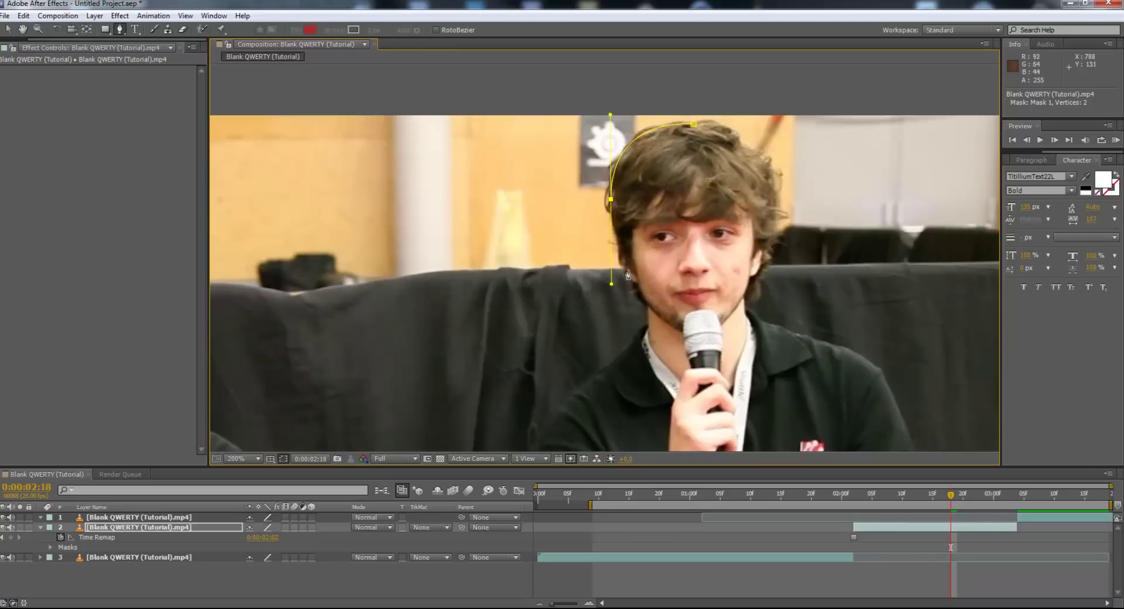
Continue the mask path along the side of his face, past the ear and jaw towards the neck.
{"action": "left_click_drag", "start_coordinate": [621, 245], "coordinate": [622, 258]}
{"action": "left_click", "coordinate": [621, 245]}
{"action": "left_click", "coordinate": [628, 266]}
{"action": "left_click", "coordinate": [633, 284]}
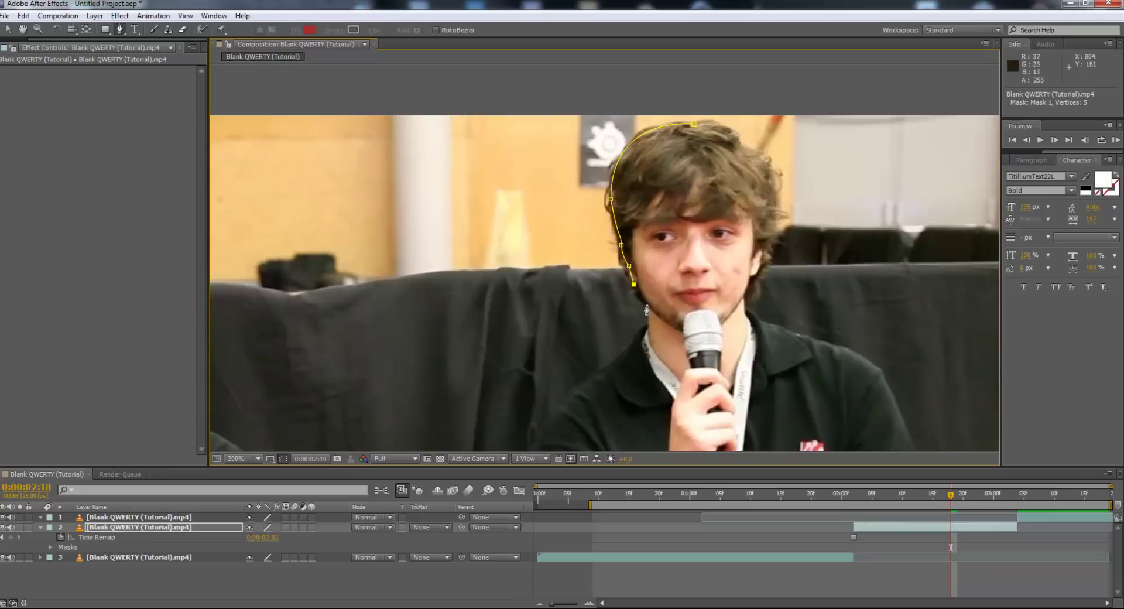
{"action": "left_click", "coordinate": [645, 306]}
Extend the mask over his shoulder and down the sleeve to the elbow, adjusting the shoulder curve to fit the arm.
{"action": "left_click_drag", "start_coordinate": [589, 363], "coordinate": [657, 212]}
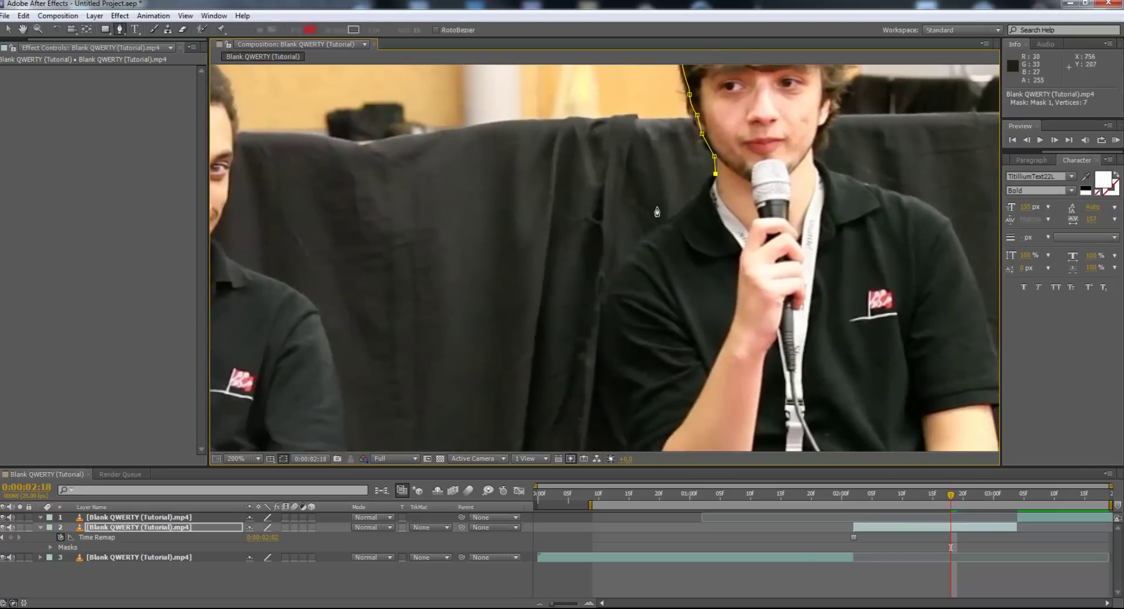
{"action": "left_click_drag", "start_coordinate": [612, 285], "coordinate": [600, 337]}
{"action": "scroll", "coordinate": [667, 330], "scroll_direction": "down", "scroll_amount": 5}
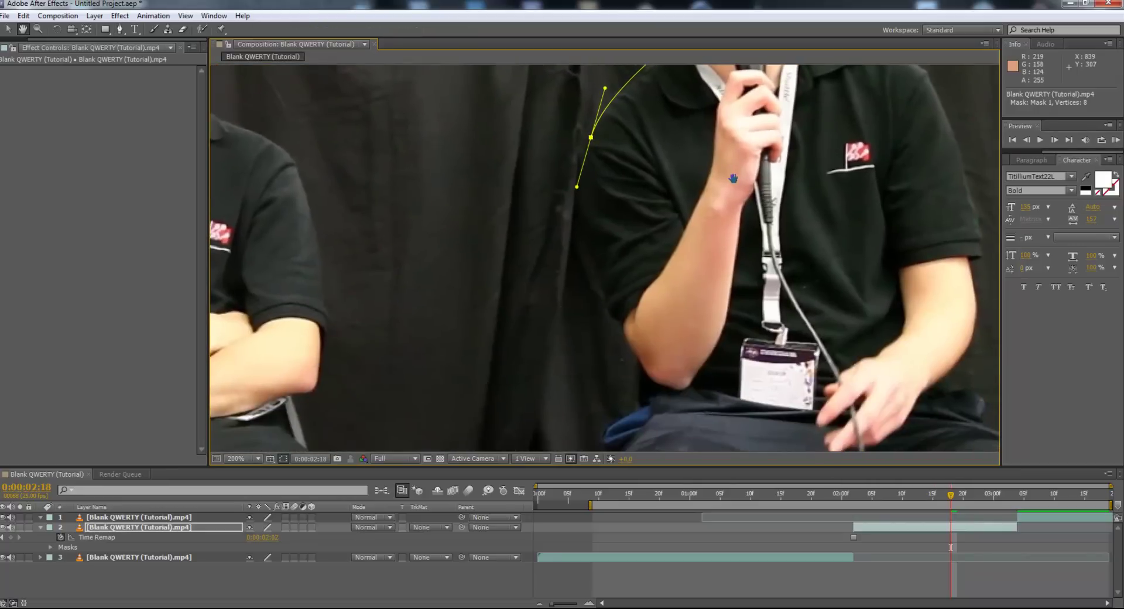
{"action": "left_click_drag", "start_coordinate": [621, 323], "coordinate": [602, 264]}
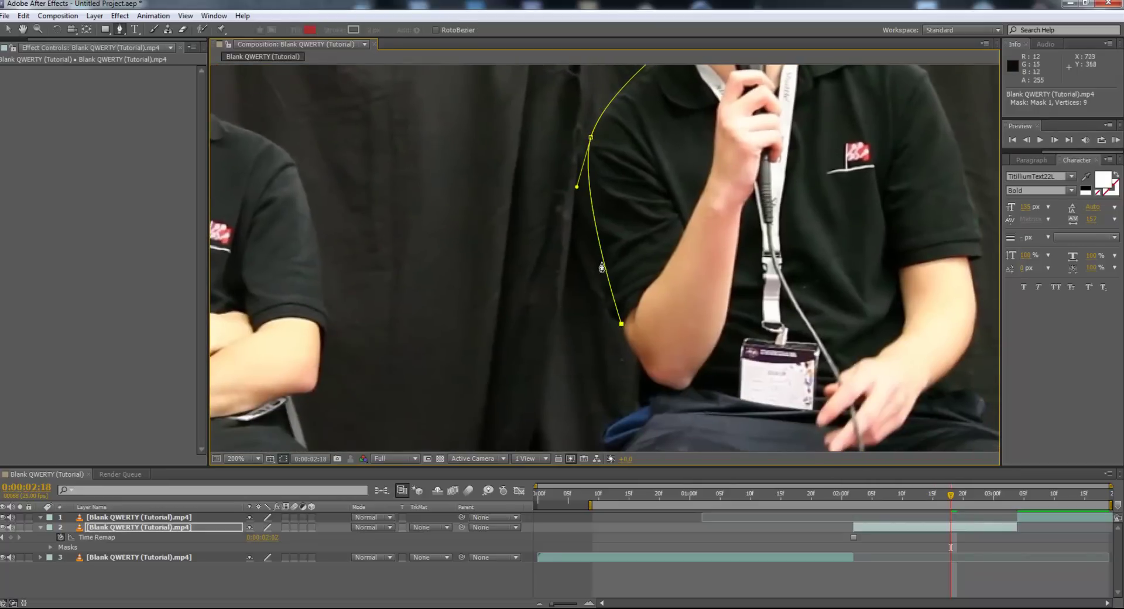
{"action": "left_click_drag", "start_coordinate": [576, 188], "coordinate": [569, 202]}
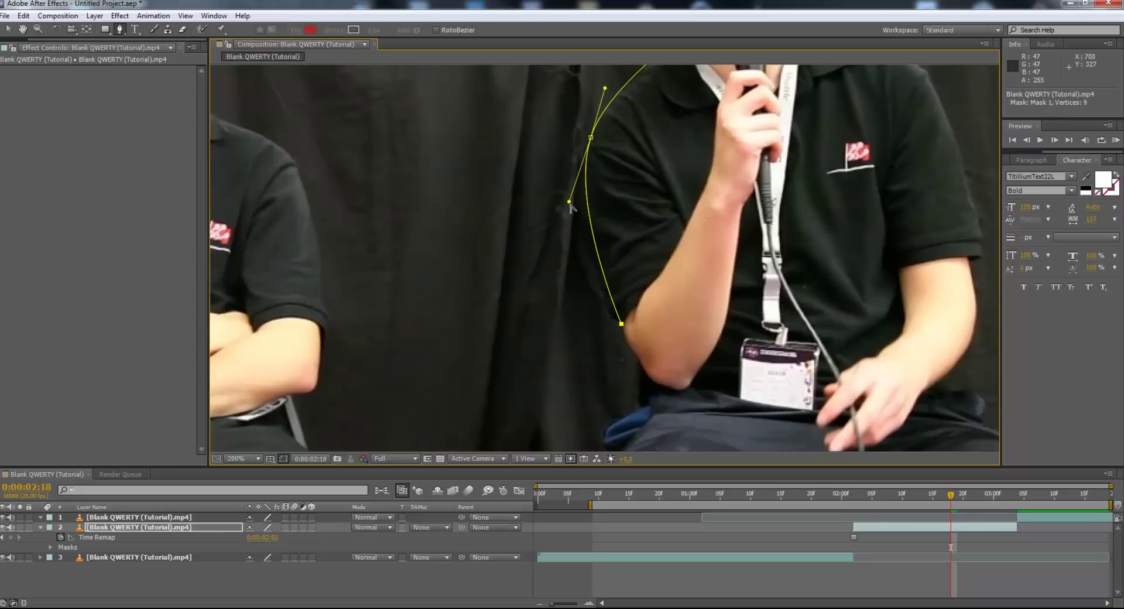
{"action": "left_click", "coordinate": [636, 360]}
Continue the mask path past the elbow and around the fabric bulge at his hip.
{"action": "left_click_drag", "start_coordinate": [702, 346], "coordinate": [669, 199]}
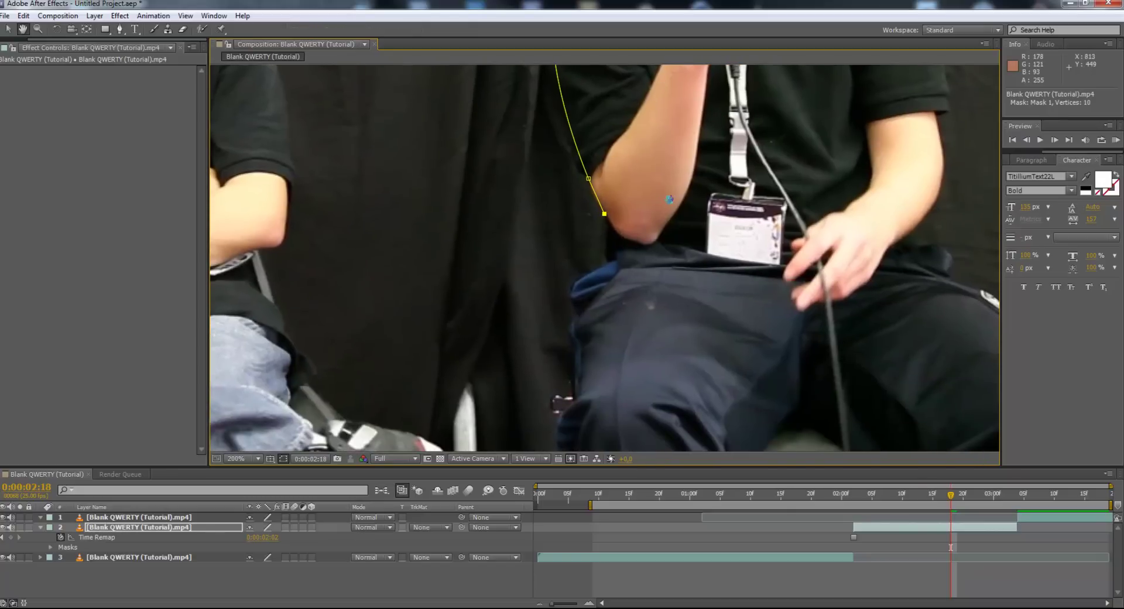
{"action": "left_click", "coordinate": [607, 258]}
{"action": "left_click_drag", "start_coordinate": [568, 289], "coordinate": [569, 311]}
Extend the mask path from the hip down the outer edge of his thigh to the knee.
{"action": "key", "text": "space"}
{"action": "left_click_drag", "start_coordinate": [696, 295], "coordinate": [720, 234]}
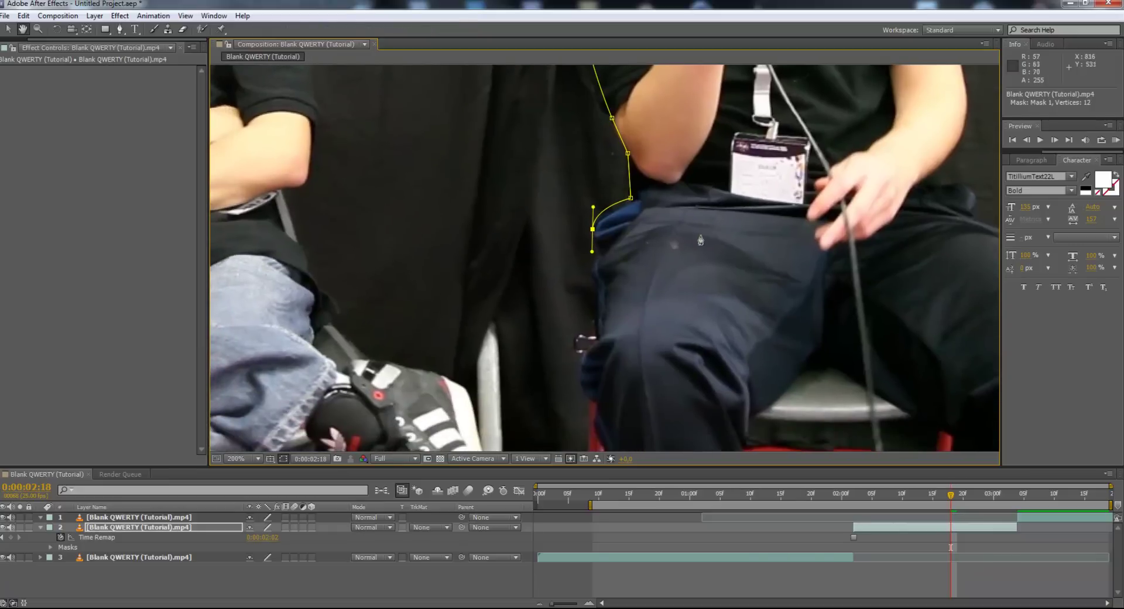
{"action": "left_click", "coordinate": [599, 257]}
{"action": "left_click", "coordinate": [594, 267]}
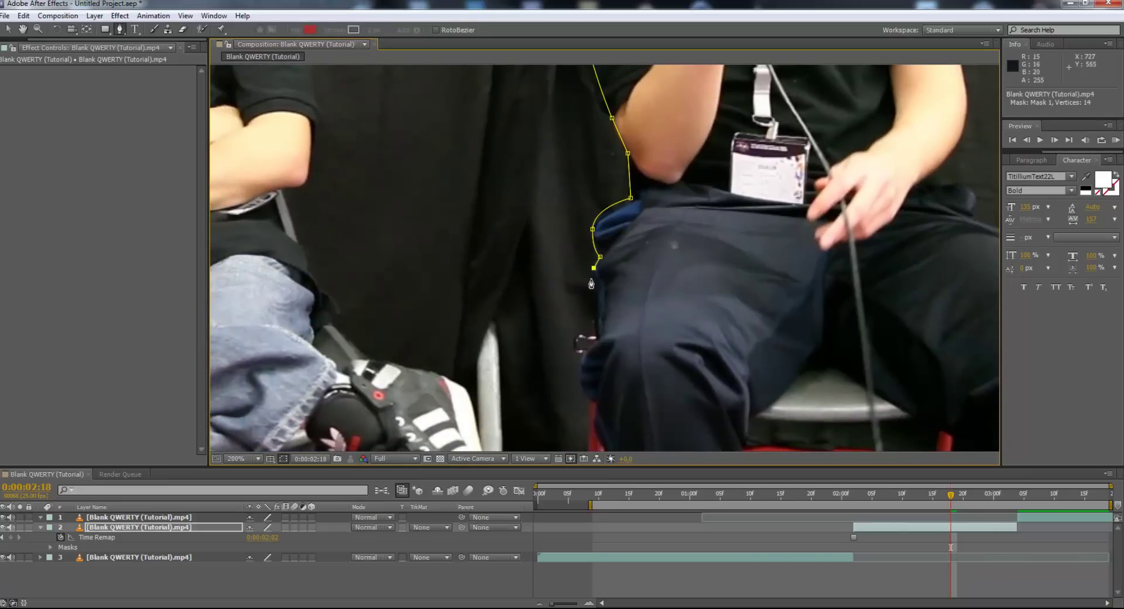
{"action": "left_click", "coordinate": [597, 340]}
Carry the mask path around the knee, down the lower leg and along just beneath the frame's lower edge.
{"action": "left_click_drag", "start_coordinate": [597, 401], "coordinate": [570, 245]}
{"action": "scroll", "coordinate": [570, 246], "scroll_direction": "down", "scroll_amount": 2}
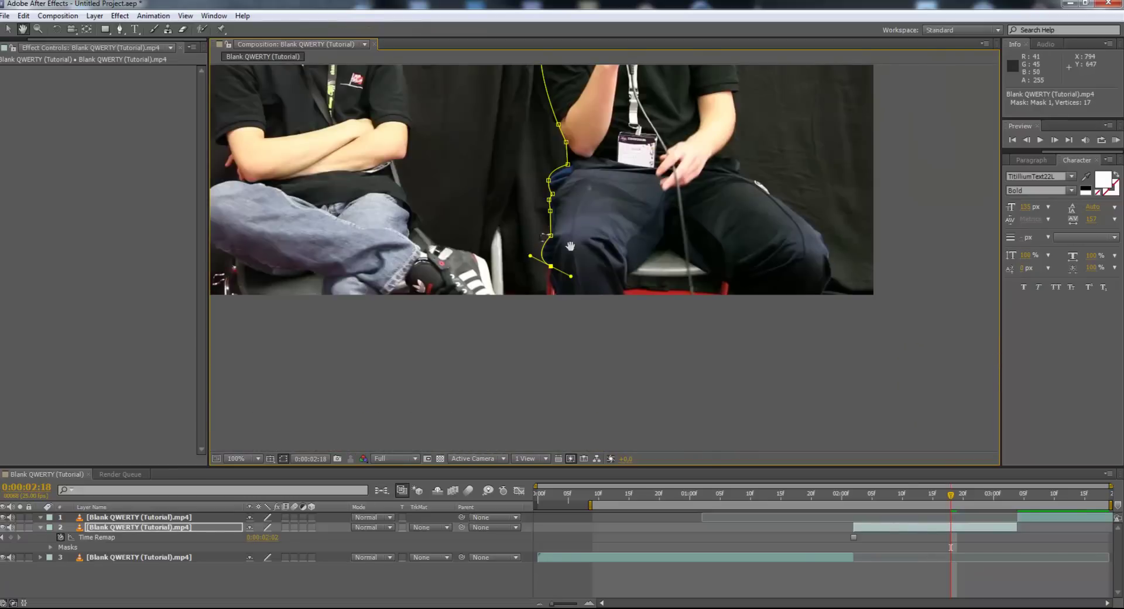
{"action": "key", "text": "g"}
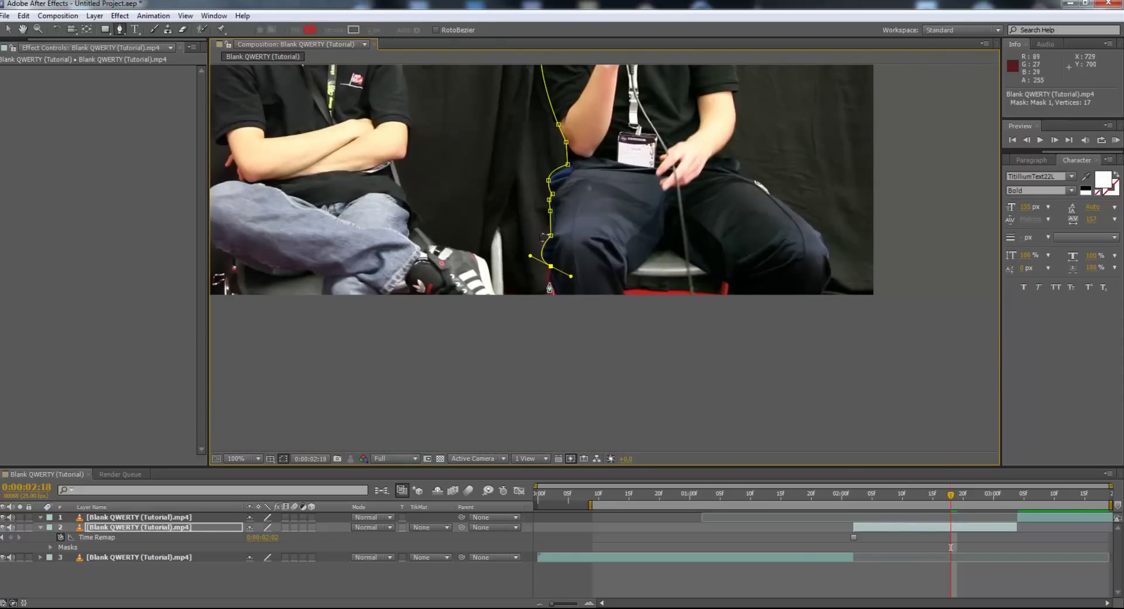
{"action": "left_click", "coordinate": [550, 275]}
{"action": "left_click", "coordinate": [553, 292]}
{"action": "left_click", "coordinate": [569, 309]}
{"action": "left_click", "coordinate": [641, 309]}
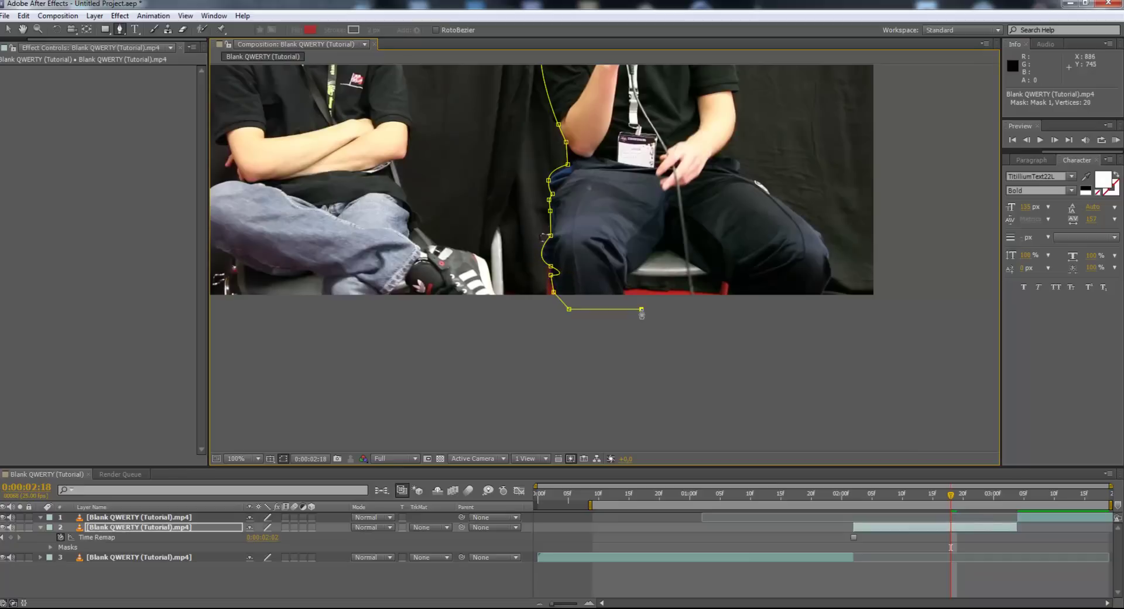
Complete the mask around both legs, the other arm, shoulder and head, close it at the hair, and deselect the layer.
{"action": "left_click", "coordinate": [659, 247]}
{"action": "left_click", "coordinate": [714, 281]}
{"action": "scroll", "coordinate": [715, 281], "scroll_direction": "down", "scroll_amount": 2}
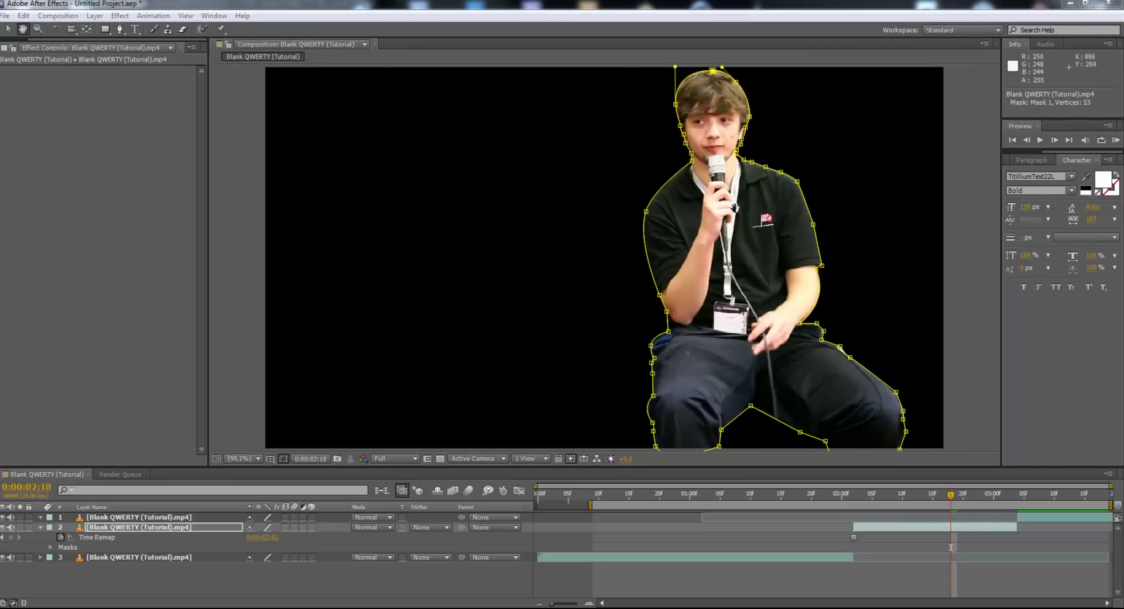
{"action": "left_click_drag", "start_coordinate": [735, 213], "coordinate": [689, 219]}
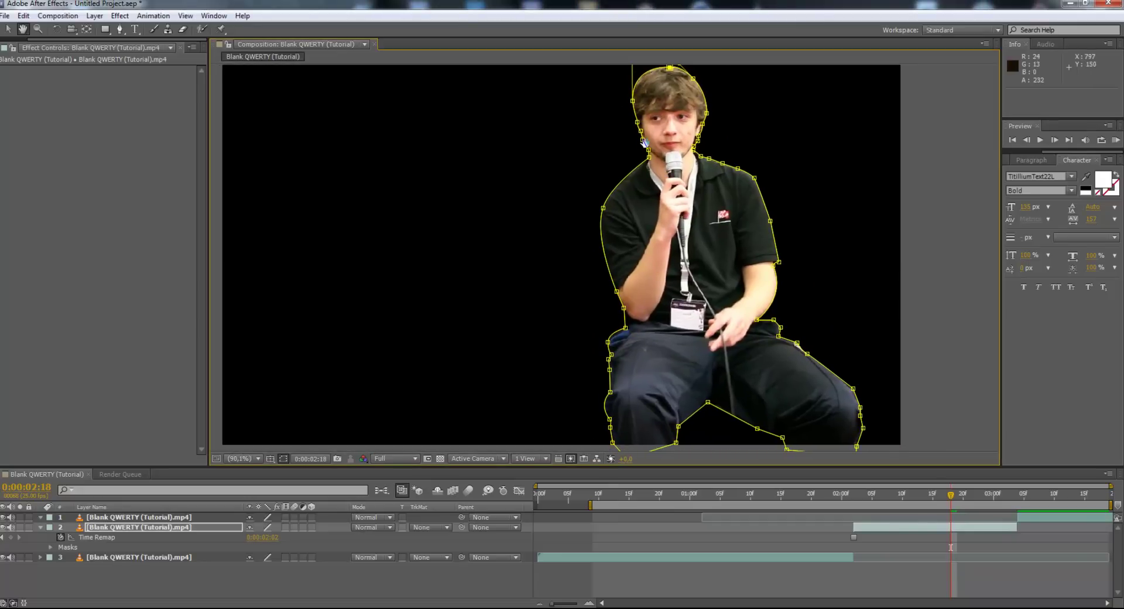
{"action": "key", "text": "v"}
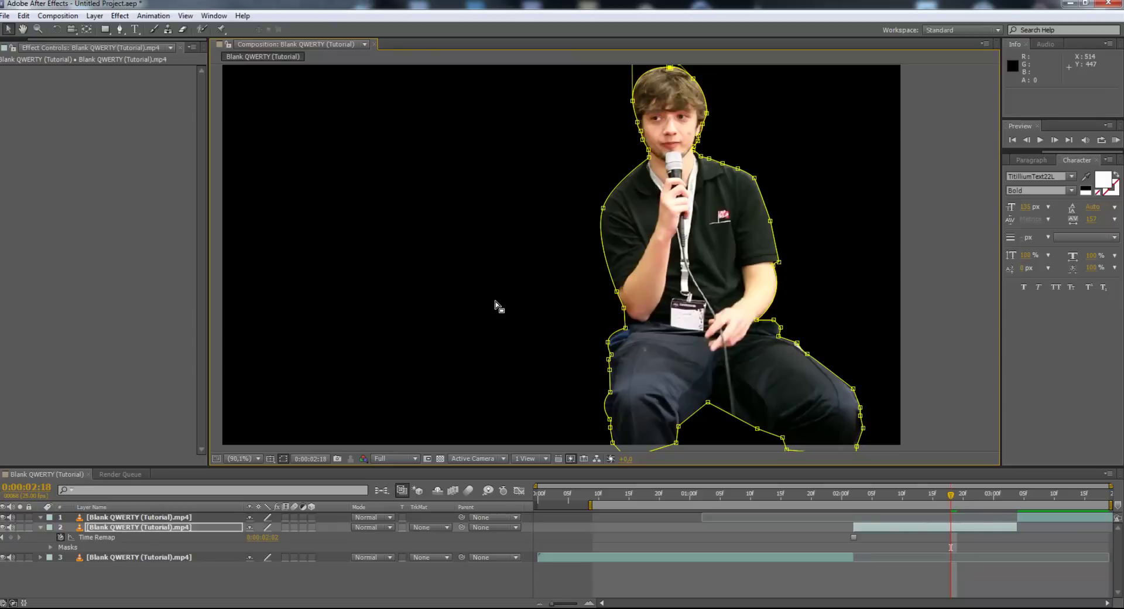
{"action": "left_click", "coordinate": [145, 568]}
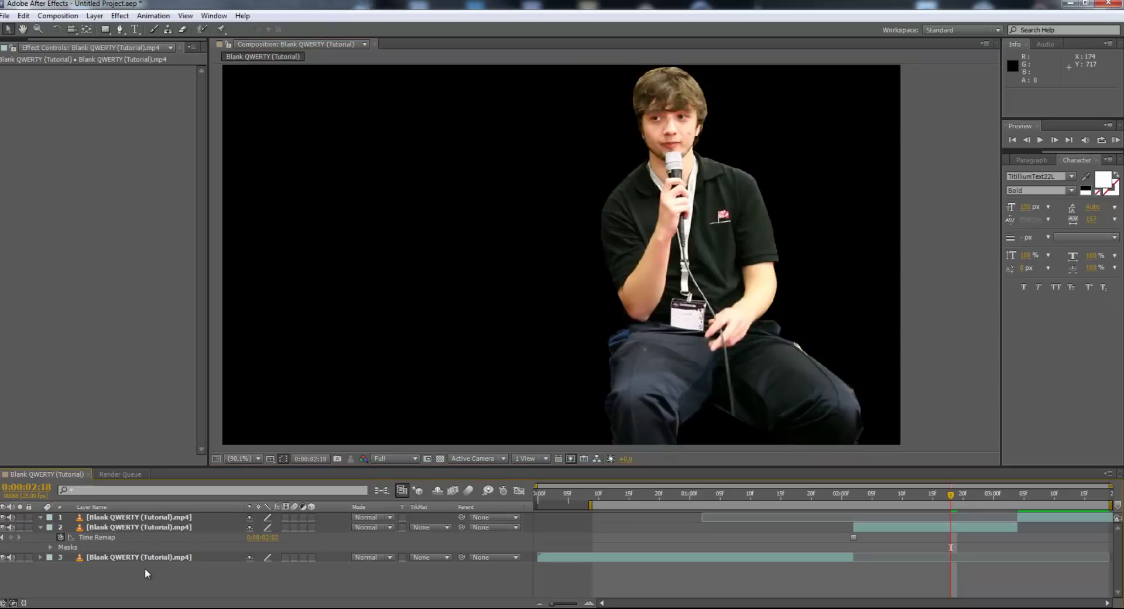
Reveal the frozen layer's mask and switch its mode to None and back to Add to compare the results.
{"action": "left_click", "coordinate": [139, 527]}
{"action": "key", "text": "m"}
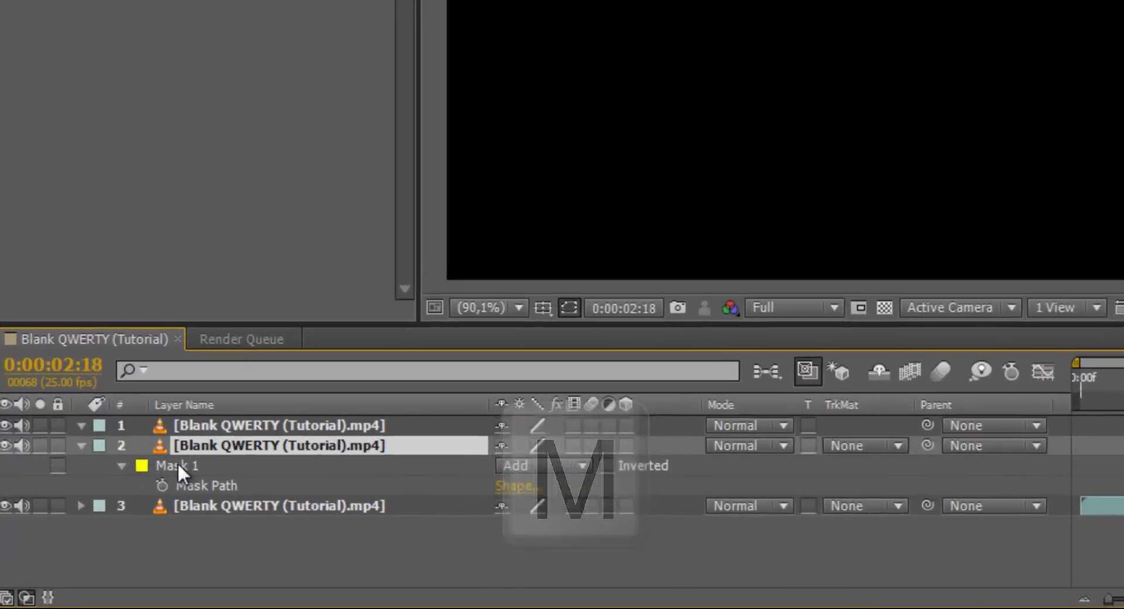
{"action": "left_click", "coordinate": [526, 467]}
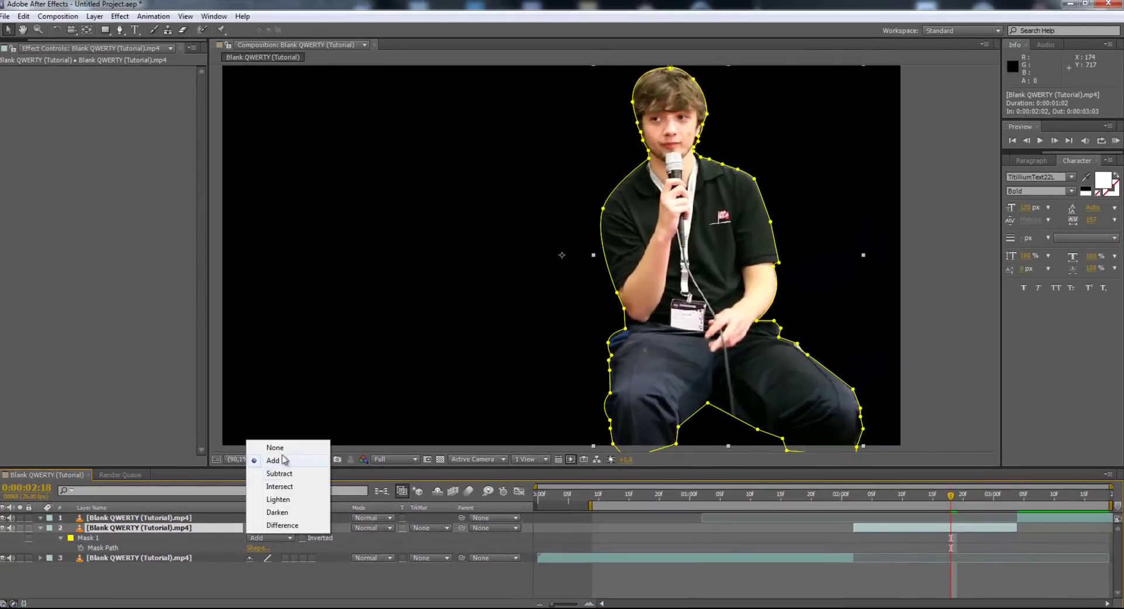
{"action": "left_click", "coordinate": [282, 448]}
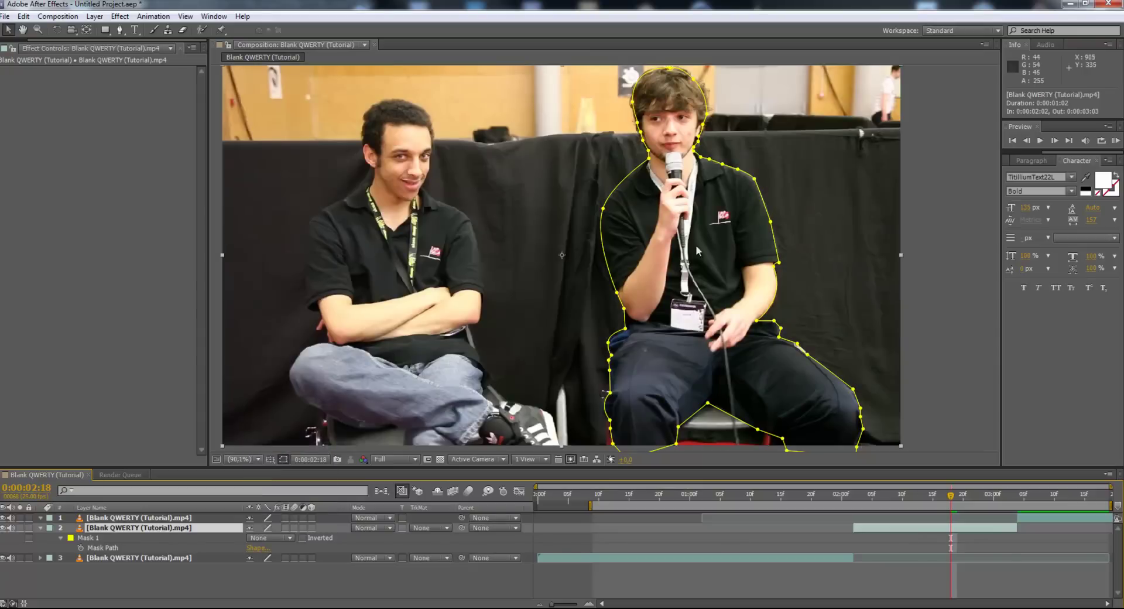
{"action": "left_click", "coordinate": [262, 537]}
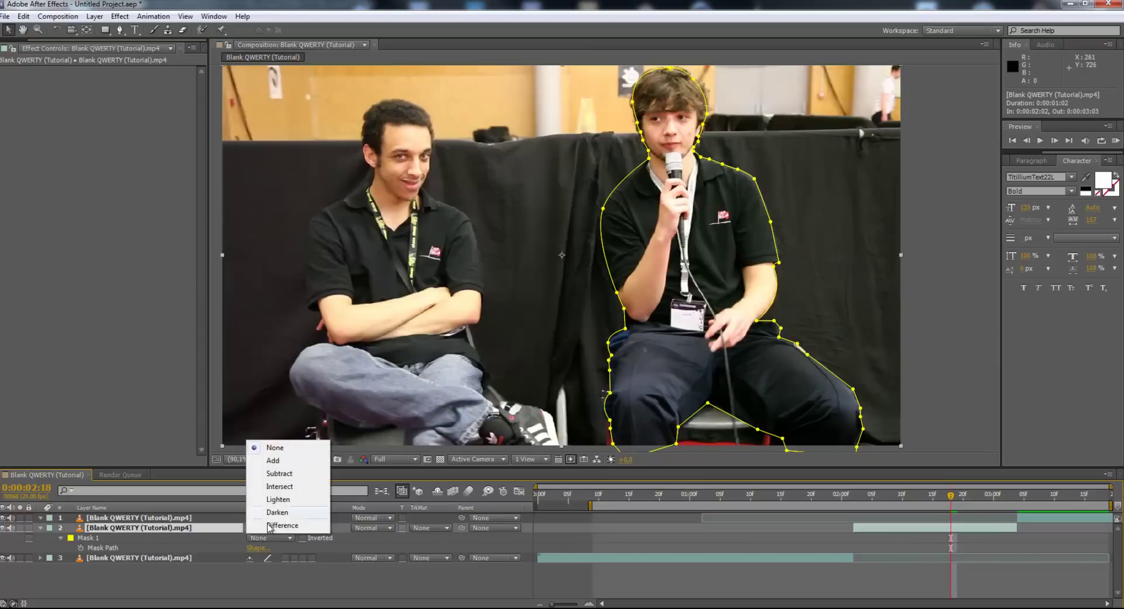
{"action": "left_click", "coordinate": [273, 460]}
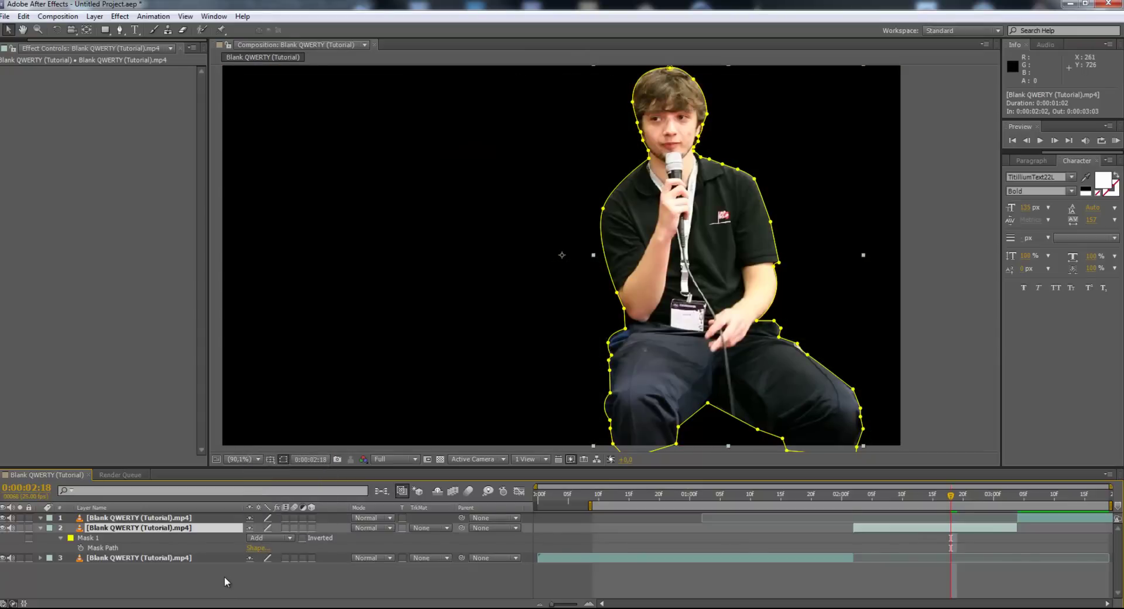
Duplicate the masked frozen layer, reveal the upper copy's mask and set it to Inverted.
{"action": "left_click", "coordinate": [223, 576]}
{"action": "key", "text": "ctrl+d"}
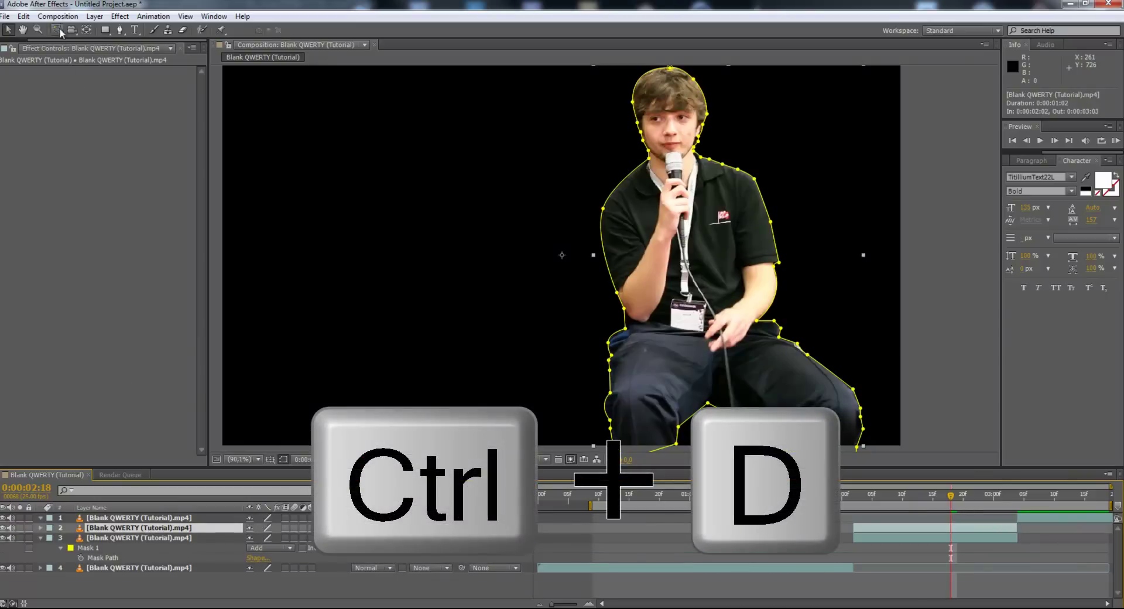
{"action": "left_click", "coordinate": [24, 16]}
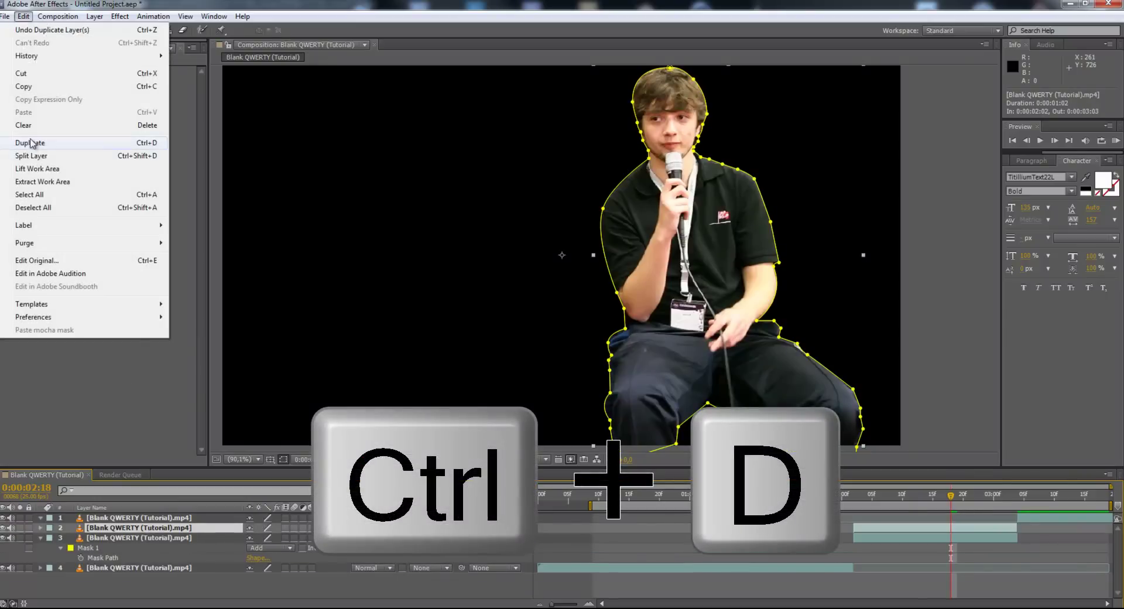
{"action": "left_click", "coordinate": [191, 479]}
{"action": "key", "text": "m"}
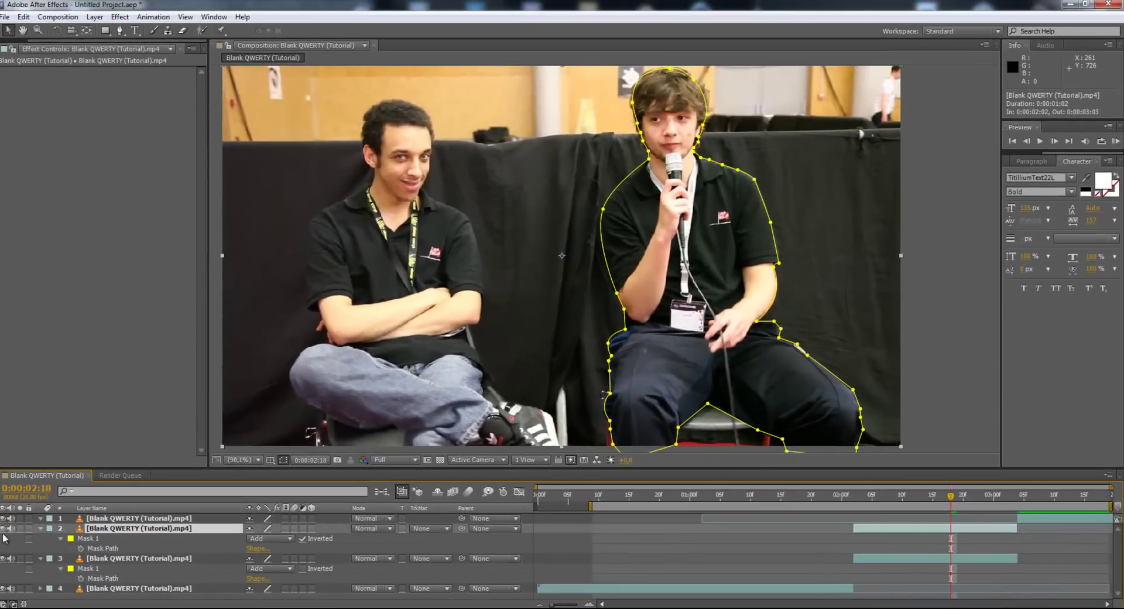
Solo the inverted-mask copy and examine the background with the microphone holder cut out, with and without the mask outline.
{"action": "left_click", "coordinate": [20, 528]}
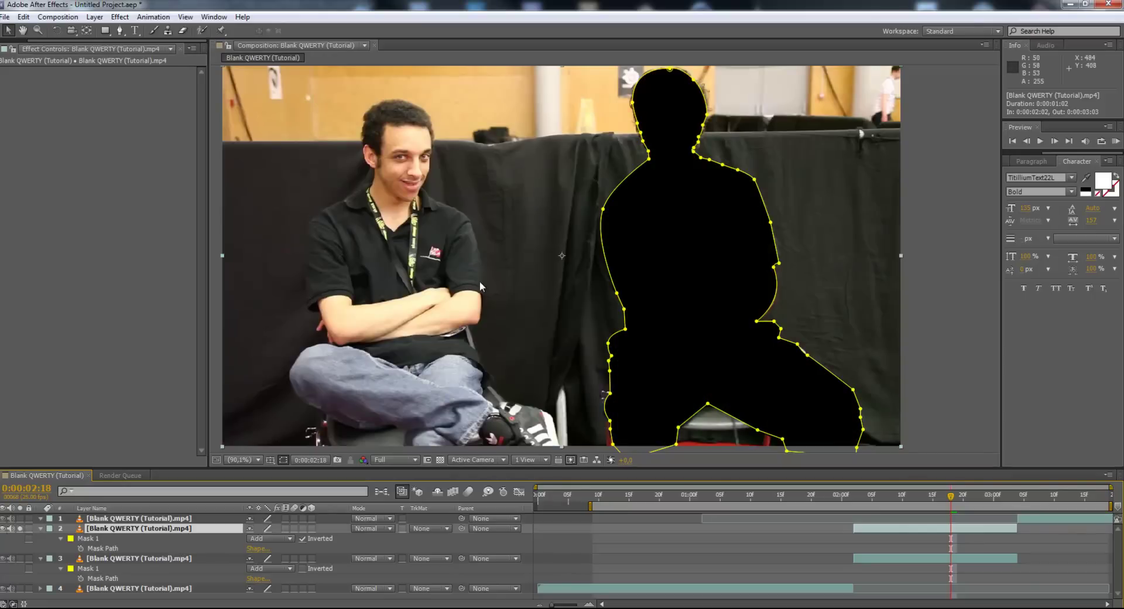
{"action": "key", "text": "comma"}
{"action": "key", "text": "comma"}
{"action": "key", "text": "period"}
{"action": "key", "text": "period"}
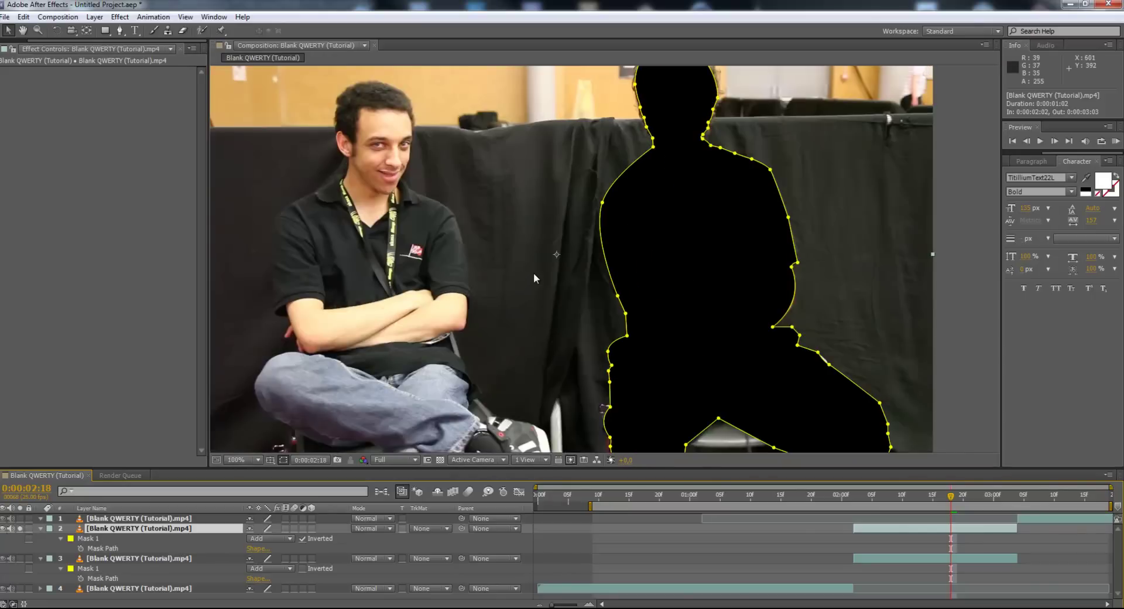
{"action": "key", "text": "comma"}
{"action": "key", "text": "comma"}
{"action": "key", "text": "period"}
{"action": "key", "text": "comma"}
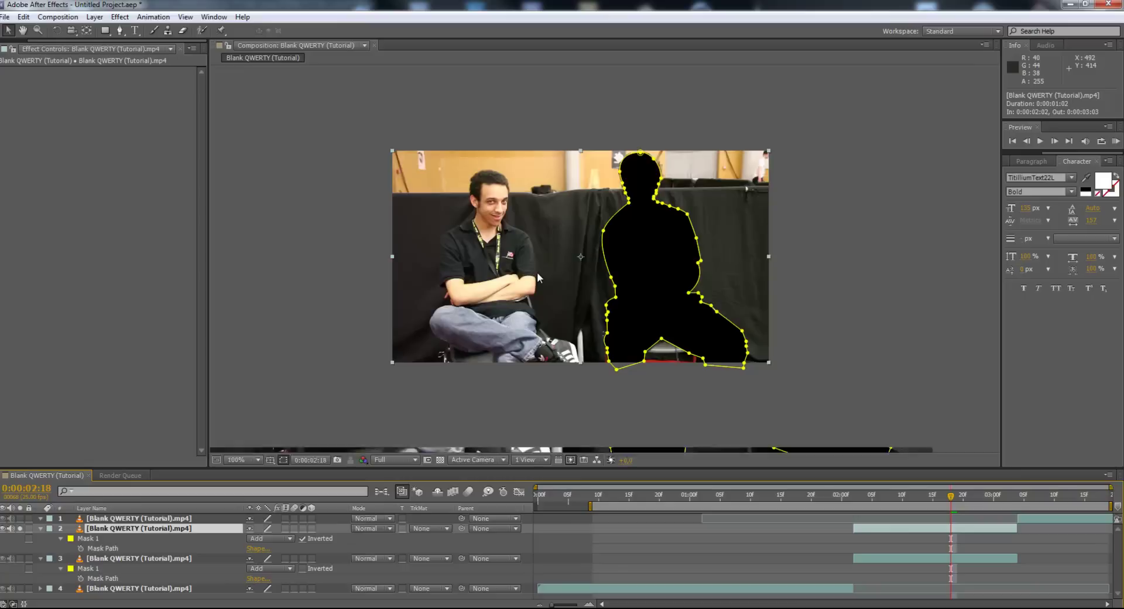
{"action": "key", "text": "period"}
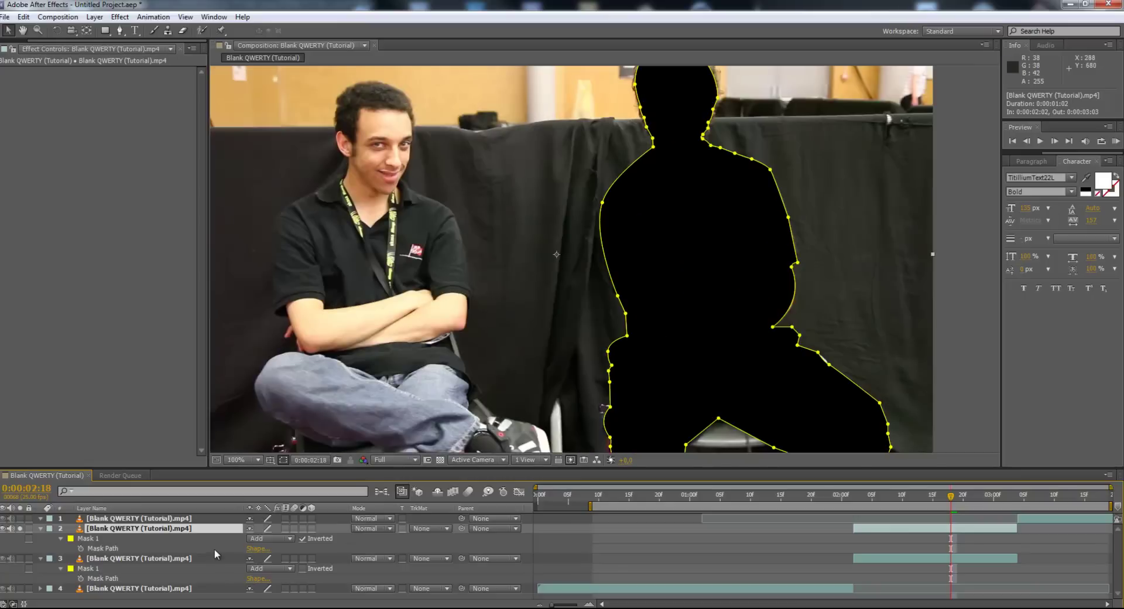
{"action": "left_click", "coordinate": [214, 549]}
{"action": "left_click", "coordinate": [346, 543]}
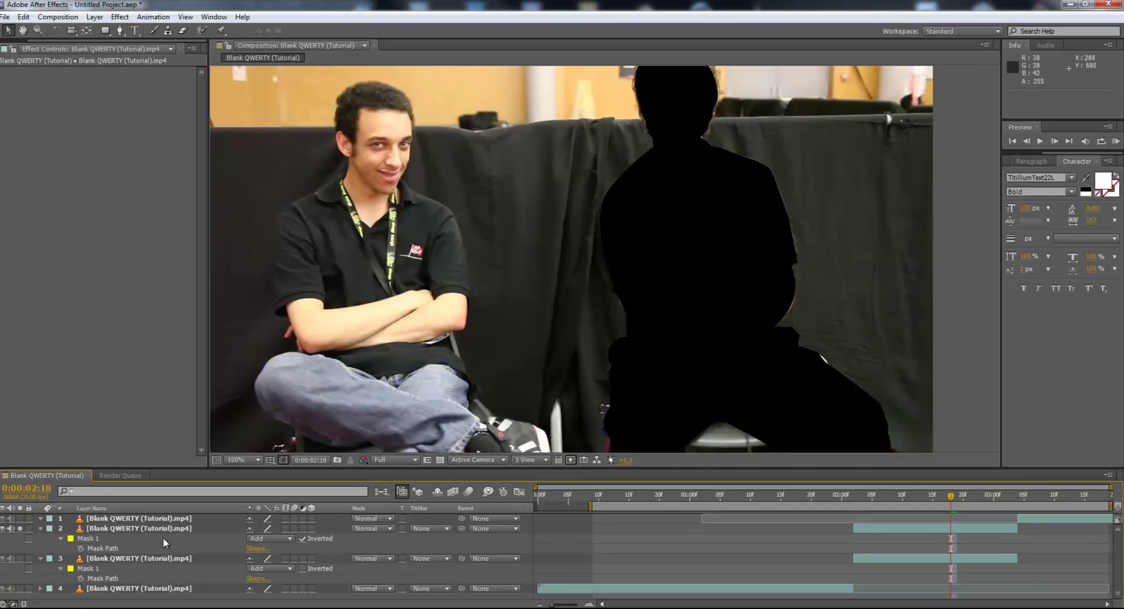
Apply the Black & White colour correction effect to the inverted-mask background layer.
{"action": "left_click", "coordinate": [149, 529]}
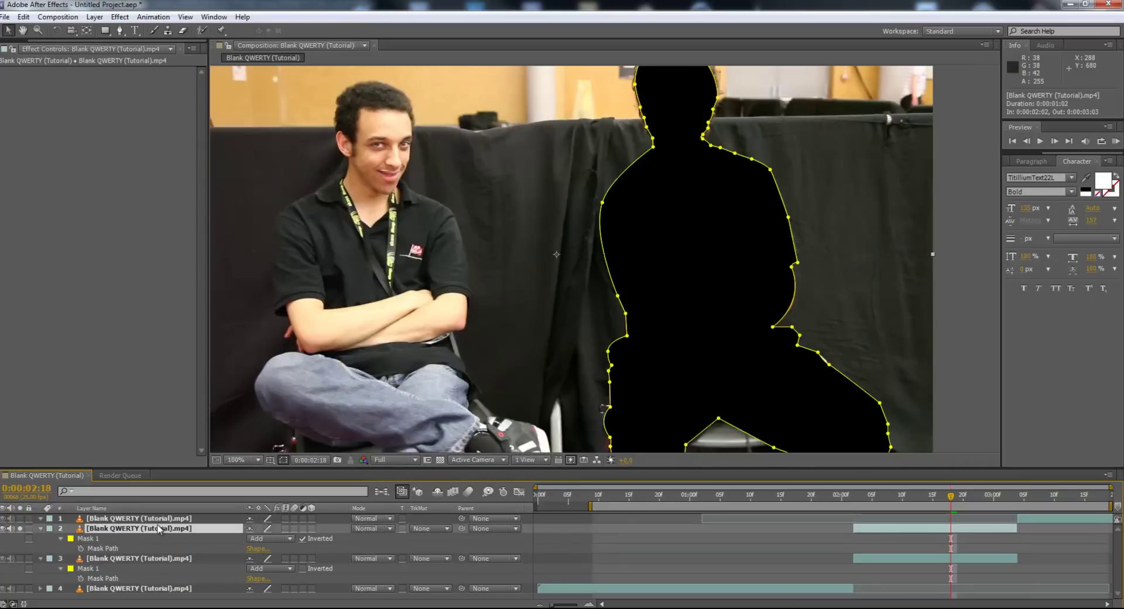
{"action": "left_click", "coordinate": [119, 16]}
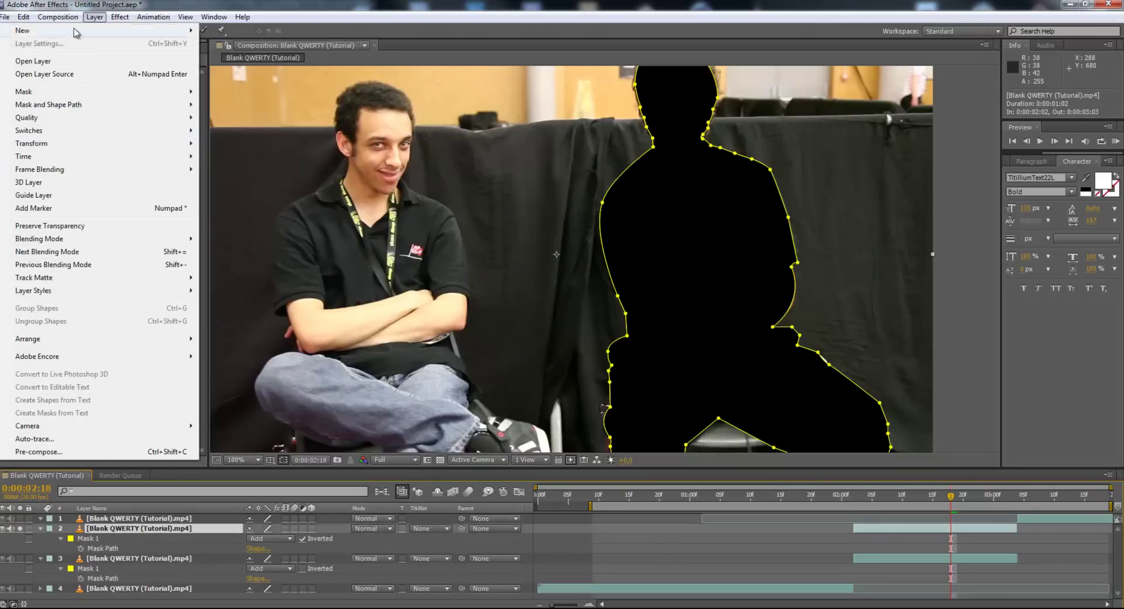
{"action": "mouse_move", "coordinate": [59, 128]}
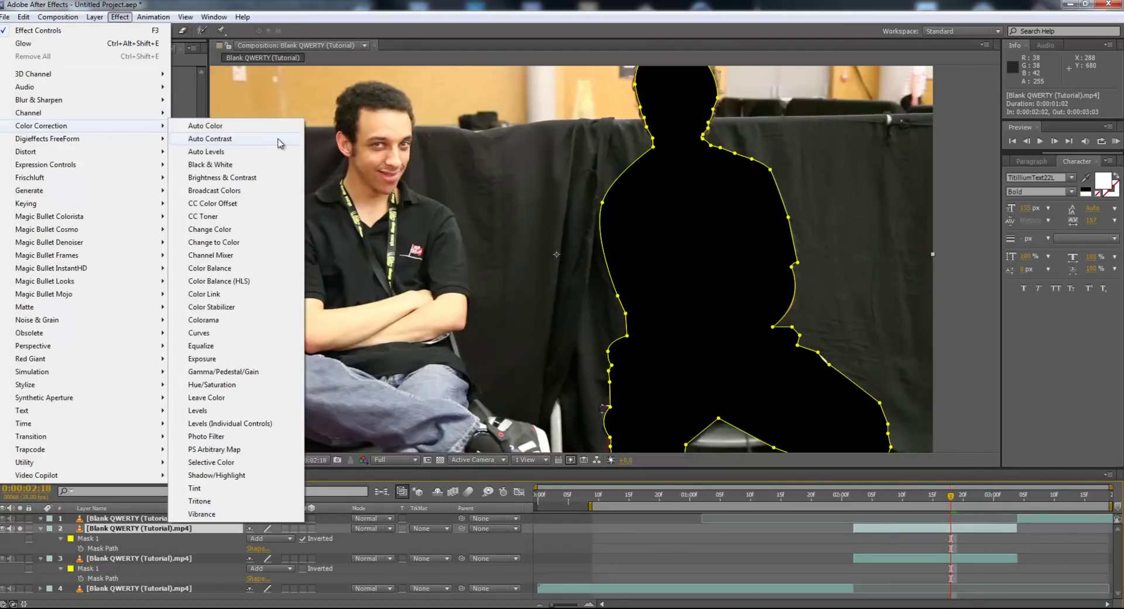
{"action": "left_click", "coordinate": [244, 166]}
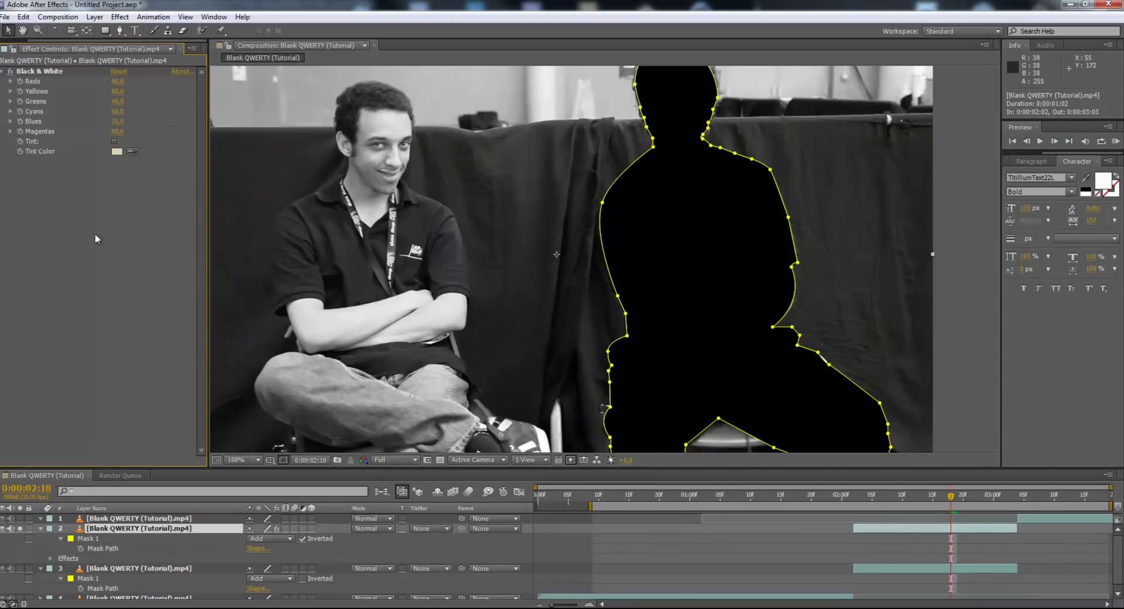
{"action": "scroll", "coordinate": [555, 203], "scroll_direction": "down", "scroll_amount": 2}
{"action": "scroll", "coordinate": [555, 203], "scroll_direction": "up", "scroll_amount": 2}
Add a Camera Lens Blur to the black-and-white background layer and set its Blur Radius to 12.
{"action": "left_click", "coordinate": [120, 17]}
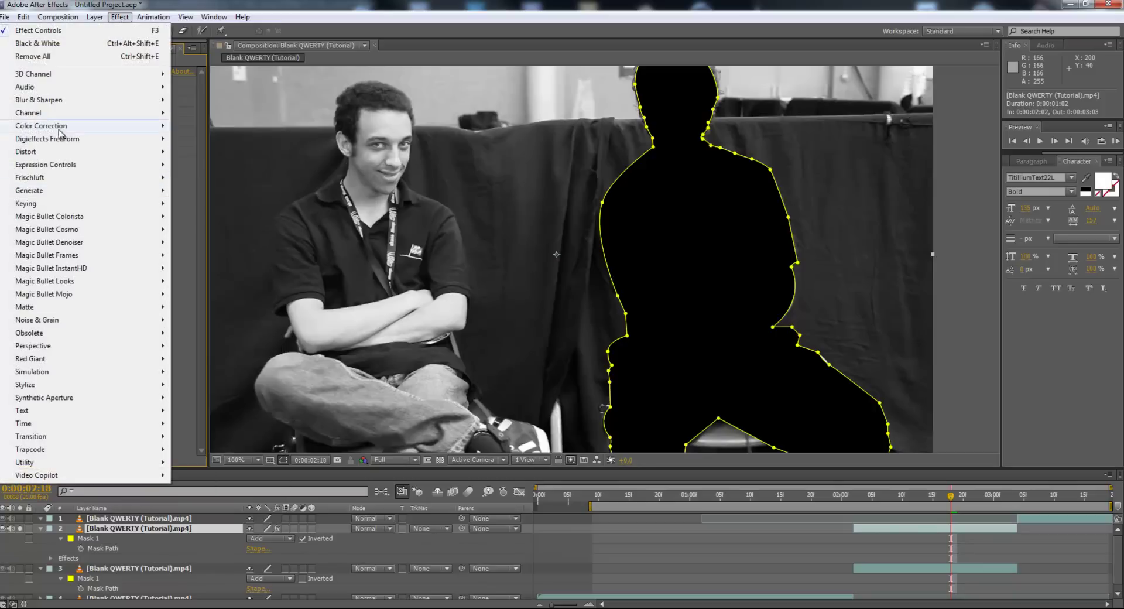
{"action": "mouse_move", "coordinate": [64, 100]}
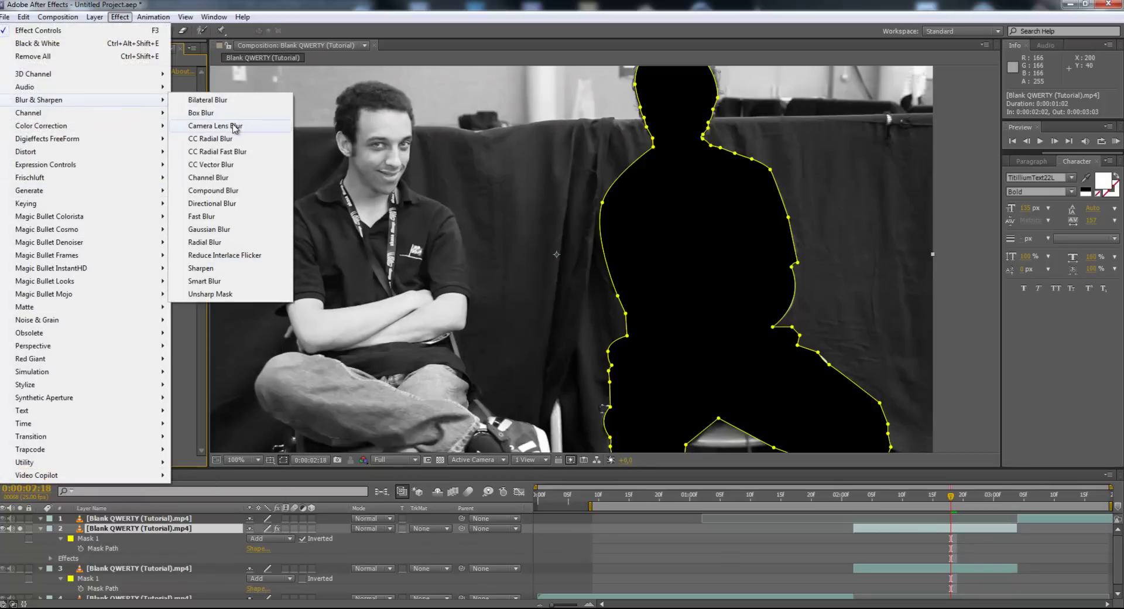
{"action": "left_click", "coordinate": [233, 125]}
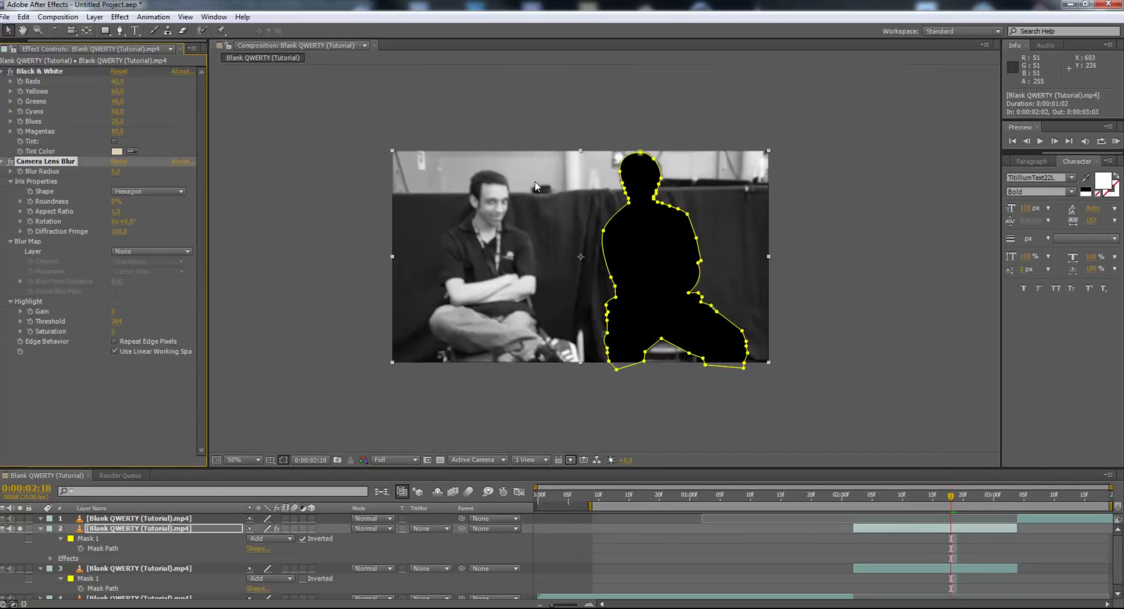
{"action": "scroll", "coordinate": [529, 191], "scroll_direction": "up", "scroll_amount": 2}
{"action": "scroll", "coordinate": [529, 192], "scroll_direction": "down", "scroll_amount": 2}
{"action": "scroll", "coordinate": [494, 198], "scroll_direction": "up", "scroll_amount": 2}
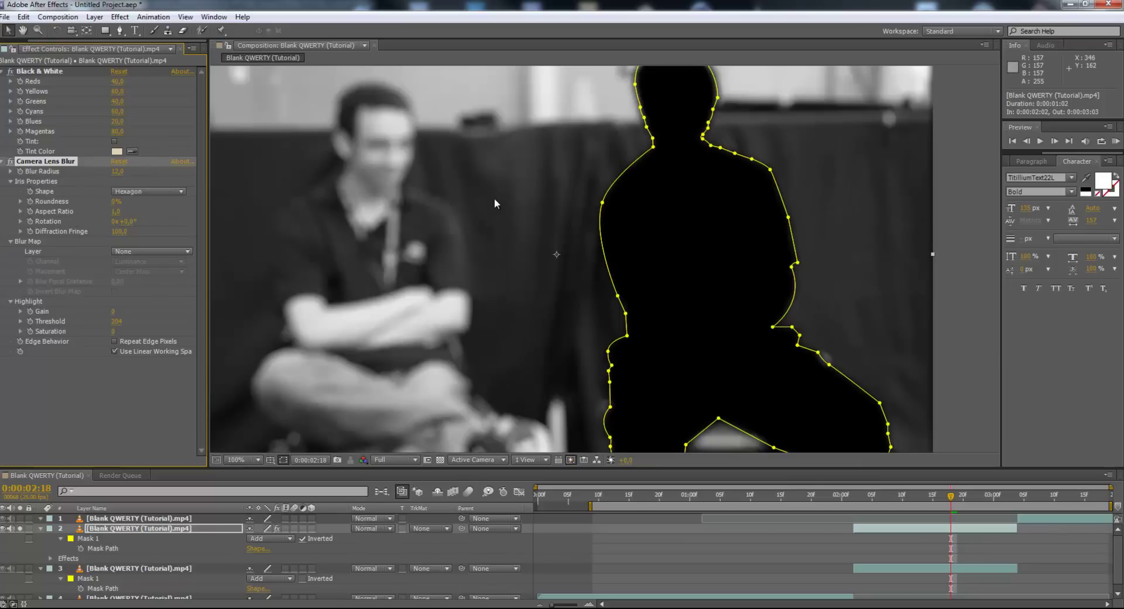
{"action": "scroll", "coordinate": [396, 169], "scroll_direction": "down", "scroll_amount": 2}
{"action": "scroll", "coordinate": [397, 169], "scroll_direction": "up", "scroll_amount": 2}
{"action": "scroll", "coordinate": [445, 164], "scroll_direction": "down", "scroll_amount": 2}
{"action": "scroll", "coordinate": [441, 149], "scroll_direction": "up", "scroll_amount": 2}
Turn off the background layer's solo, deselect it, and check the coloured subject against the blurred background.
{"action": "left_click", "coordinate": [18, 528]}
{"action": "scroll", "coordinate": [469, 321], "scroll_direction": "down", "scroll_amount": 2}
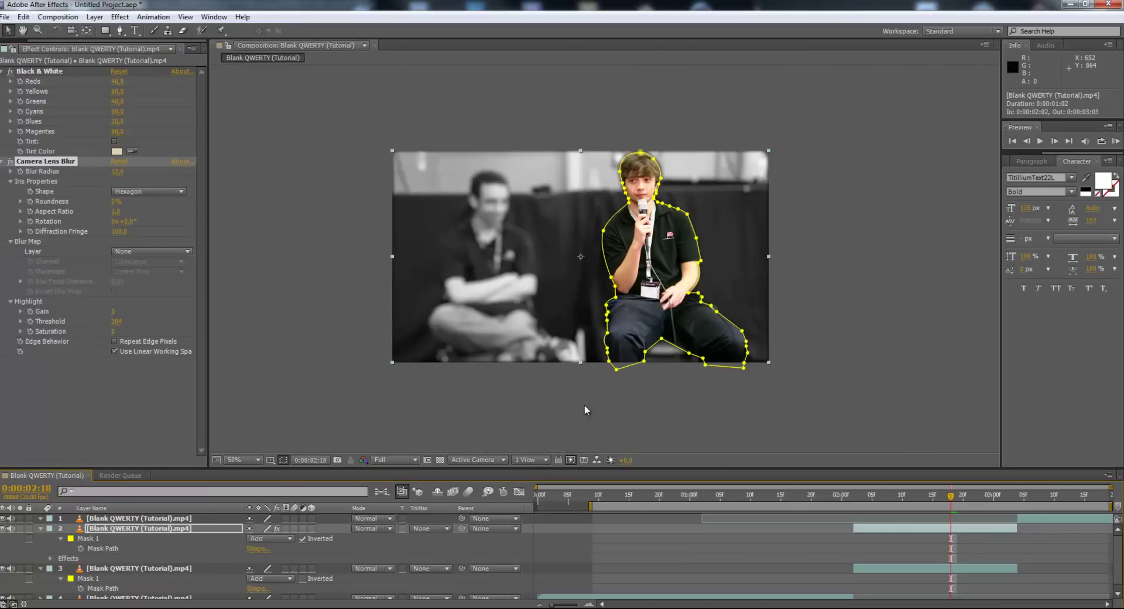
{"action": "left_click", "coordinate": [584, 389]}
{"action": "scroll", "coordinate": [605, 380], "scroll_direction": "up", "scroll_amount": 2}
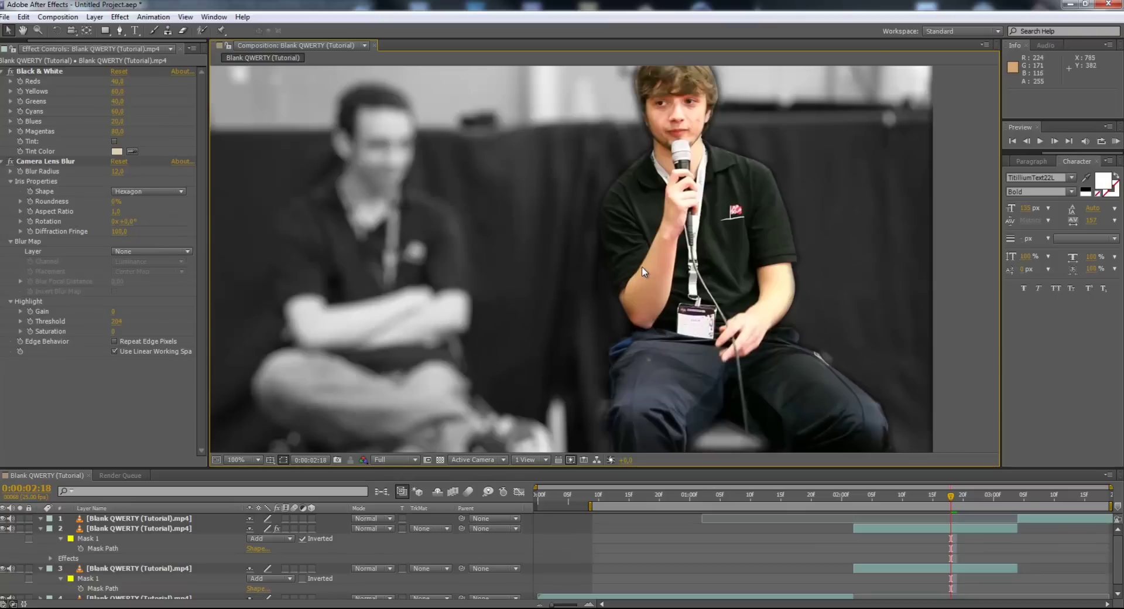
{"action": "scroll", "coordinate": [646, 262], "scroll_direction": "down", "scroll_amount": 2}
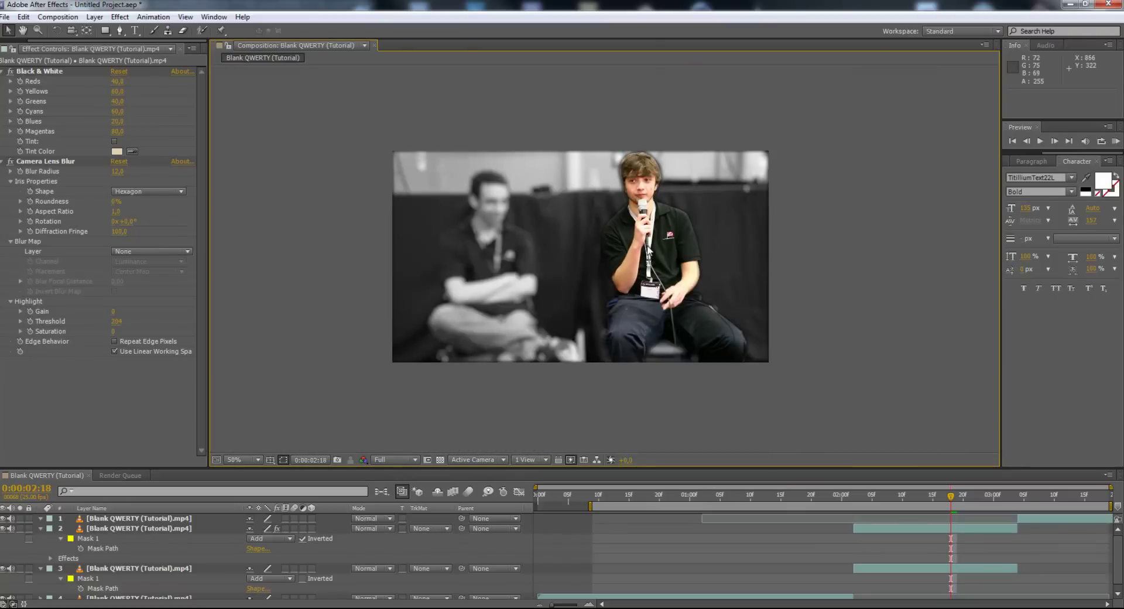
{"action": "scroll", "coordinate": [658, 246], "scroll_direction": "up", "scroll_amount": 2}
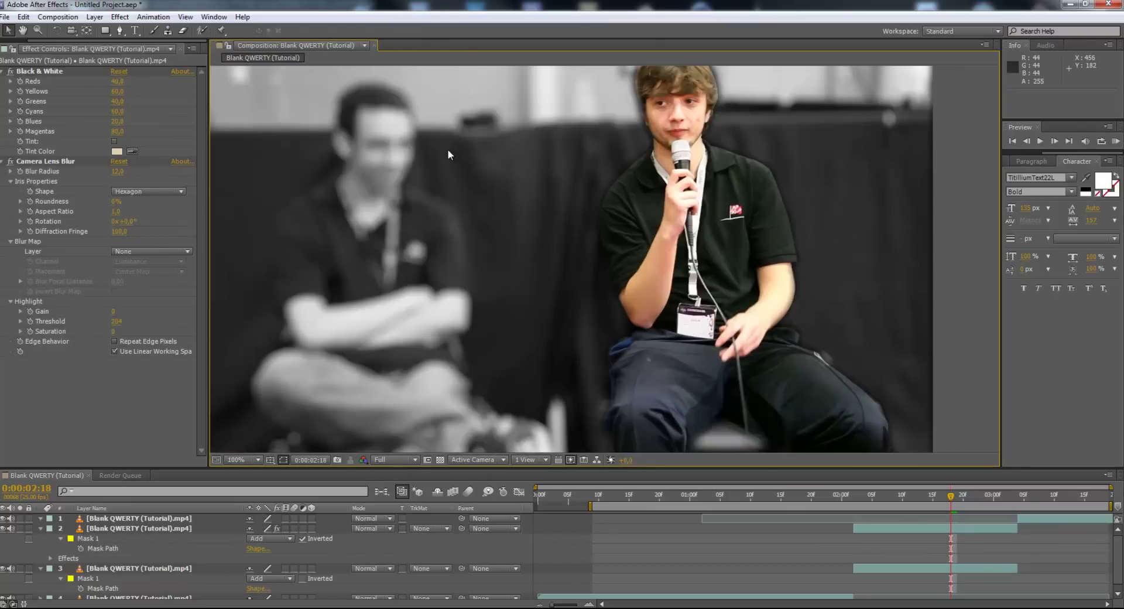
Enlarge the timeline area so all layers show, and move the playhead to 0:00:02:15 within the freeze frame.
{"action": "scroll", "coordinate": [472, 143], "scroll_direction": "down", "scroll_amount": 2}
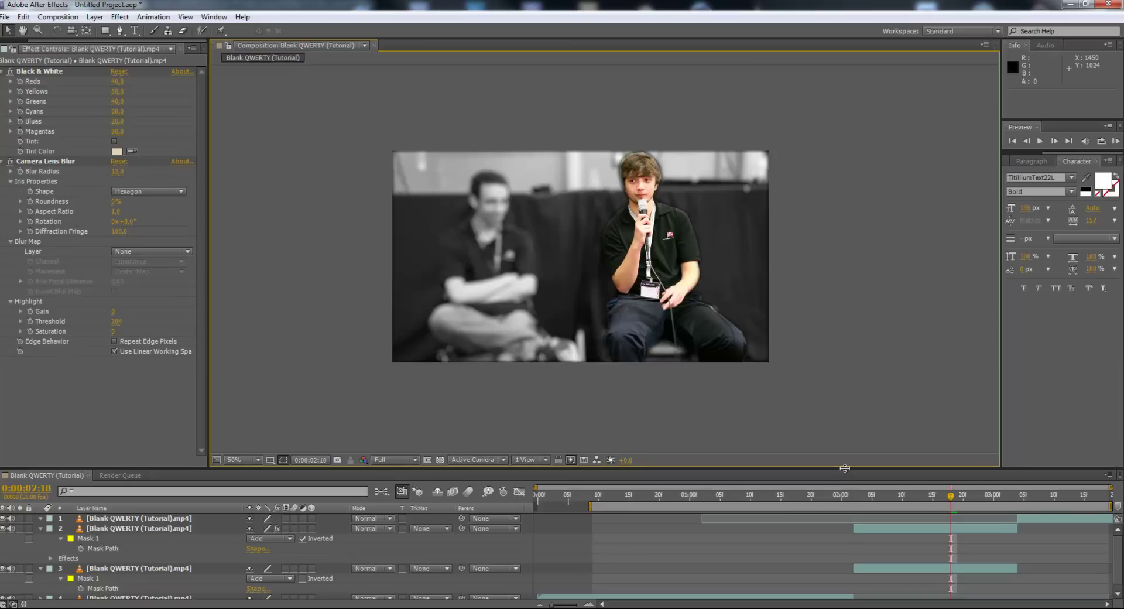
{"action": "left_click_drag", "start_coordinate": [844, 468], "coordinate": [933, 420]}
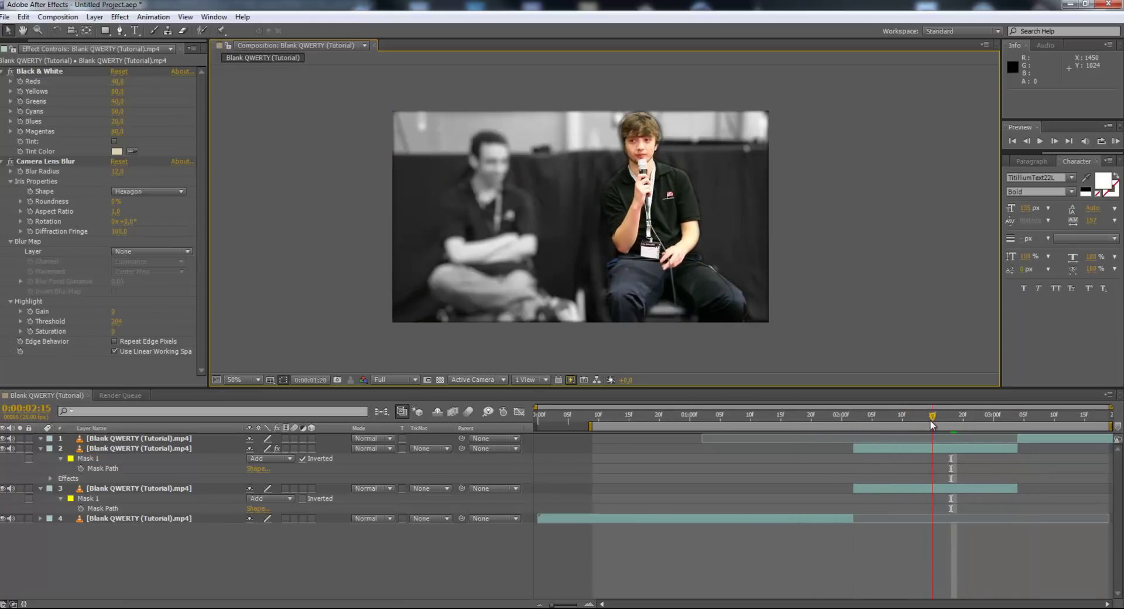
{"action": "scroll", "coordinate": [629, 193], "scroll_direction": "up", "scroll_amount": 2}
{"action": "key", "text": "h"}
{"action": "left_click_drag", "start_coordinate": [550, 145], "coordinate": [577, 234]}
Add a text layer reading "qwerty" between the two people, using a smaller font size.
{"action": "left_click", "coordinate": [135, 30]}
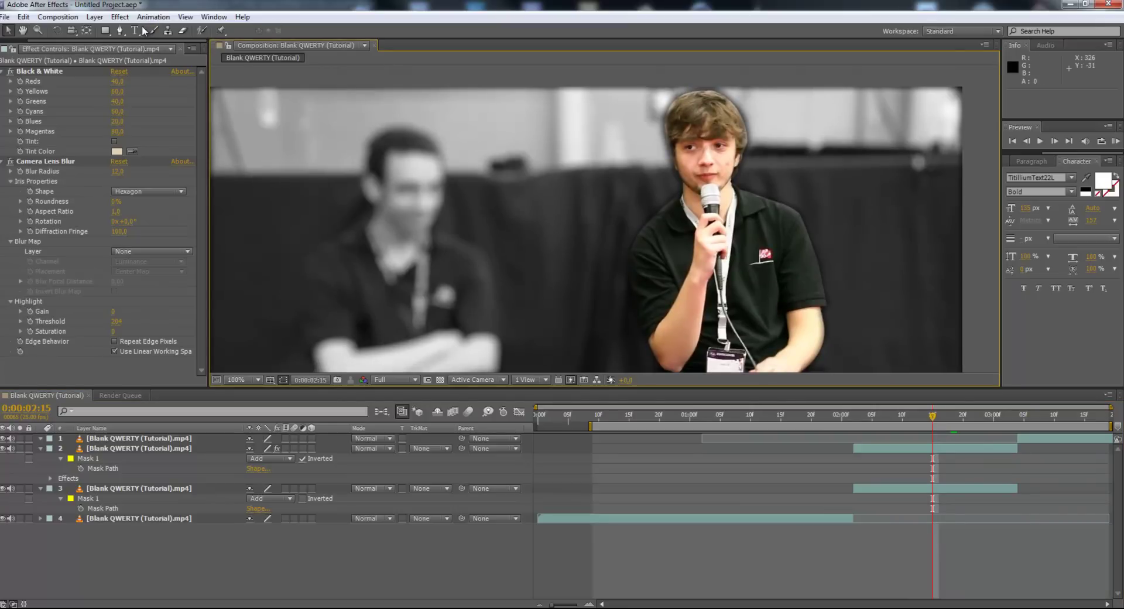
{"action": "left_click", "coordinate": [485, 229]}
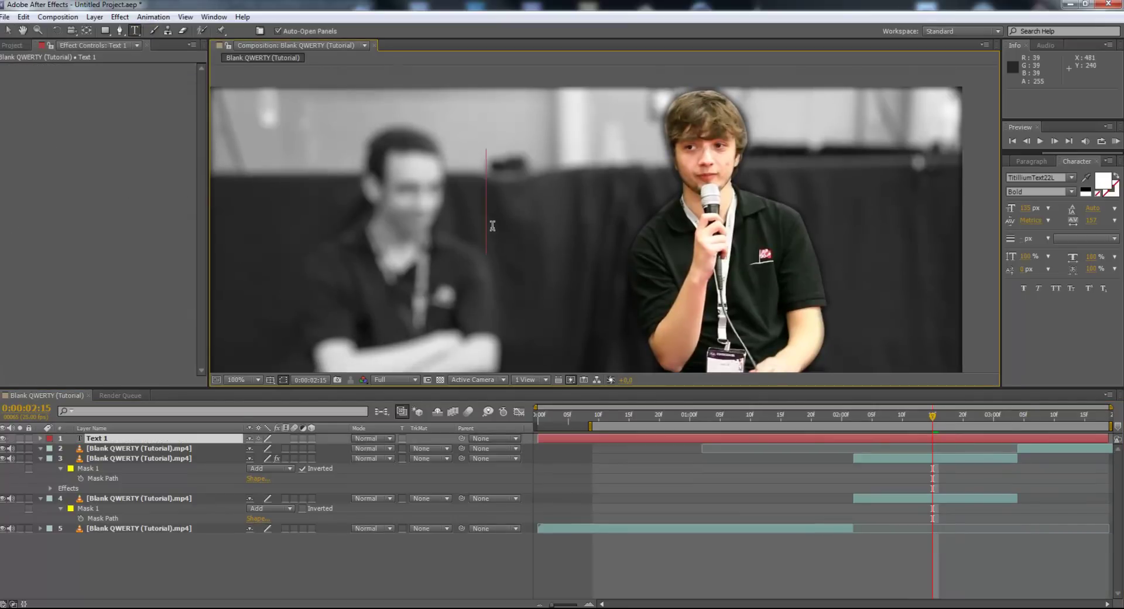
{"action": "left_click", "coordinate": [1026, 210]}
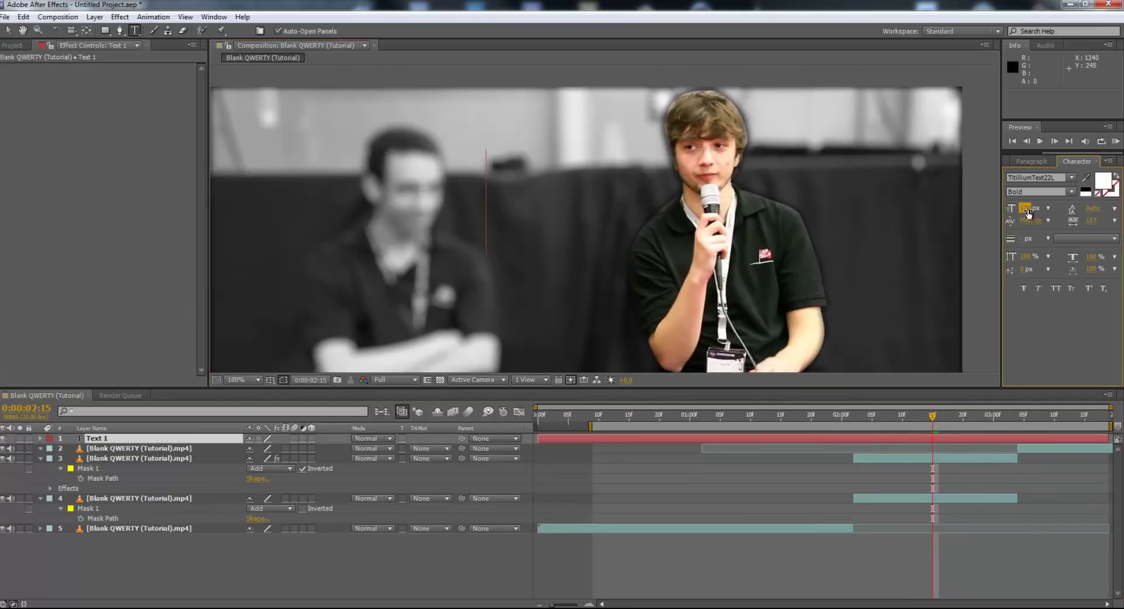
{"action": "left_click", "coordinate": [490, 214]}
{"action": "type", "text": "qwerty"}
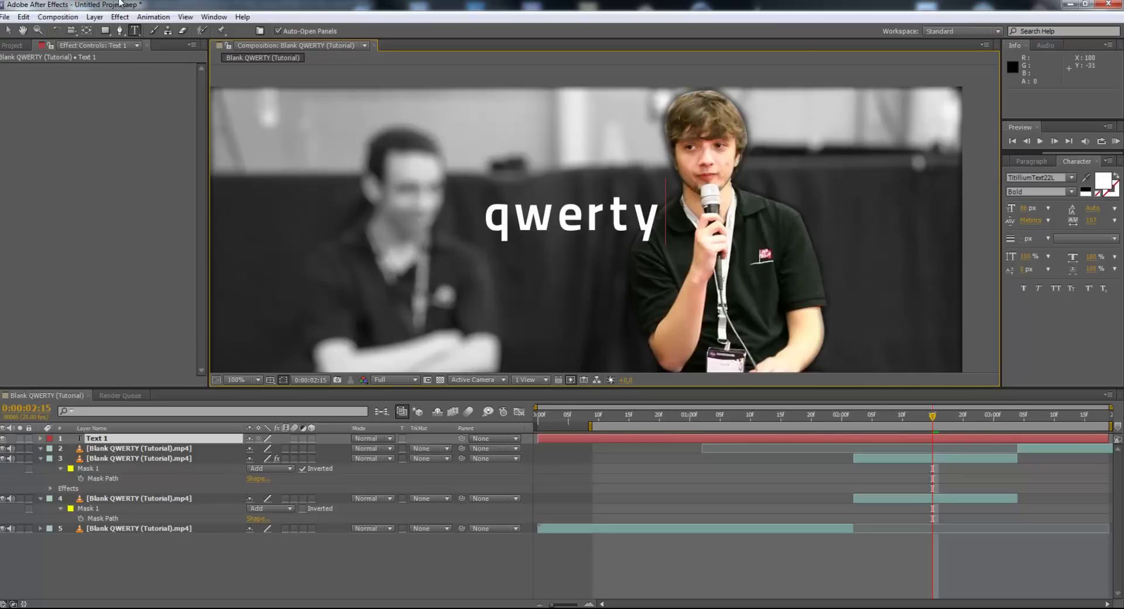
{"action": "left_click", "coordinate": [8, 31]}
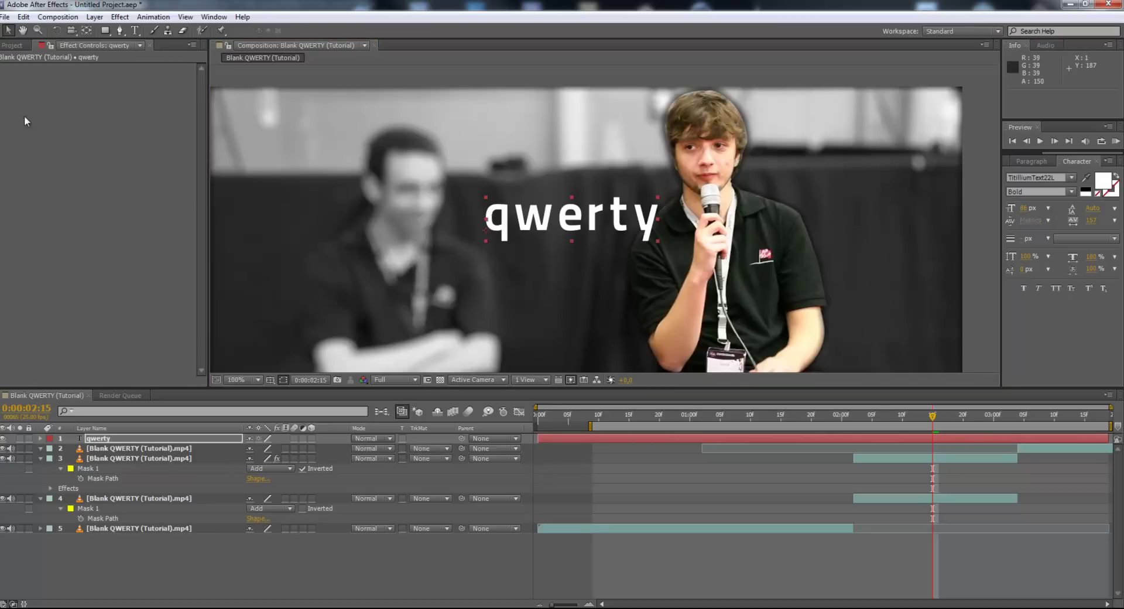
Import the image zerg.jpg from the AFTER EFFECTS folder into the project.
{"action": "left_click", "coordinate": [12, 45]}
{"action": "right_click", "coordinate": [22, 227]}
{"action": "mouse_move", "coordinate": [108, 274]}
{"action": "left_click", "coordinate": [188, 272]}
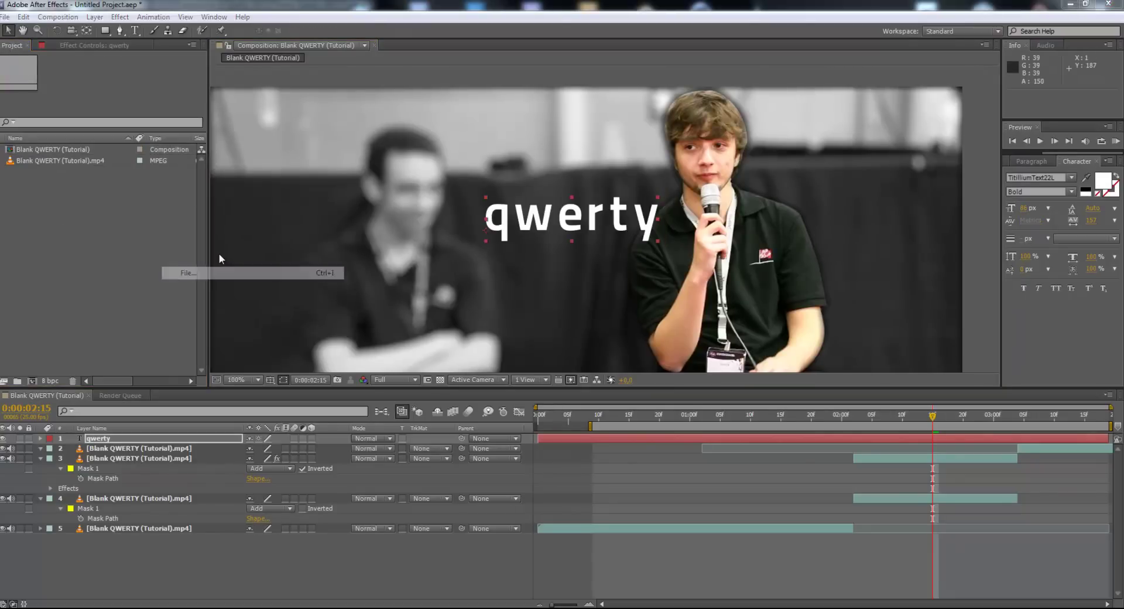
{"action": "left_click", "coordinate": [528, 65]}
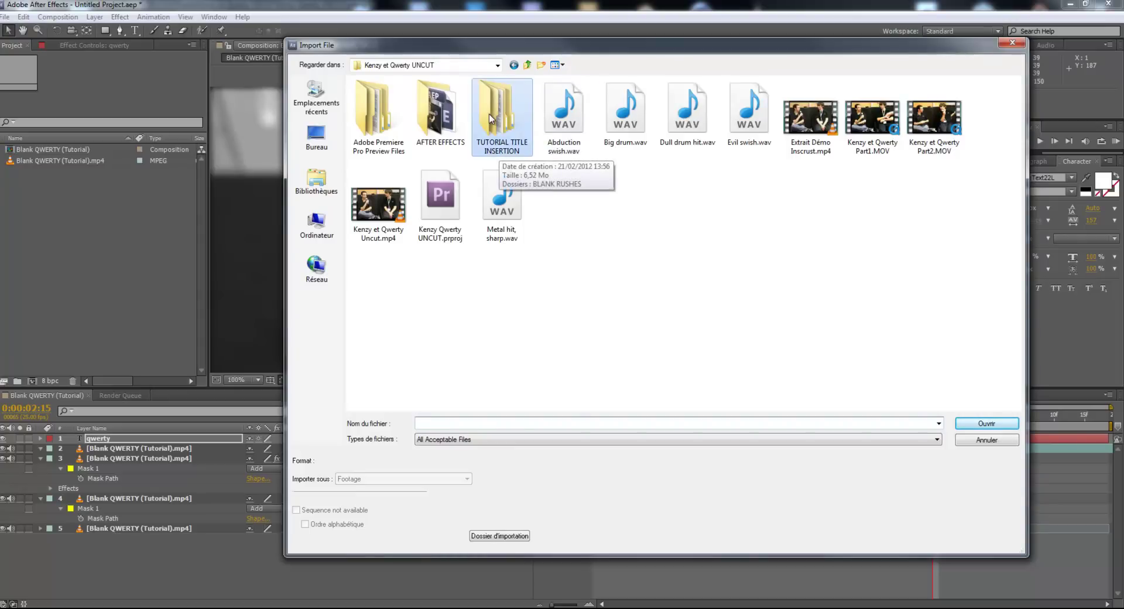
{"action": "left_click", "coordinate": [438, 113]}
{"action": "double_click", "coordinate": [438, 112]}
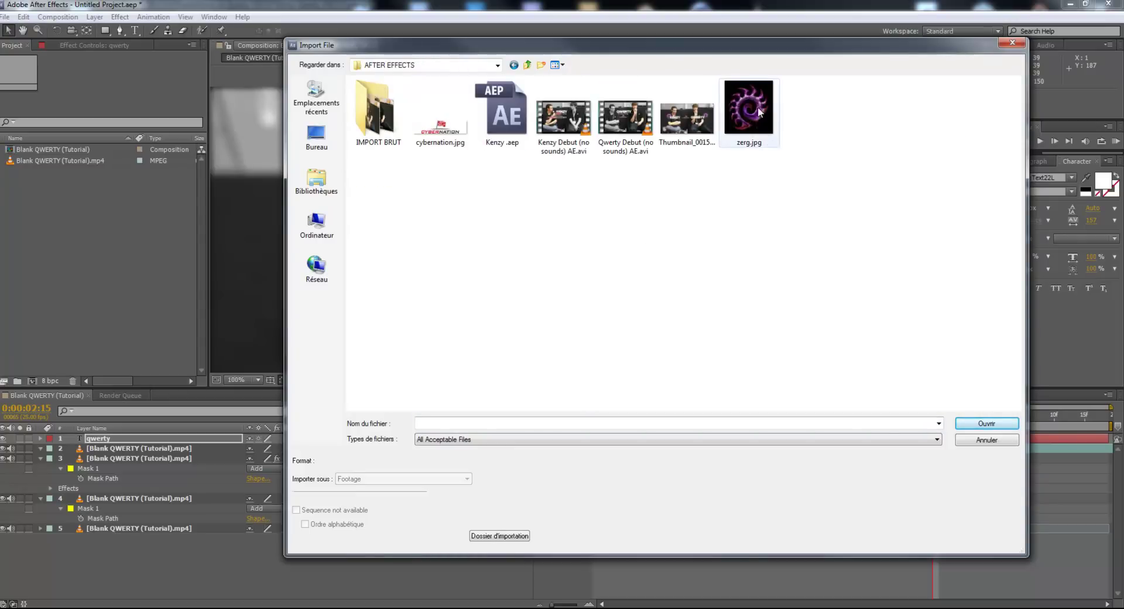
{"action": "double_click", "coordinate": [749, 112]}
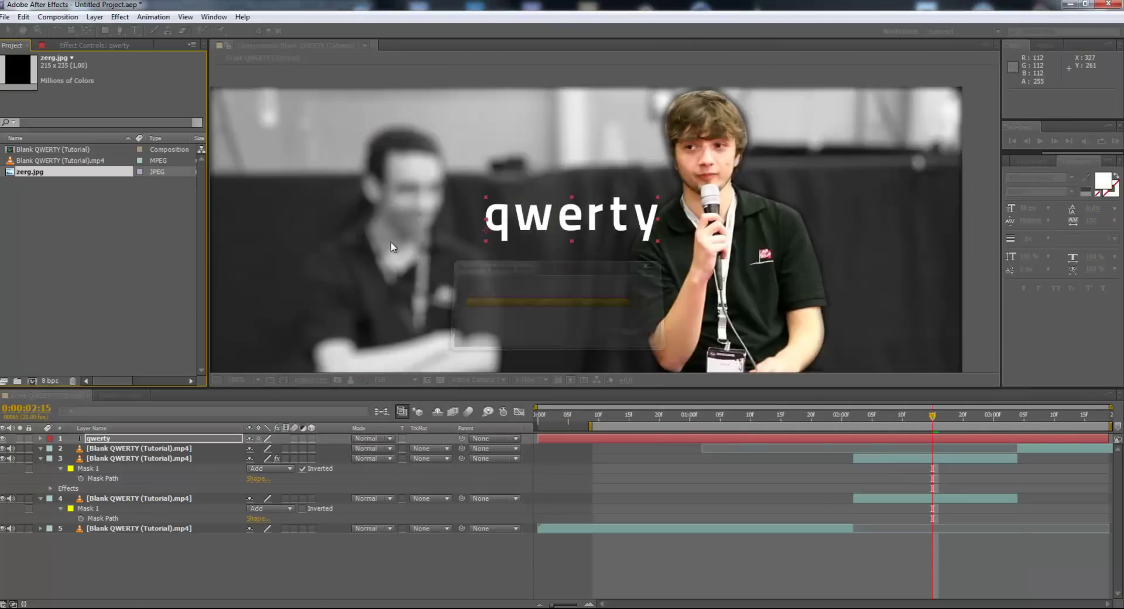
Add zerg.jpg to the composition as a top layer in Add blending mode, positioned at 619, 351 just below the qwerty text.
{"action": "left_click_drag", "start_coordinate": [9, 177], "coordinate": [589, 312]}
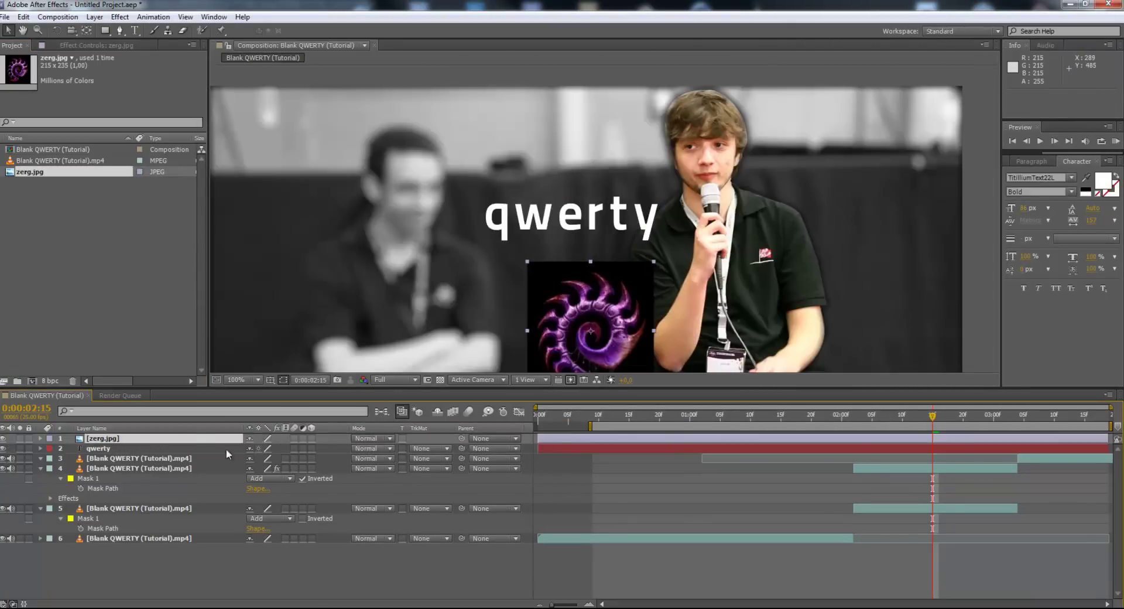
{"action": "left_click_drag", "start_coordinate": [564, 290], "coordinate": [532, 232]}
{"action": "left_click", "coordinate": [146, 440]}
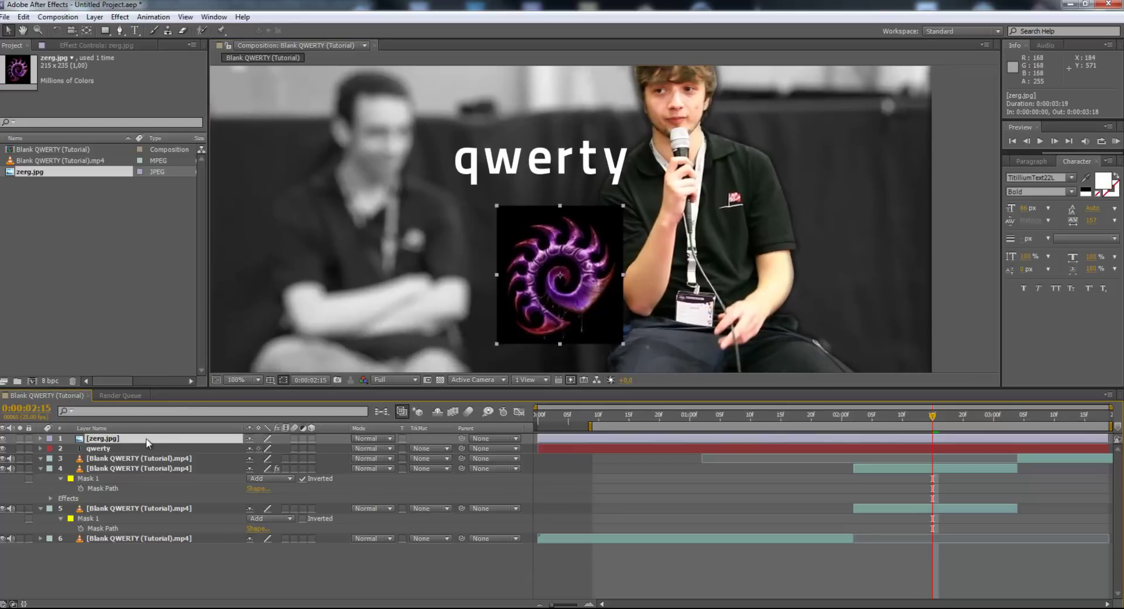
{"action": "left_click", "coordinate": [362, 439]}
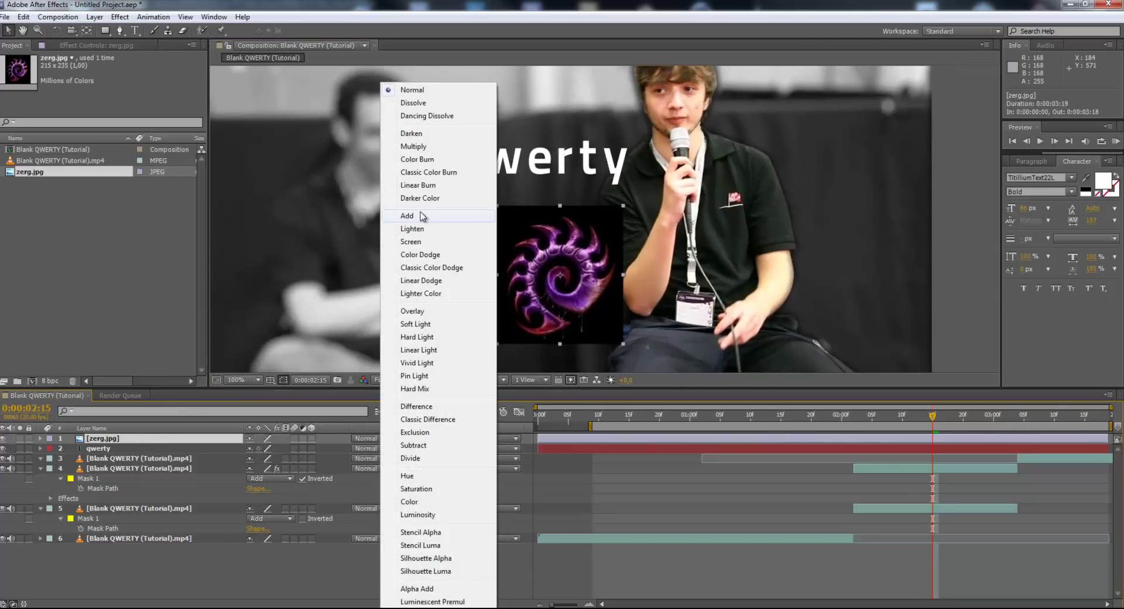
{"action": "left_click", "coordinate": [419, 217]}
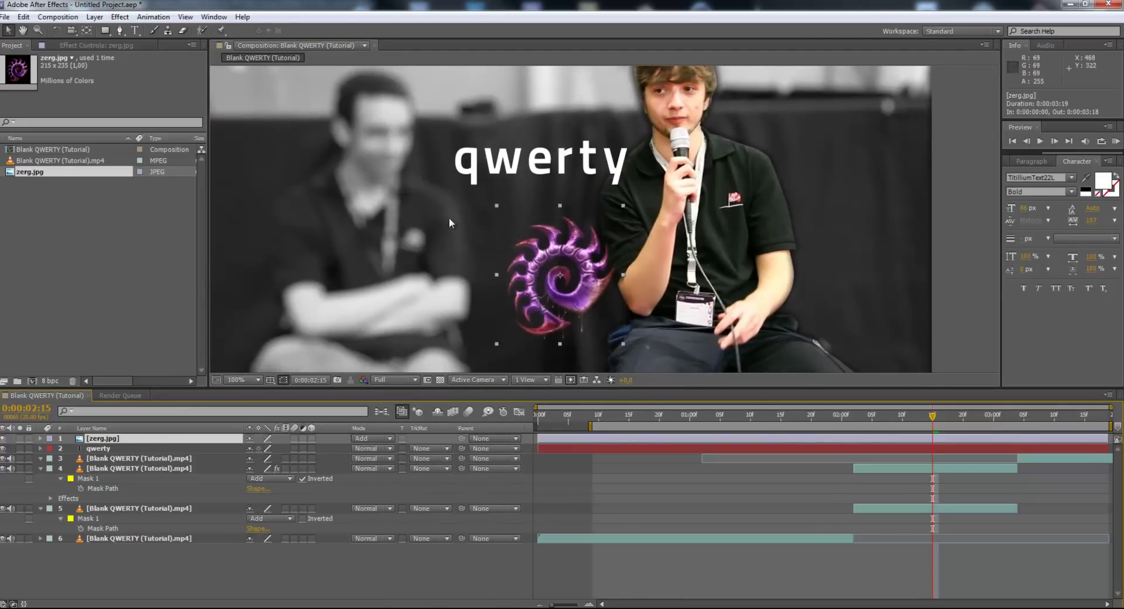
{"action": "left_click_drag", "start_coordinate": [587, 264], "coordinate": [570, 226]}
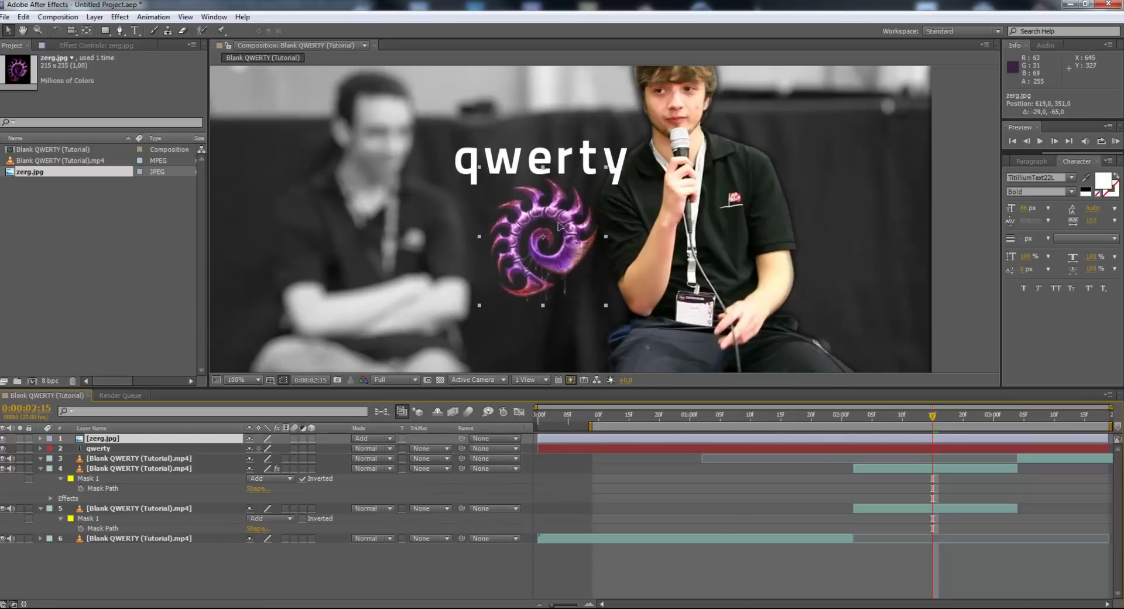
Apply the Stylize effect Glow to the zerg.jpg logo layer and check it in the full frame.
{"action": "key", "text": "period"}
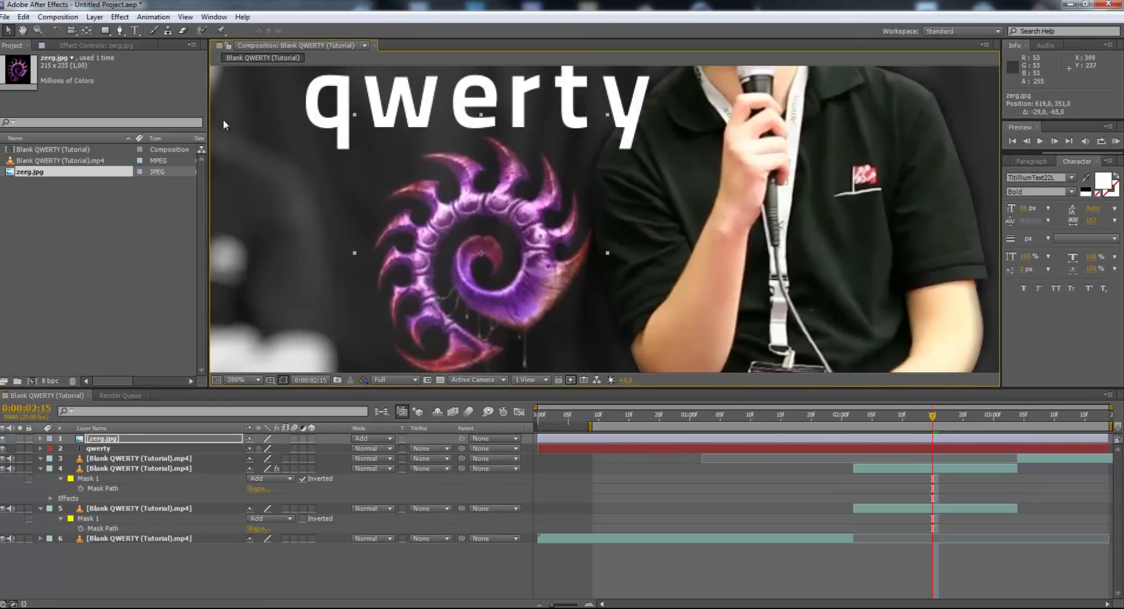
{"action": "left_click", "coordinate": [120, 16]}
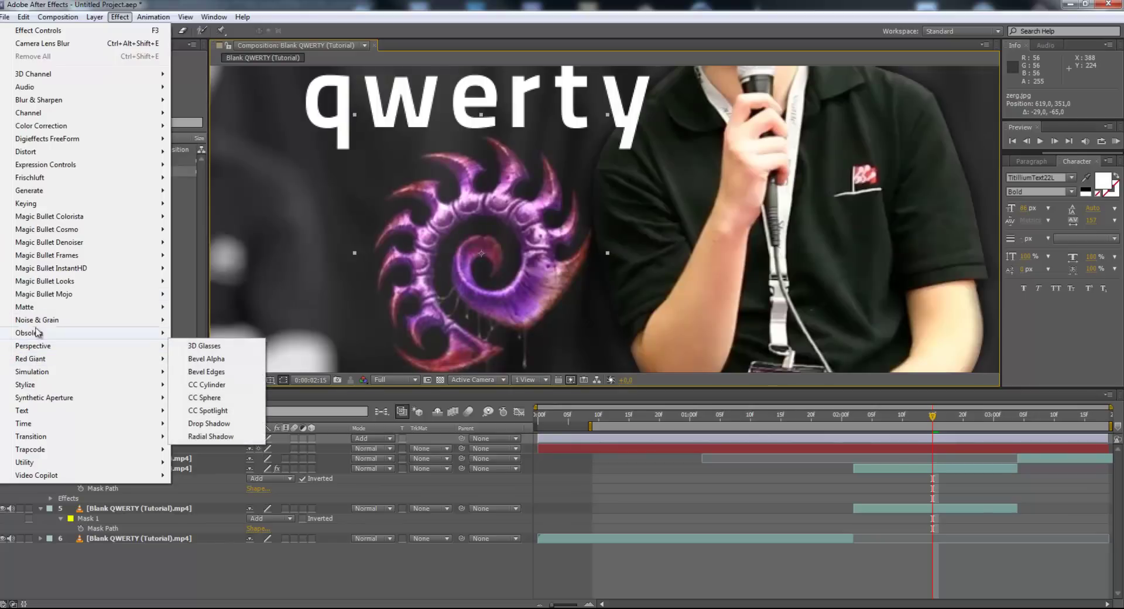
{"action": "mouse_move", "coordinate": [25, 387]}
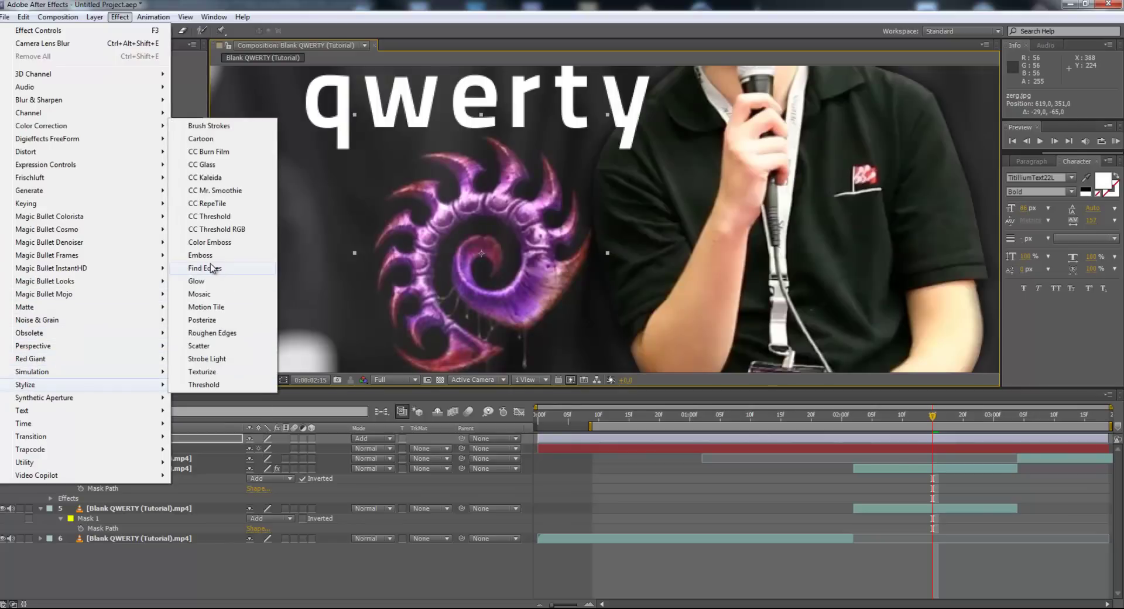
{"action": "left_click", "coordinate": [197, 282]}
{"action": "scroll", "coordinate": [522, 252], "scroll_direction": "down", "scroll_amount": 1}
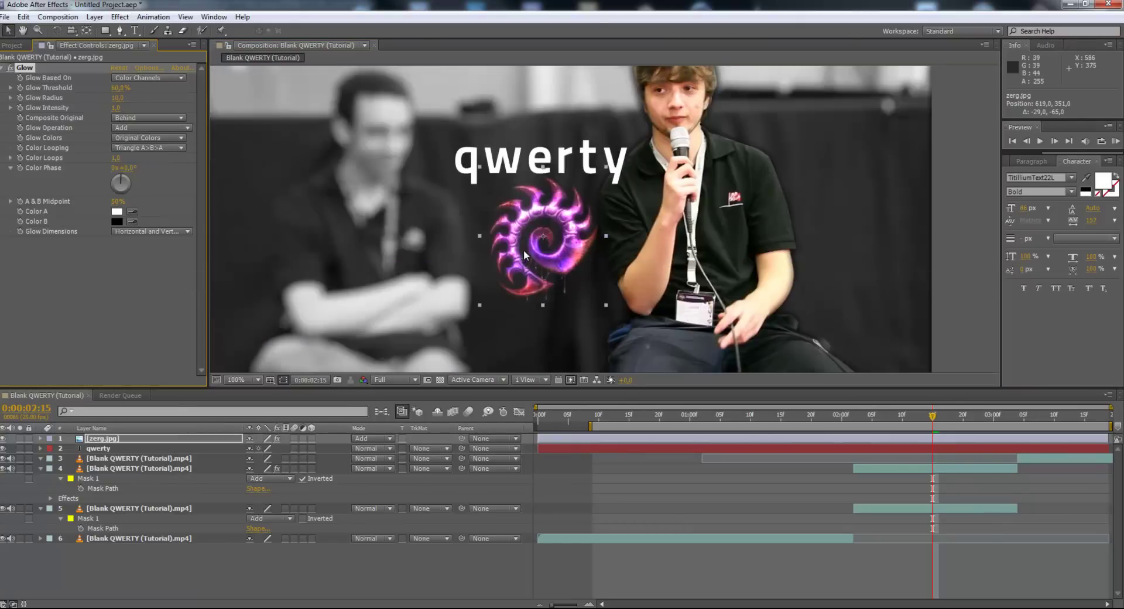
{"action": "scroll", "coordinate": [523, 249], "scroll_direction": "down", "scroll_amount": 1}
{"action": "scroll", "coordinate": [591, 241], "scroll_direction": "up", "scroll_amount": 1}
{"action": "scroll", "coordinate": [591, 241], "scroll_direction": "down", "scroll_amount": 1}
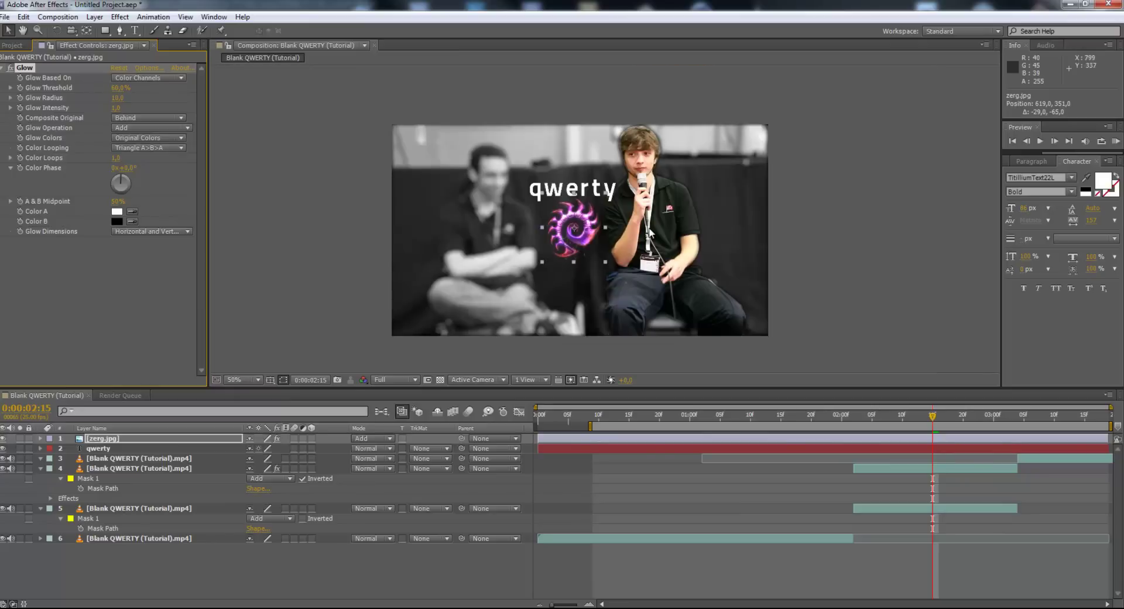
At 0:00:02:05, keyframe the Position of the zerg.jpg and qwerty layers together, placing both beyond the frame's right edge.
{"action": "mouse_move", "coordinate": [905, 422]}
{"action": "left_mouse_down"}
{"action": "mouse_move", "coordinate": [867, 423]}
{"action": "mouse_move", "coordinate": [915, 424]}
{"action": "left_mouse_up"}
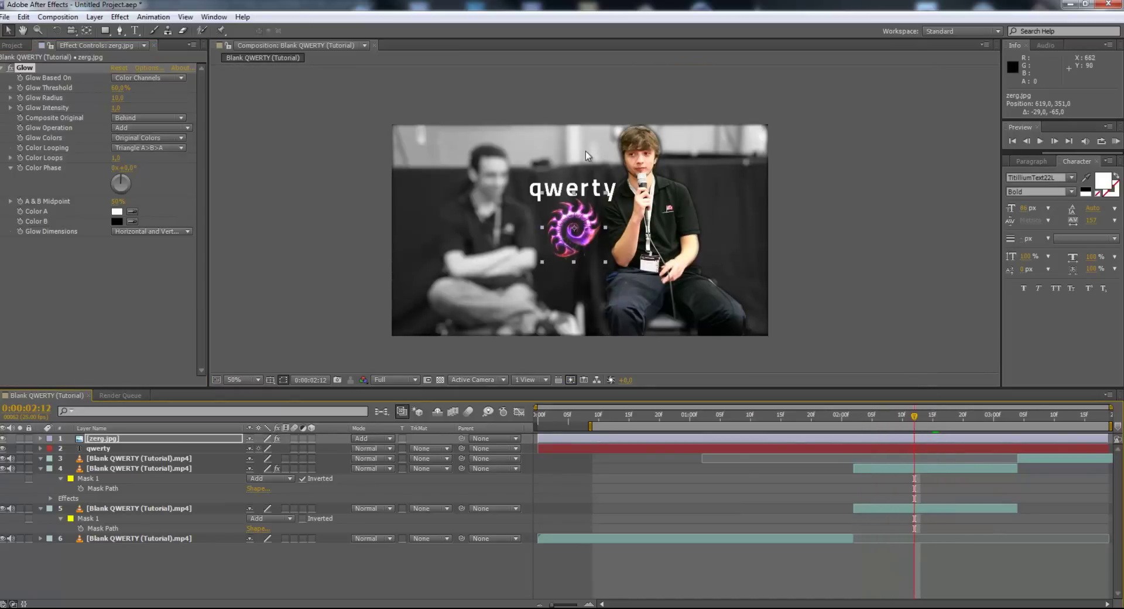
{"action": "left_click", "coordinate": [133, 459]}
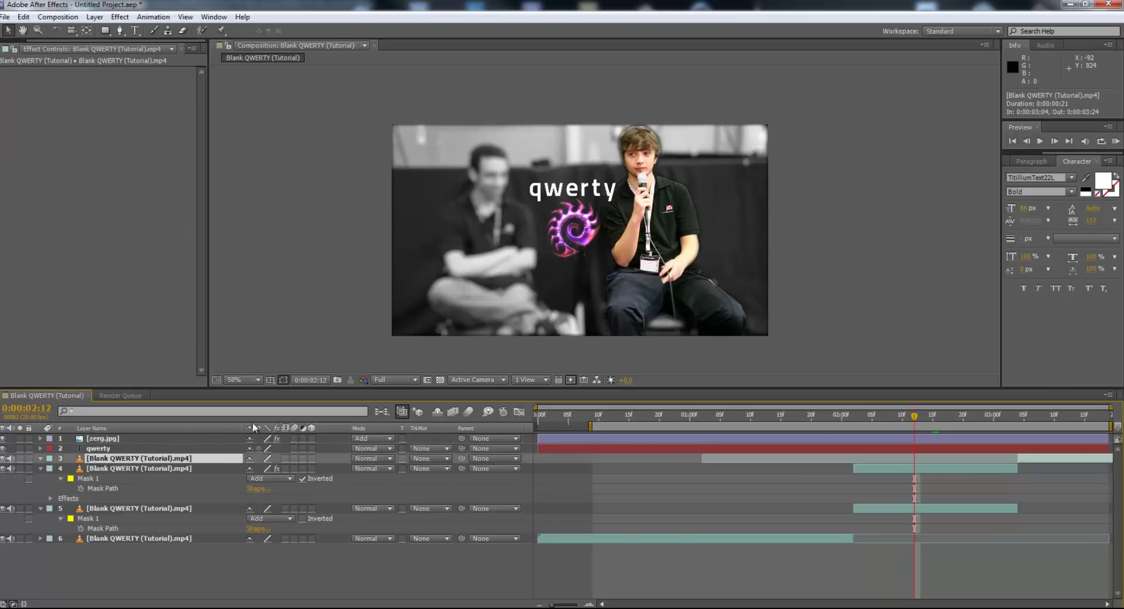
{"action": "left_click", "coordinate": [107, 450]}
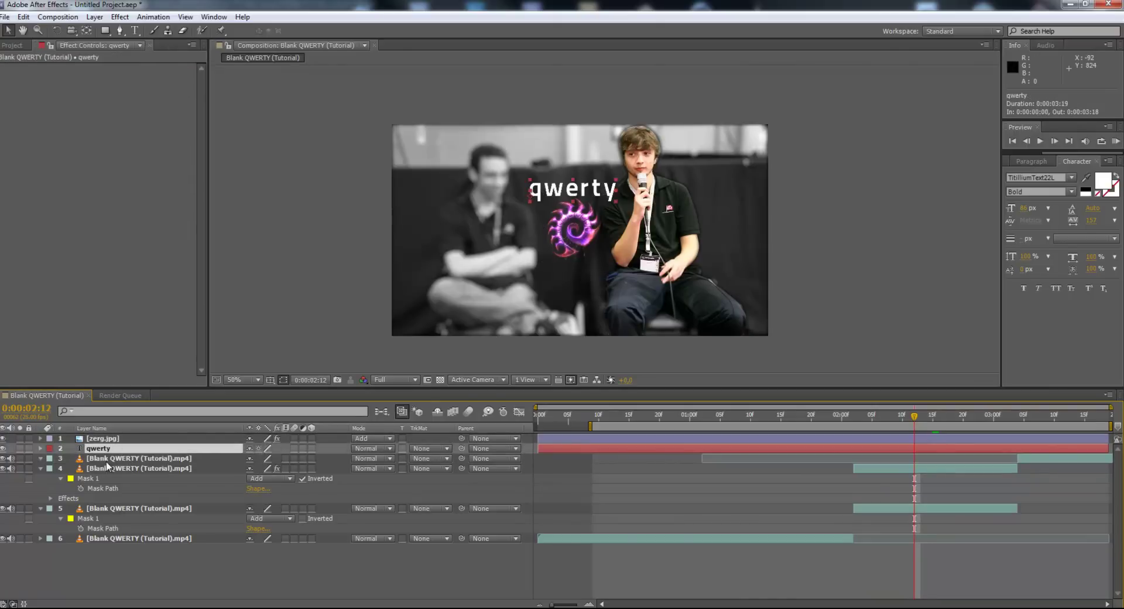
{"action": "left_click", "coordinate": [109, 443], "text": "ctrl"}
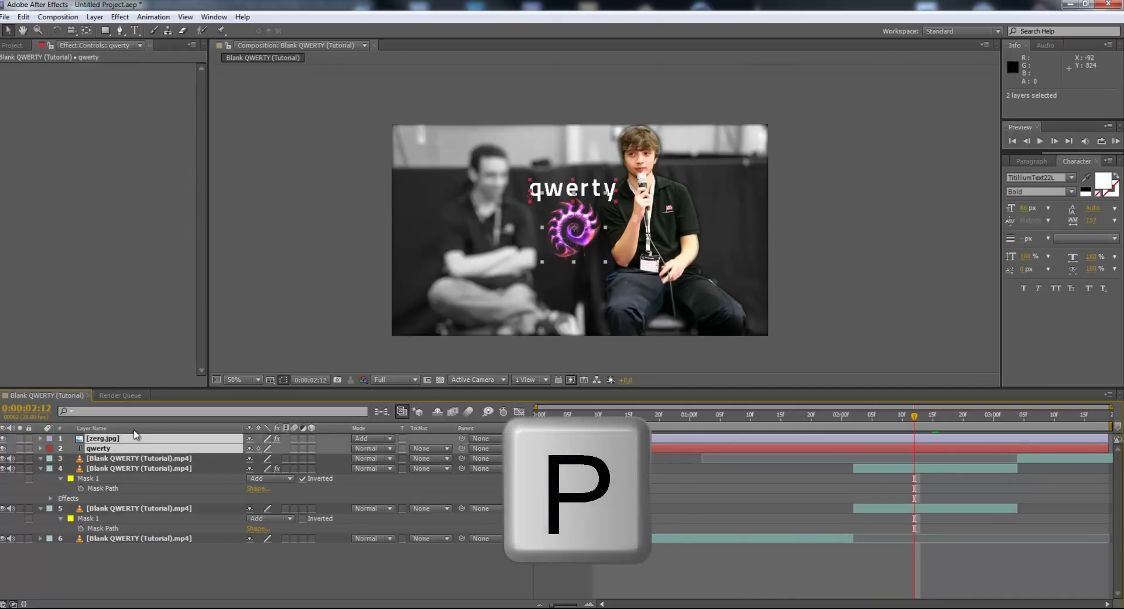
{"action": "key", "text": "p"}
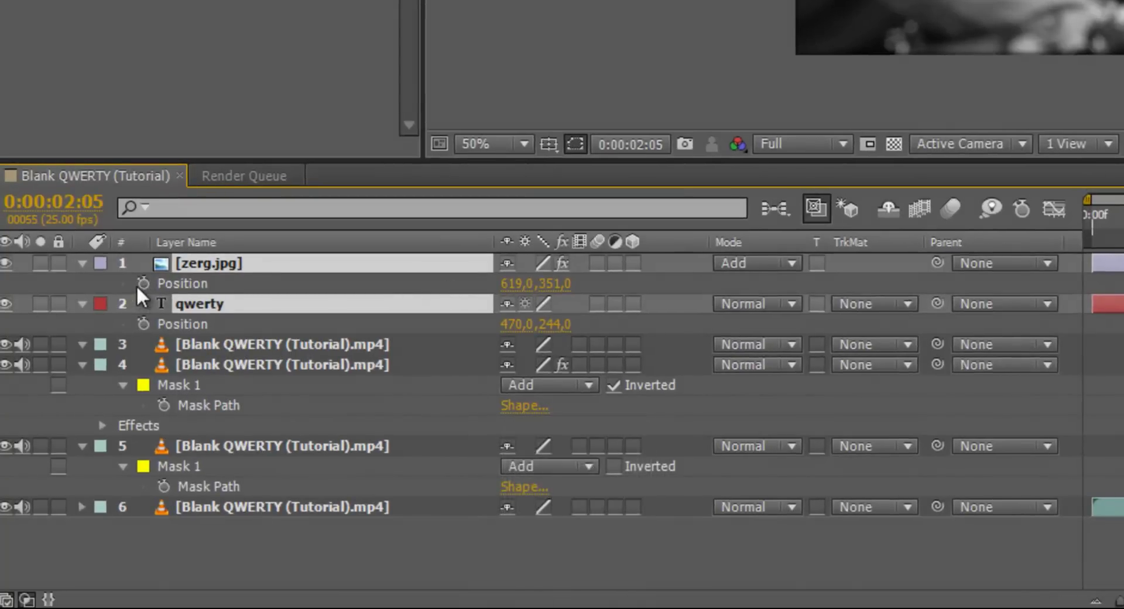
{"action": "left_click", "coordinate": [143, 283]}
{"action": "left_click", "coordinate": [143, 324]}
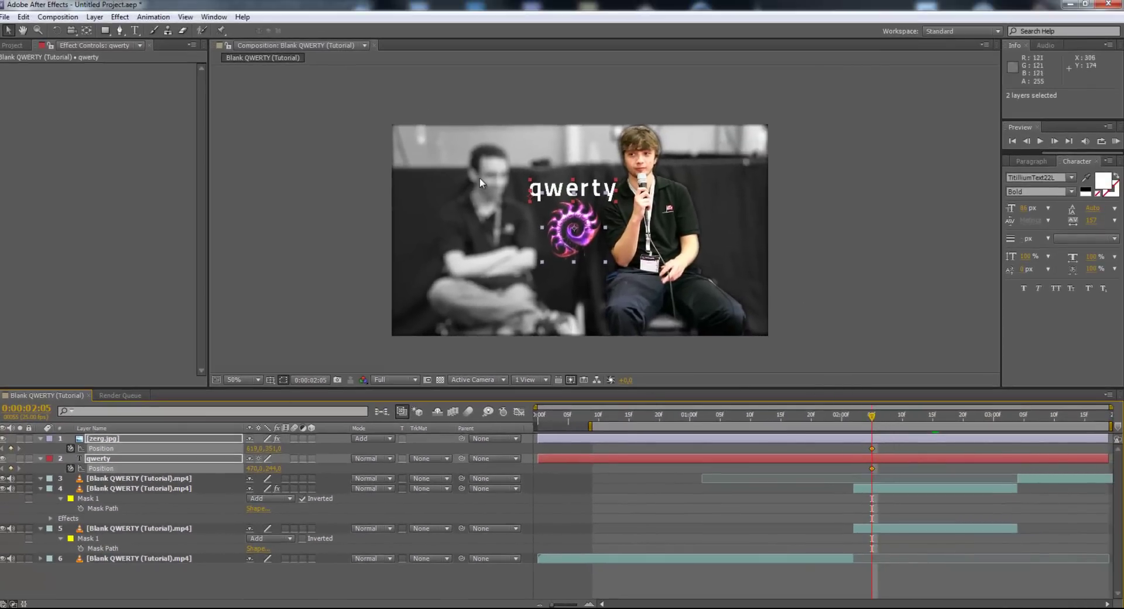
{"action": "left_click_drag", "start_coordinate": [248, 449], "coordinate": [380, 449]}
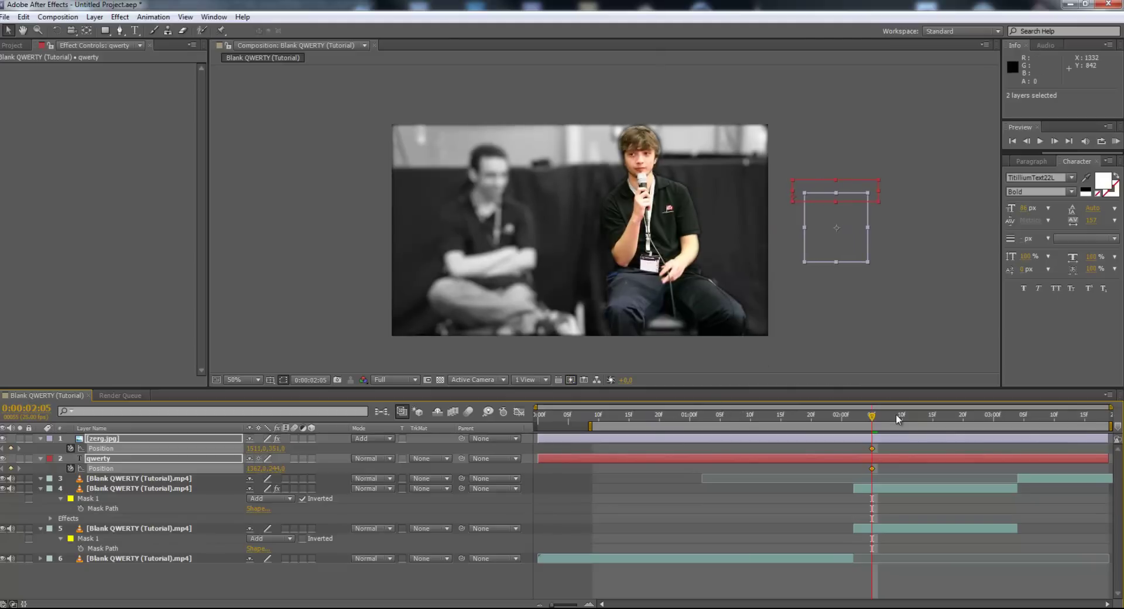
At 0:00:02:16, keyframe the logo at 620, 351 and the text at 471, 244, and scrub through the slide-in.
{"action": "left_click_drag", "start_coordinate": [903, 414], "coordinate": [927, 416]}
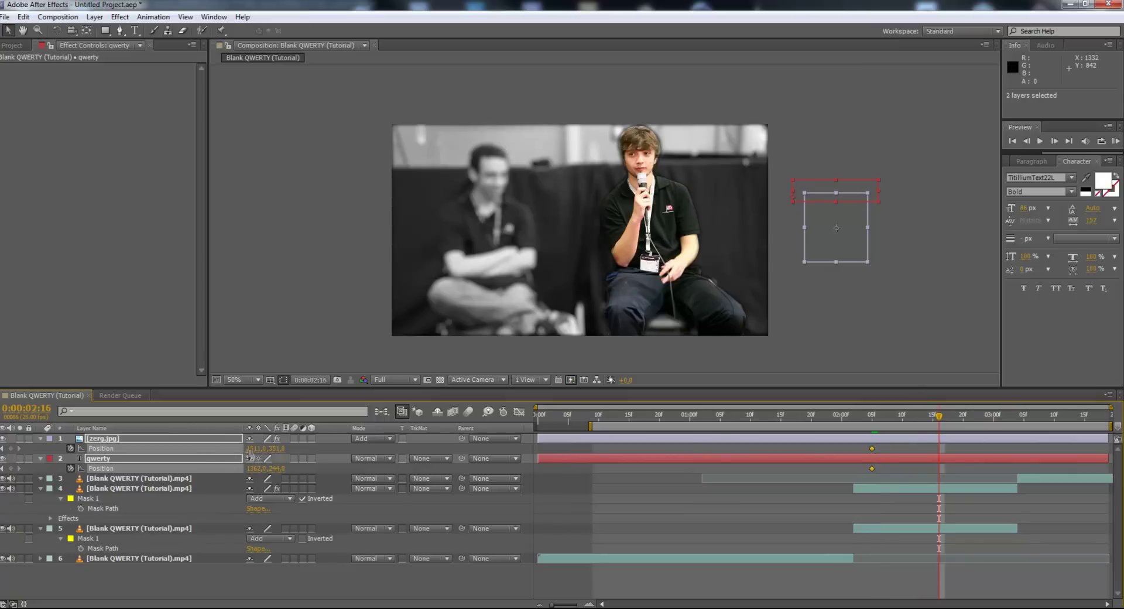
{"action": "key", "text": "ctrl+v"}
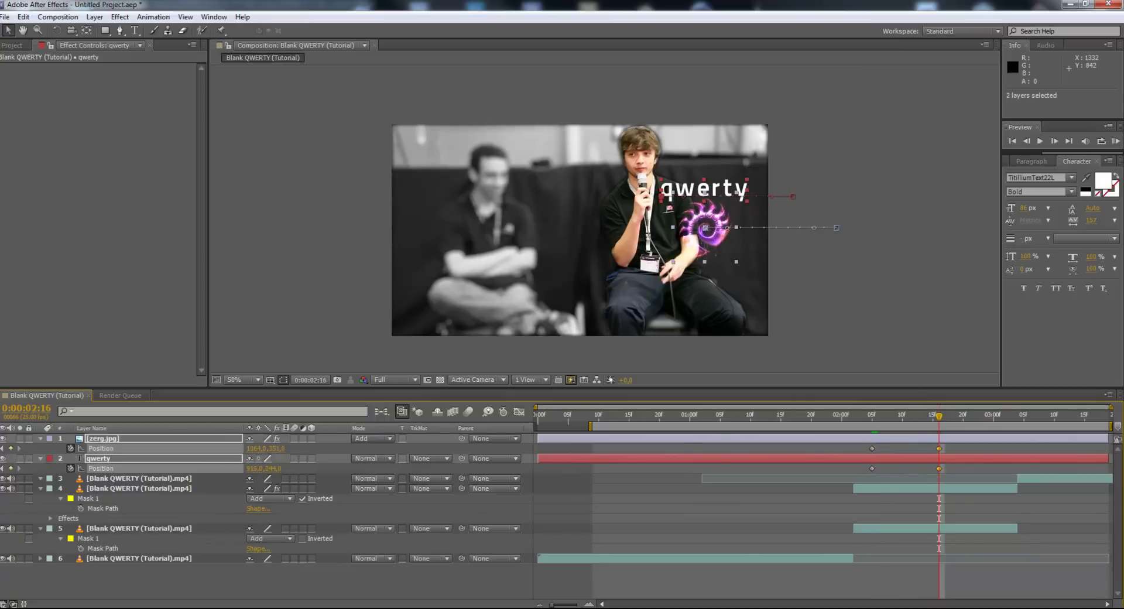
{"action": "left_click_drag", "start_coordinate": [258, 448], "coordinate": [715, 448]}
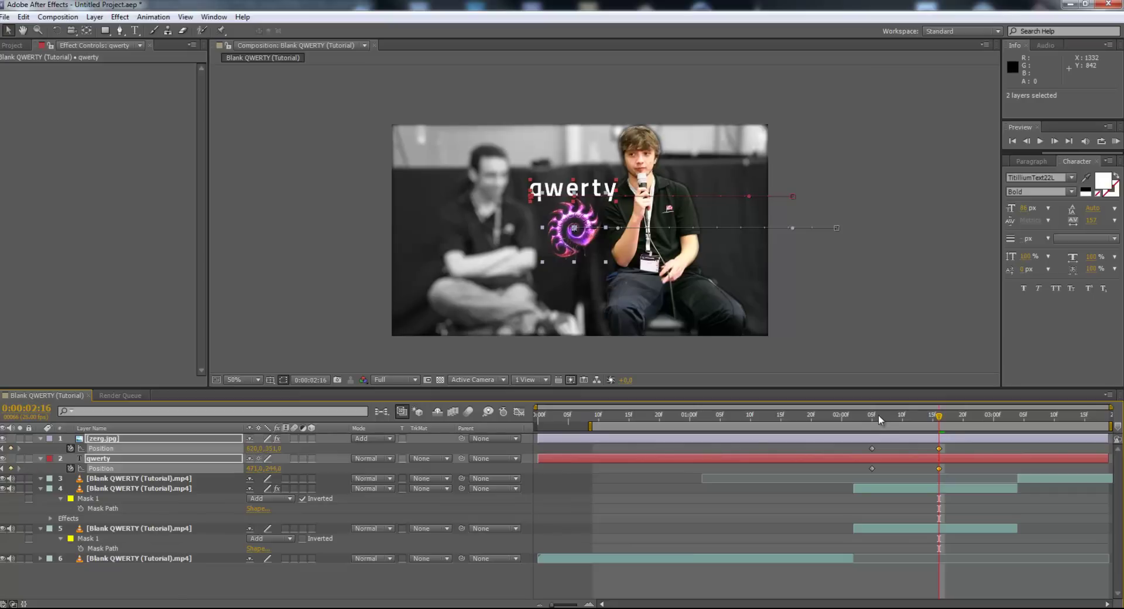
{"action": "left_click_drag", "start_coordinate": [878, 414], "coordinate": [910, 408]}
{"action": "left_click_drag", "start_coordinate": [920, 406], "coordinate": [939, 405]}
At 0:00:02:24, keyframe the Position of the logo and text so both slide out beyond the frame's left edge.
{"action": "left_click_drag", "start_coordinate": [968, 416], "coordinate": [987, 415]}
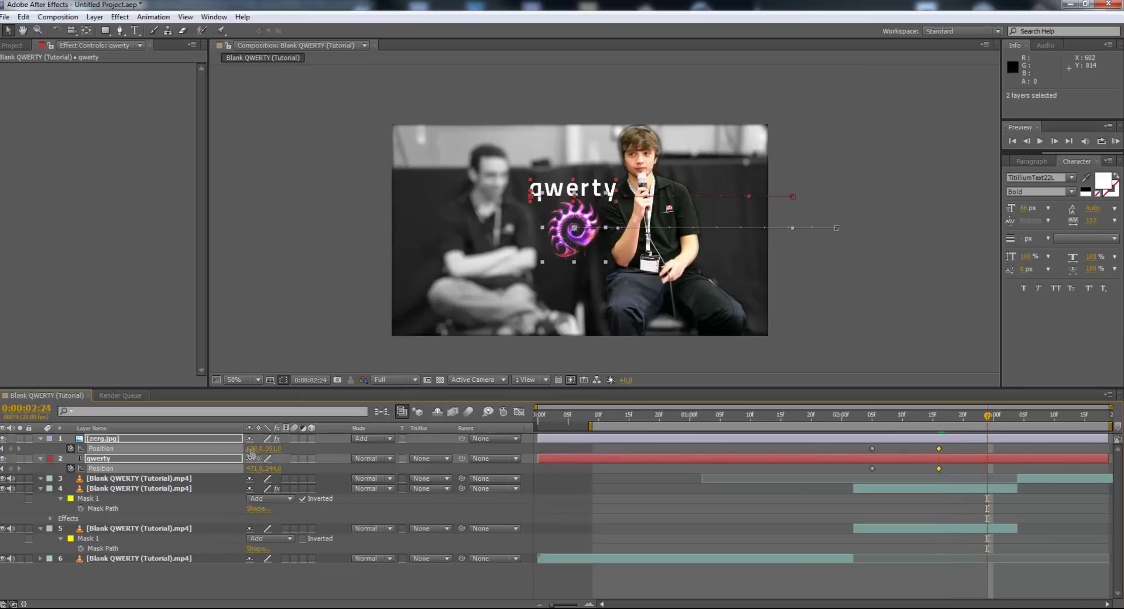
{"action": "left_click_drag", "start_coordinate": [255, 468], "coordinate": [174, 470]}
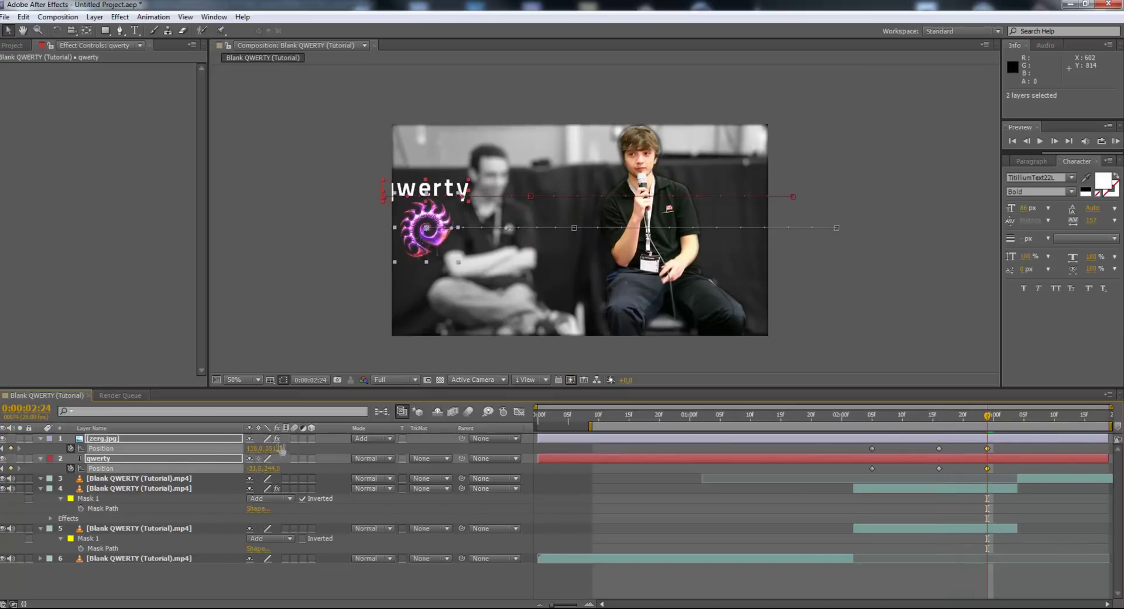
{"action": "left_click_drag", "start_coordinate": [258, 449], "coordinate": [32, 451]}
Enable motion blur on the zerg.jpg and qwerty layers and turn it on for the composition.
{"action": "left_click_drag", "start_coordinate": [873, 414], "coordinate": [908, 416]}
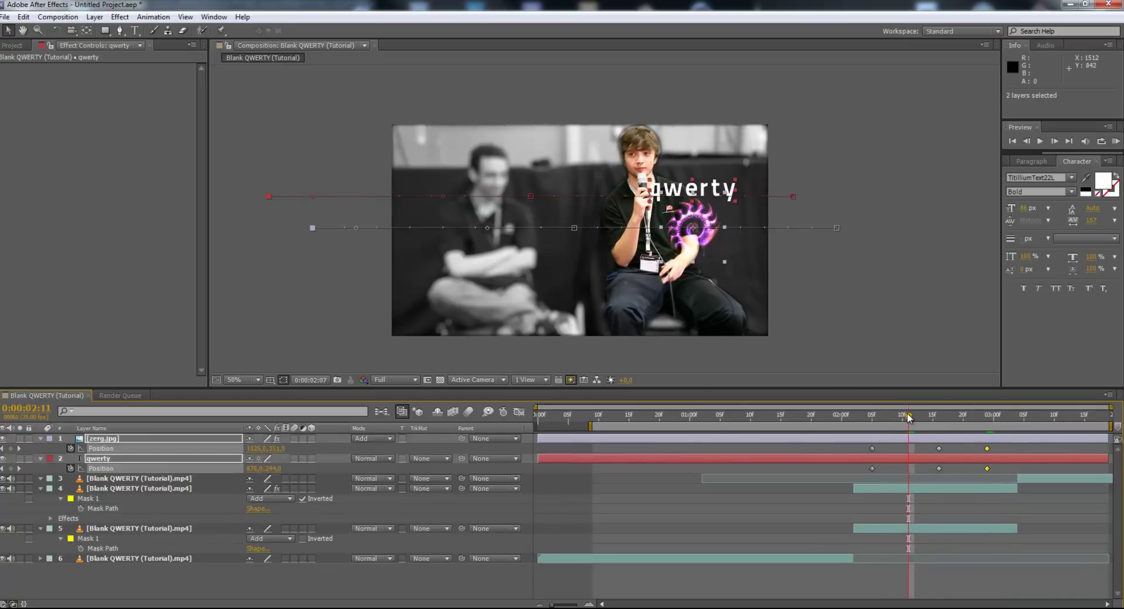
{"action": "left_click", "coordinate": [193, 441]}
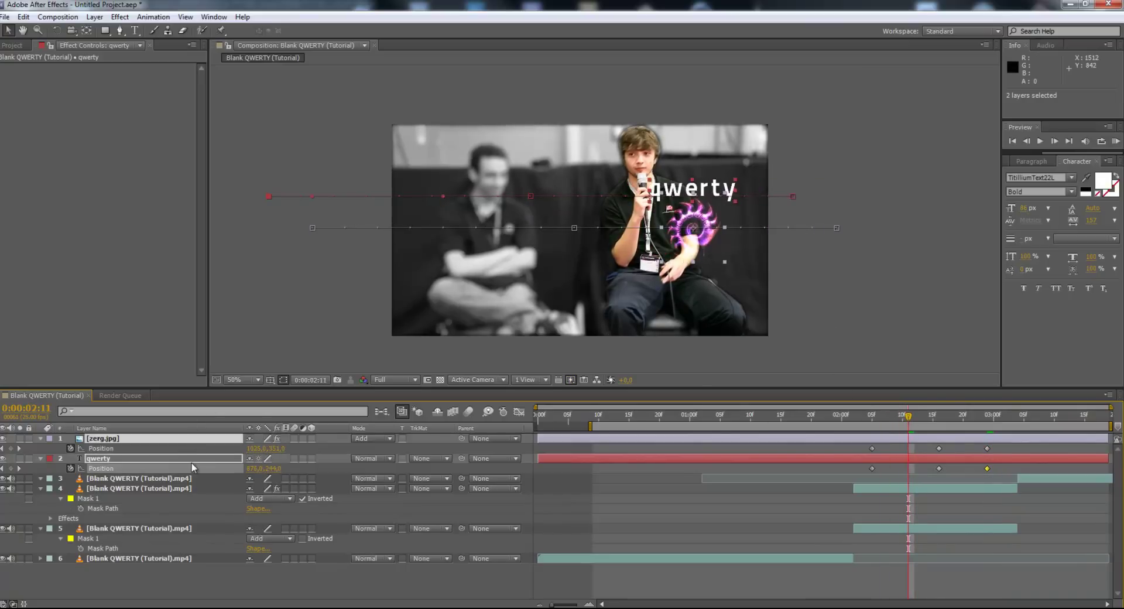
{"action": "left_click", "coordinate": [195, 461]}
{"action": "left_click", "coordinate": [247, 443]}
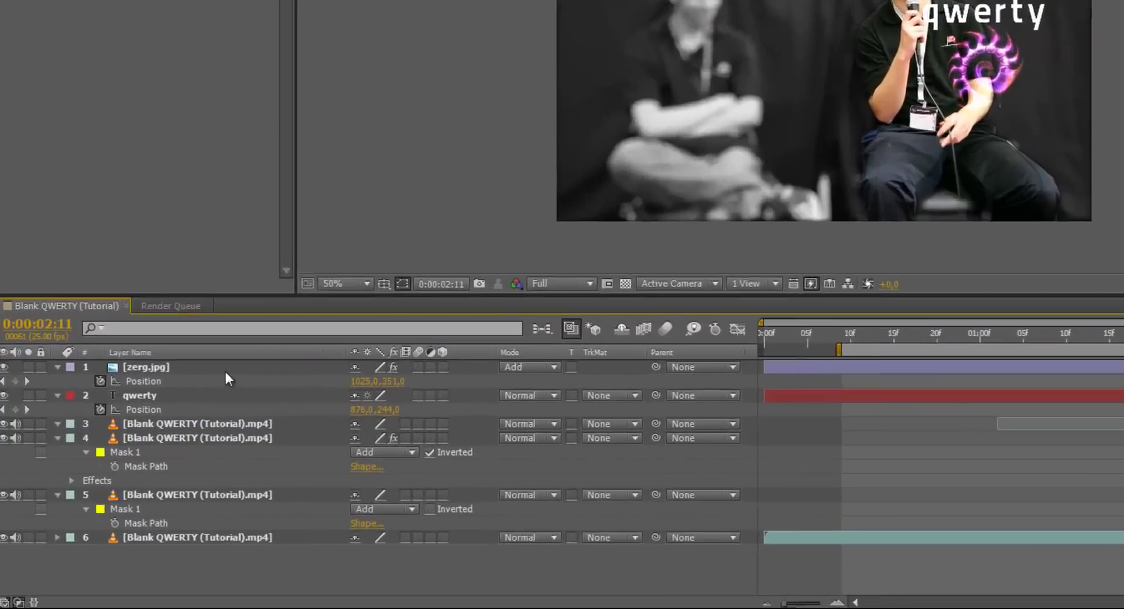
{"action": "left_click", "coordinate": [224, 369]}
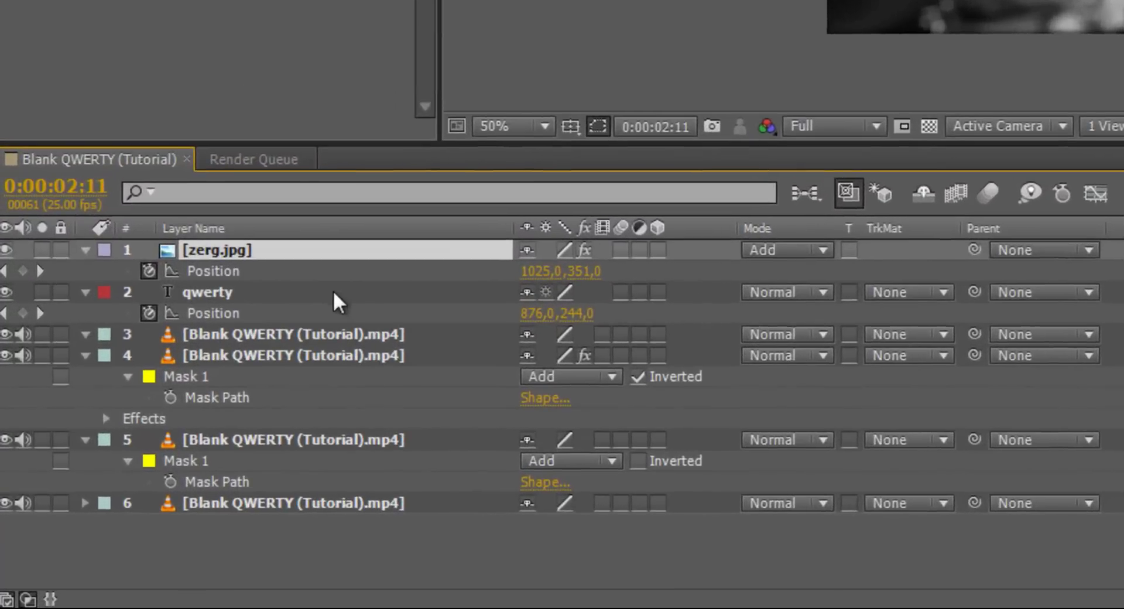
{"action": "left_click", "coordinate": [223, 394], "text": "ctrl"}
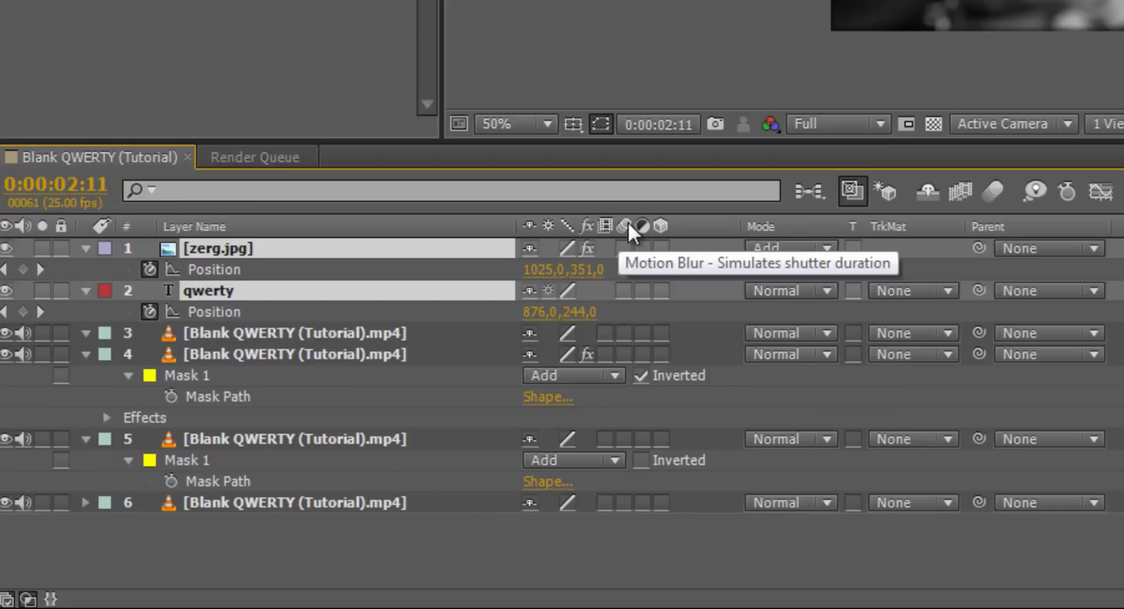
{"action": "left_click_drag", "start_coordinate": [624, 248], "coordinate": [623, 290]}
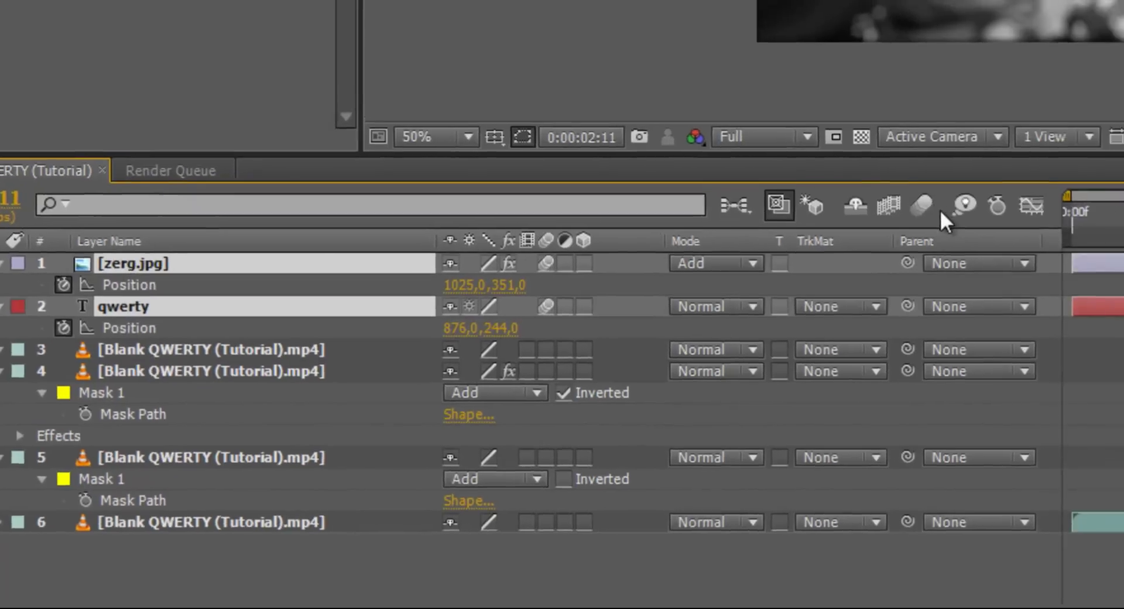
{"action": "left_click", "coordinate": [994, 191]}
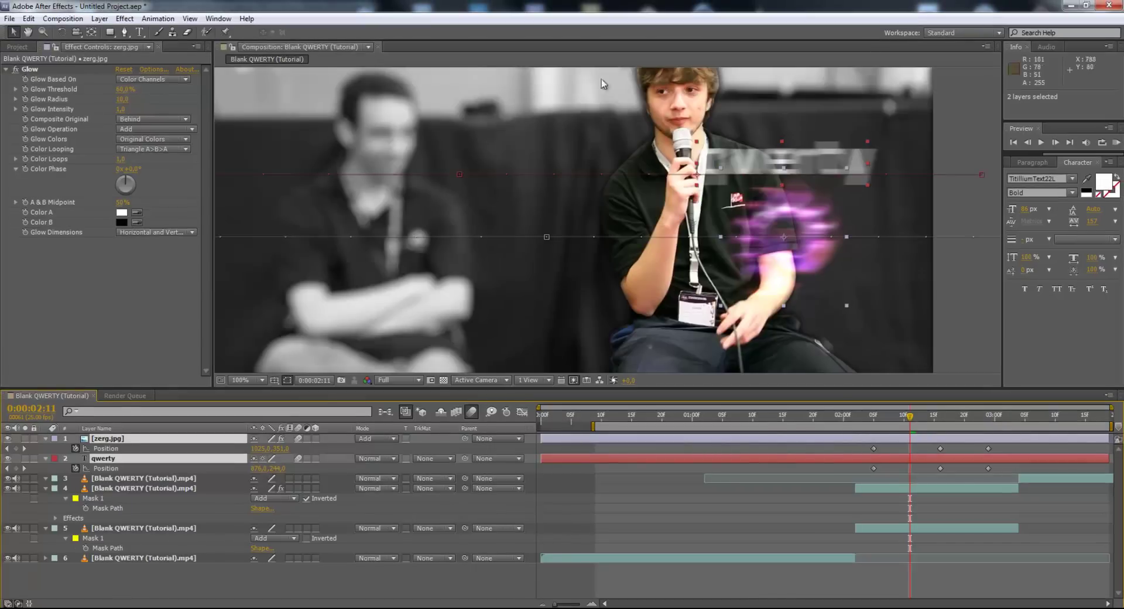
Inspect the motion blur on the sliding logo and text at 0:00:02:11 and 0:00:02:16, up close and in the full frame.
{"action": "key", "text": "comma"}
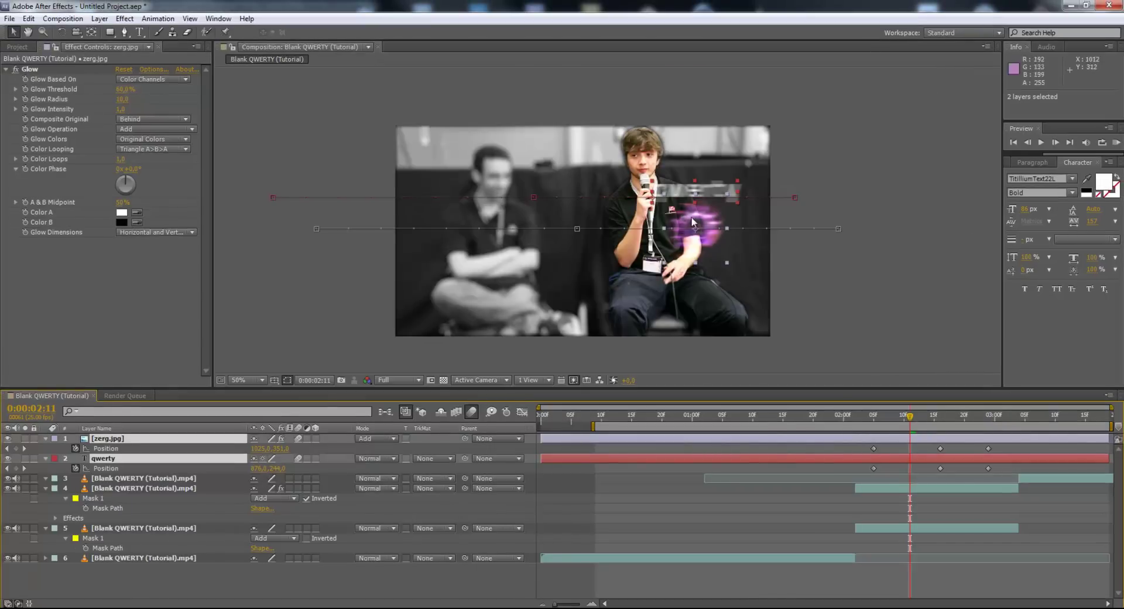
{"action": "key", "text": "period"}
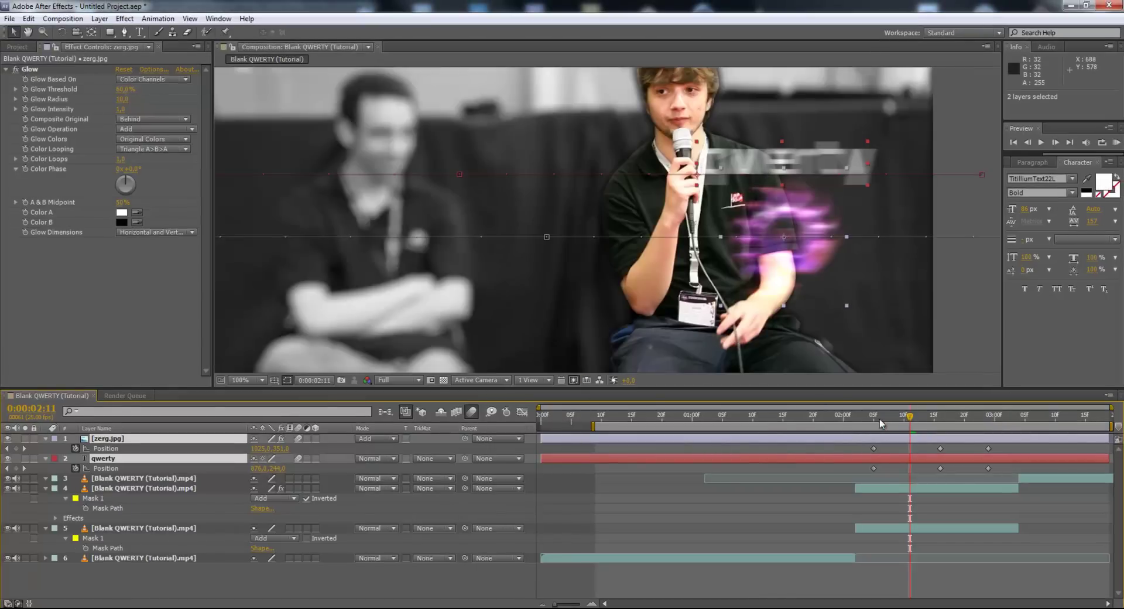
{"action": "key", "text": "space"}
{"action": "left_click_drag", "start_coordinate": [913, 416], "coordinate": [940, 406]}
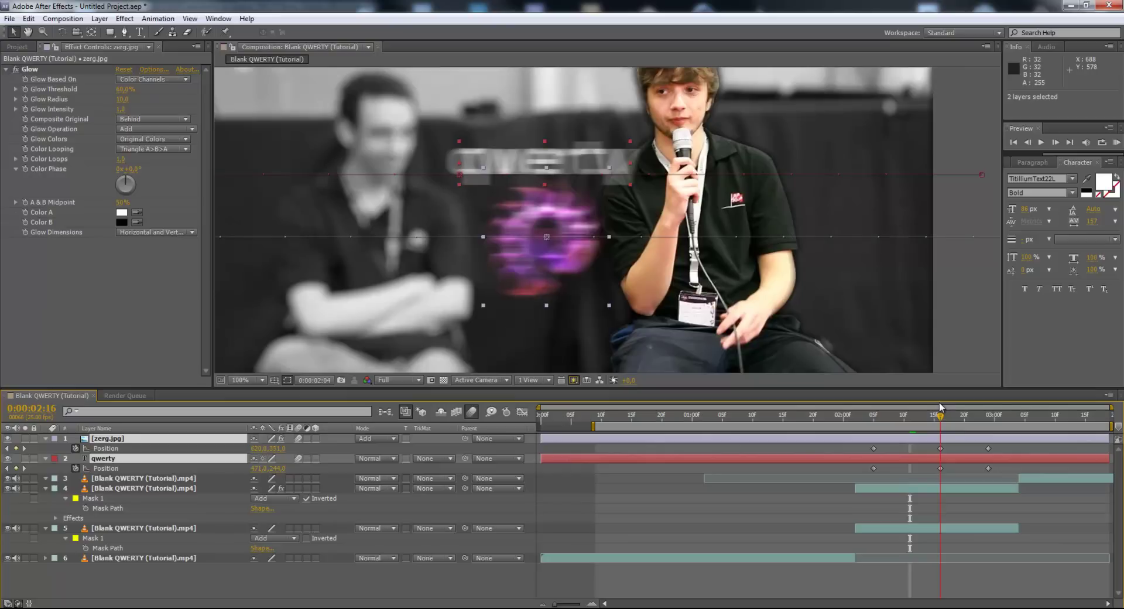
{"action": "key", "text": "comma"}
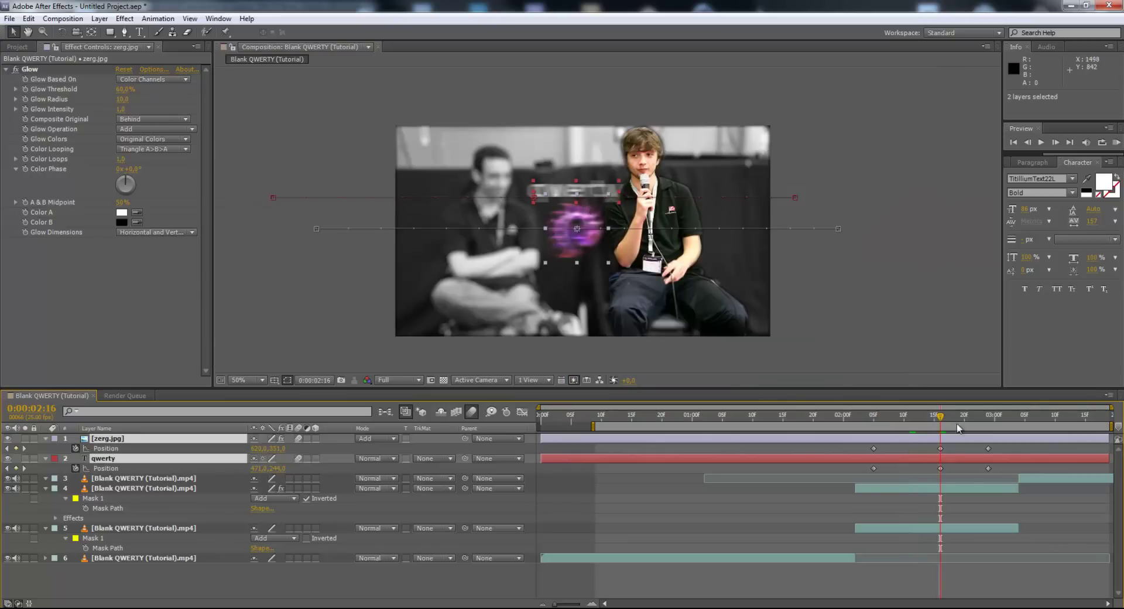
Move the middle Position keyframes of the logo and text to 0:00:02:12 and paste copies of them at 0:00:02:16.
{"action": "left_click_drag", "start_coordinate": [957, 471], "coordinate": [920, 457]}
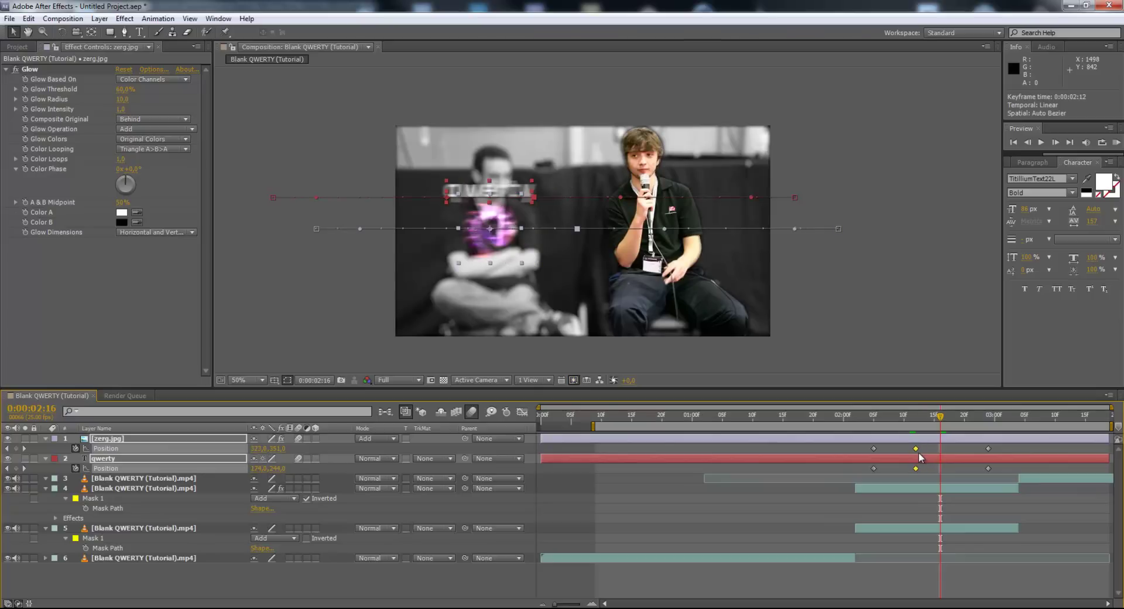
{"action": "key", "text": "ctrl+c"}
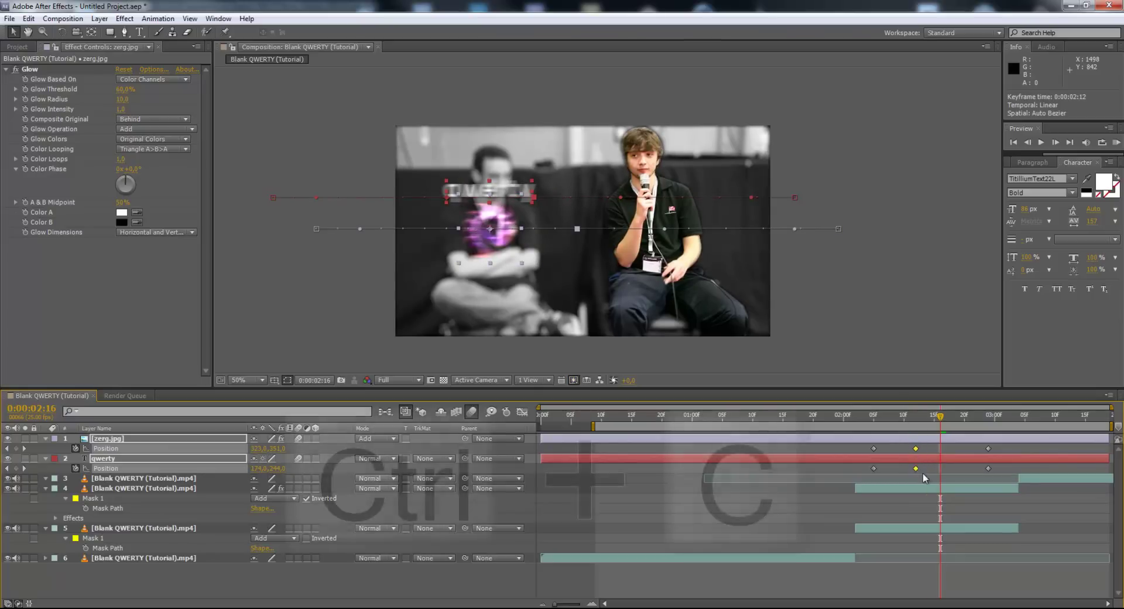
{"action": "left_click_drag", "start_coordinate": [924, 469], "coordinate": [905, 445]}
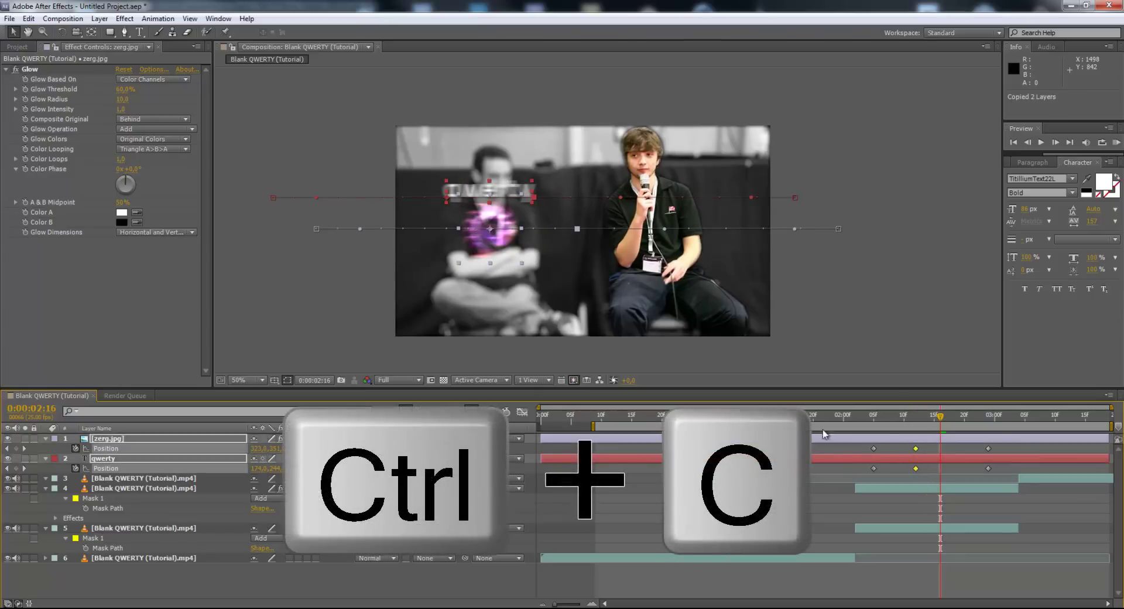
{"action": "left_click", "coordinate": [28, 18]}
{"action": "left_click", "coordinate": [42, 112]}
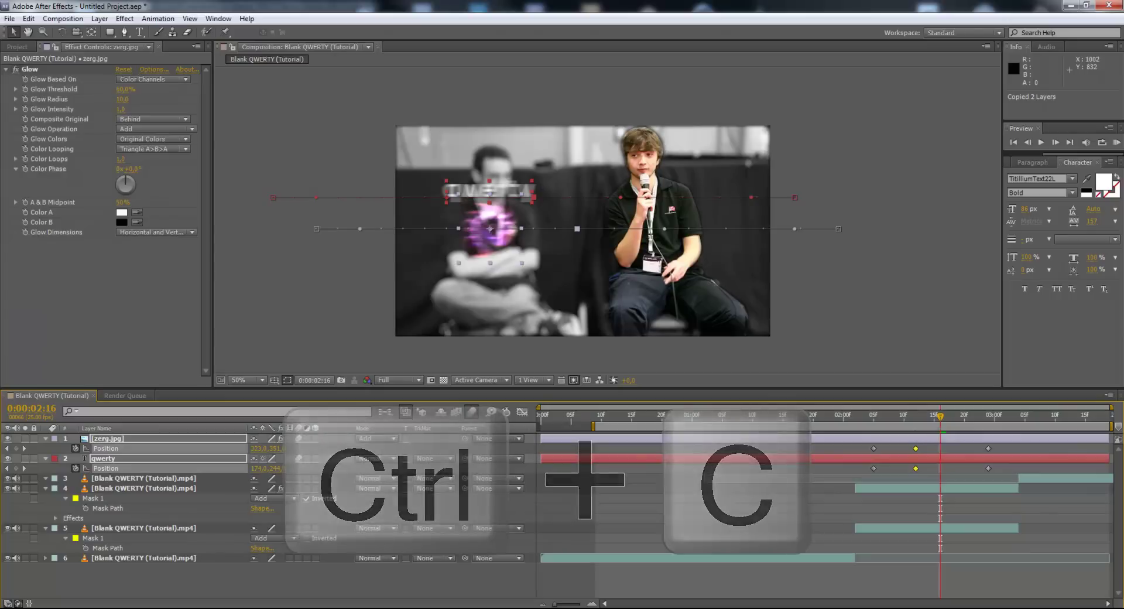
{"action": "left_click", "coordinate": [915, 415]}
{"action": "left_click_drag", "start_coordinate": [916, 417], "coordinate": [938, 413]}
{"action": "key", "text": "ctrl+v"}
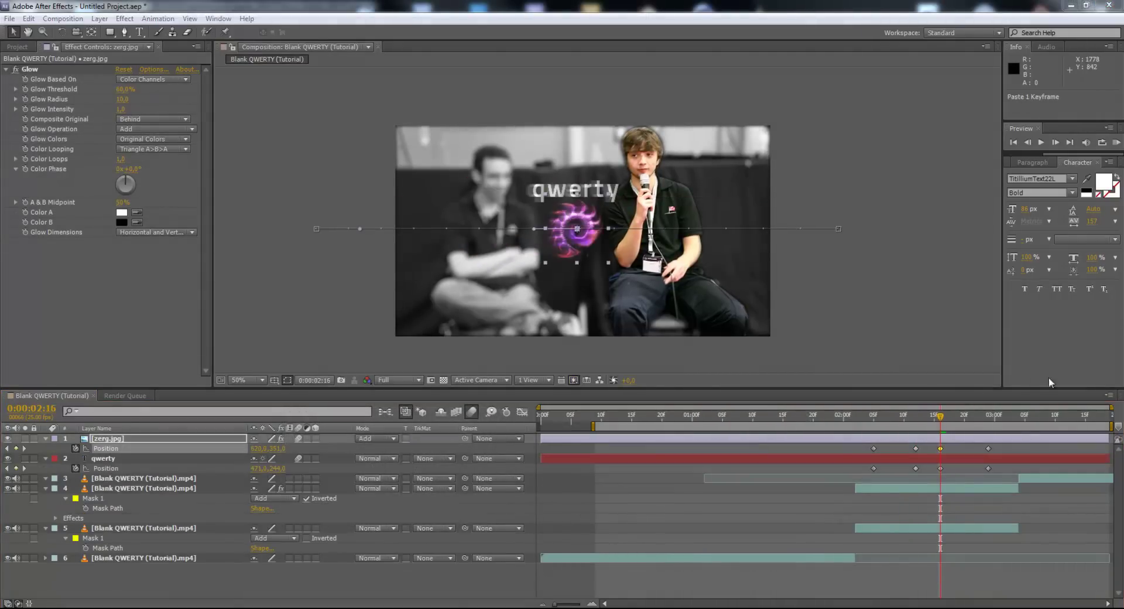
RAM preview the animation with the work area starting at 0:00:01:15, and pull the work area start back to about 0:00:00:15.
{"action": "mouse_move", "coordinate": [914, 417]}
{"action": "left_mouse_down"}
{"action": "mouse_move", "coordinate": [935, 417]}
{"action": "mouse_move", "coordinate": [898, 417]}
{"action": "mouse_move", "coordinate": [920, 417]}
{"action": "left_mouse_up"}
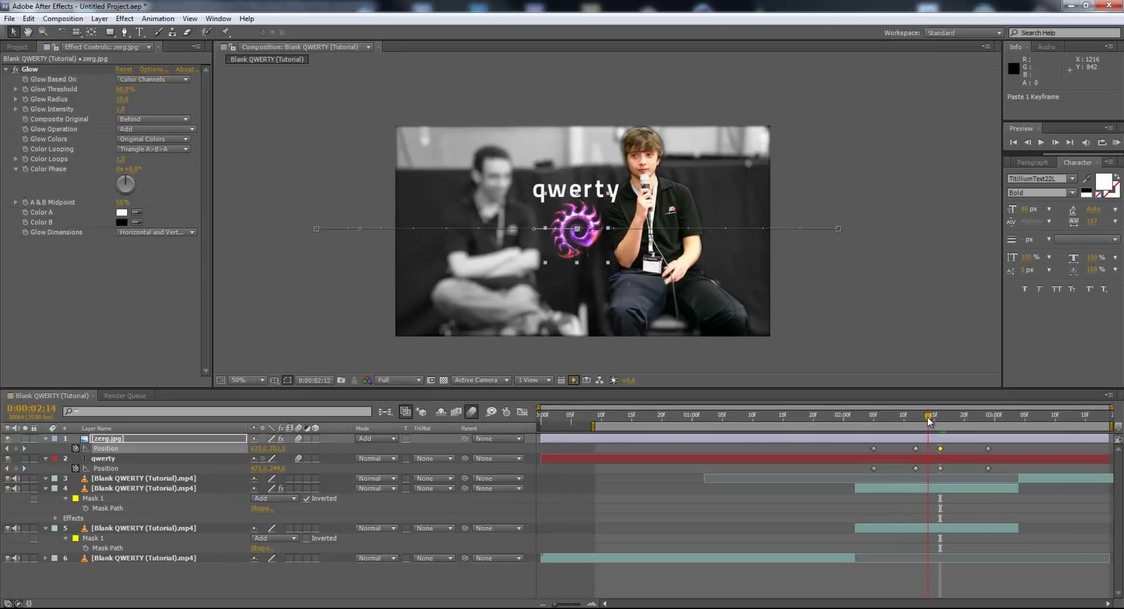
{"action": "left_click_drag", "start_coordinate": [929, 417], "coordinate": [825, 416]}
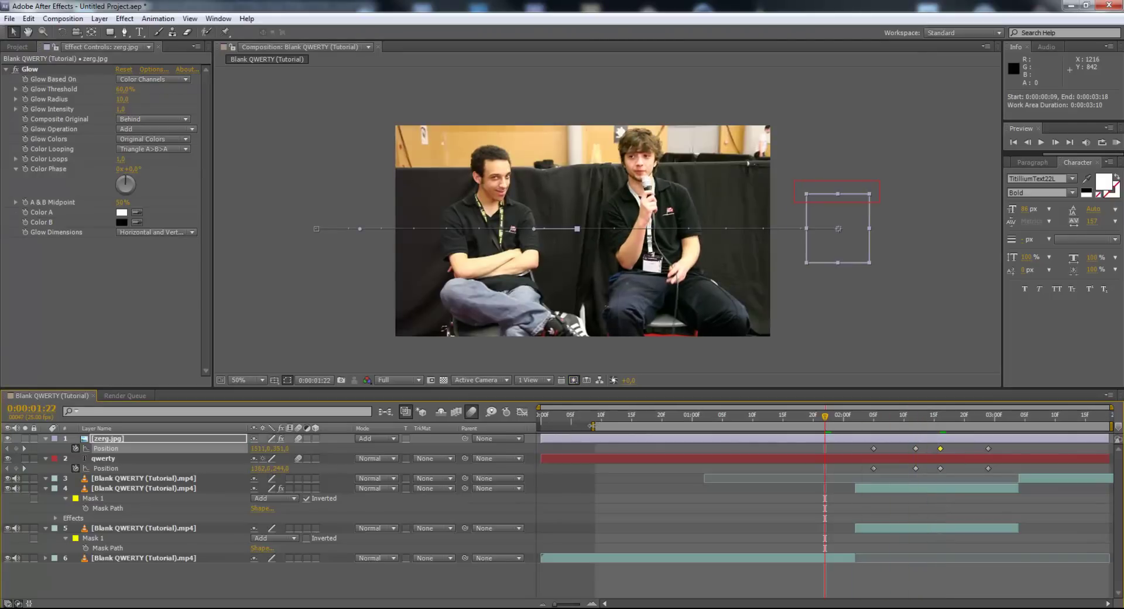
{"action": "left_click_drag", "start_coordinate": [591, 425], "coordinate": [782, 423]}
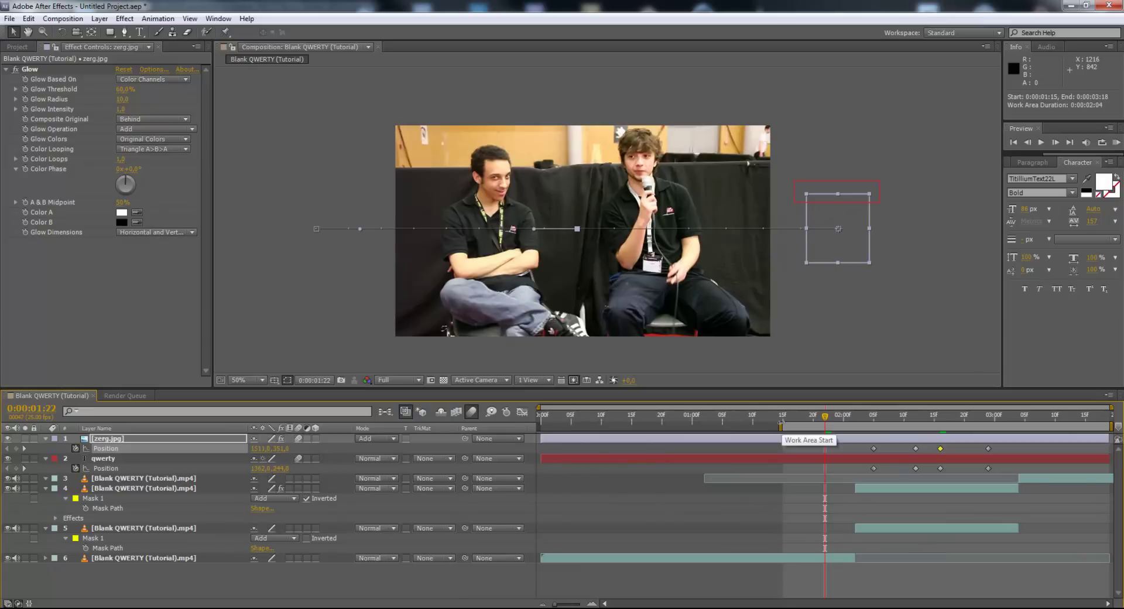
{"action": "key", "text": "KP_0"}
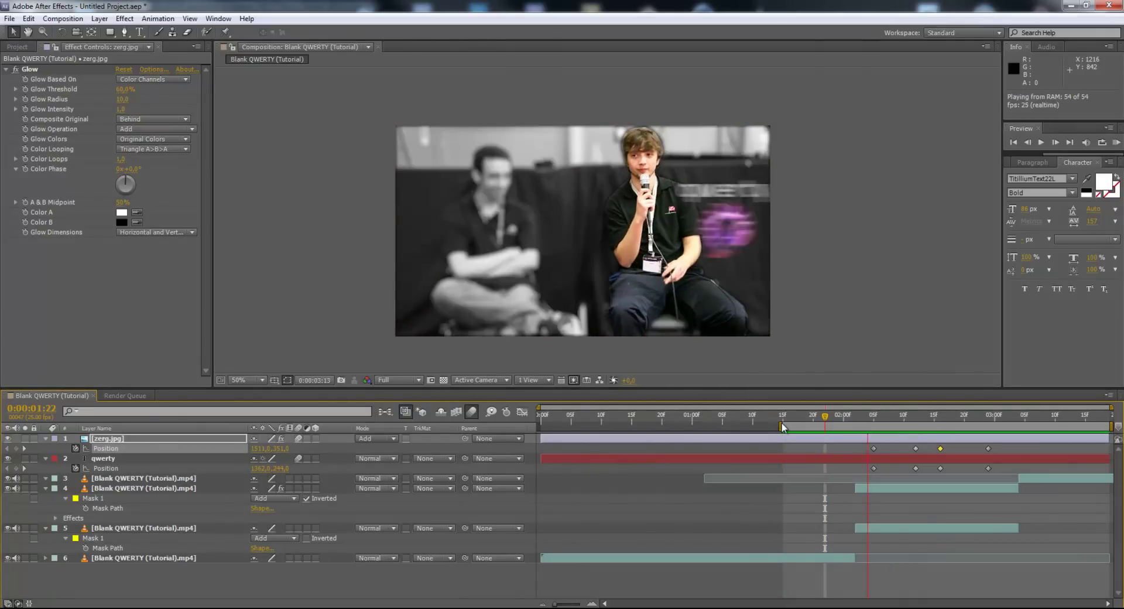
{"action": "key", "text": "space"}
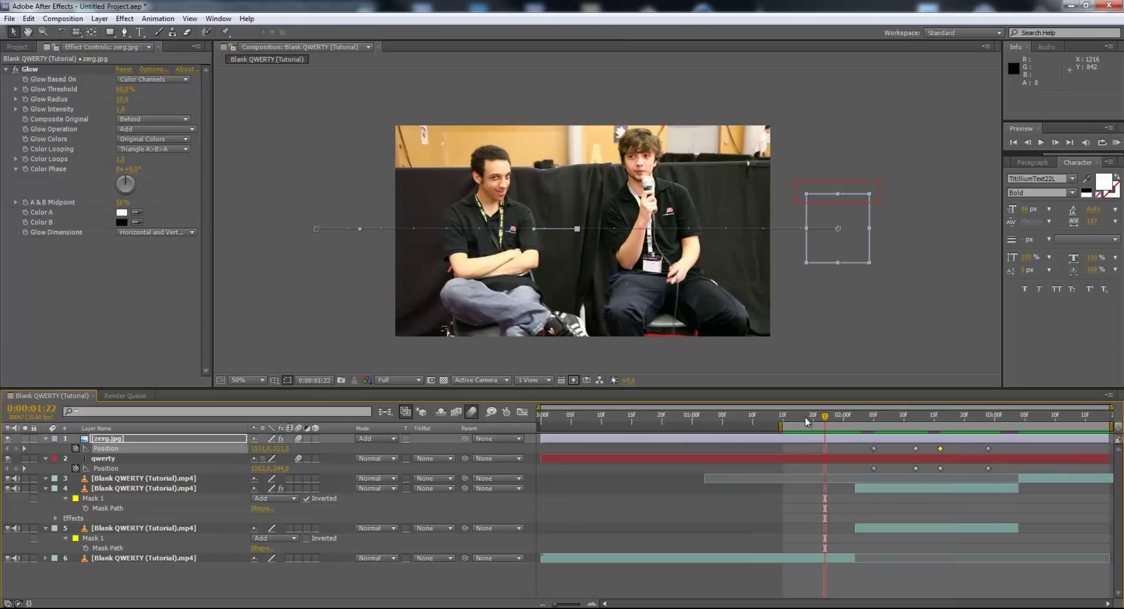
{"action": "left_click_drag", "start_coordinate": [780, 426], "coordinate": [631, 427]}
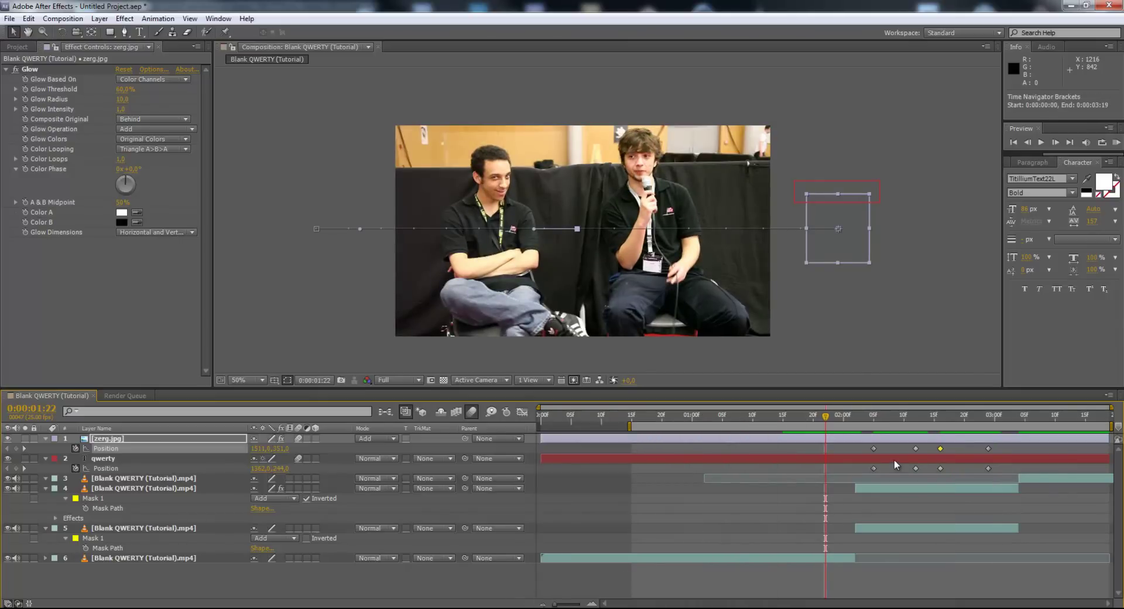
Delay both layers' last Position keyframes to 0:00:03:03 and the pasted hold keyframes before them to 0:00:02:24.
{"action": "left_click", "coordinate": [940, 468]}
{"action": "left_click", "coordinate": [939, 448], "text": "shift"}
{"action": "left_click_drag", "start_coordinate": [939, 449], "coordinate": [962, 458]}
{"action": "left_click", "coordinate": [988, 468]}
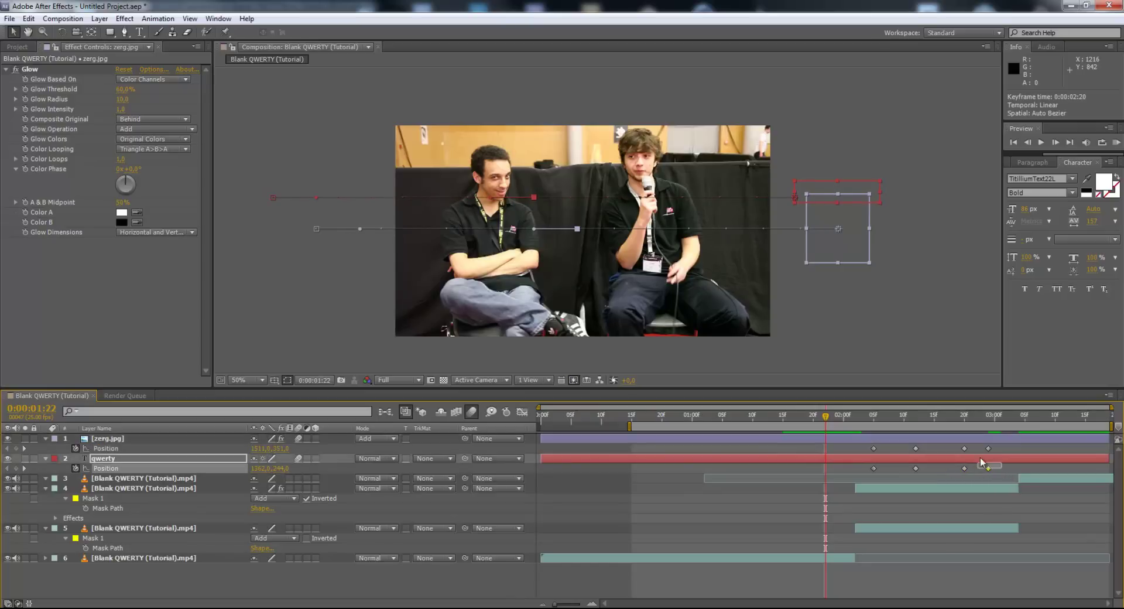
{"action": "left_click", "coordinate": [988, 448], "text": "shift"}
{"action": "left_click", "coordinate": [964, 448]}
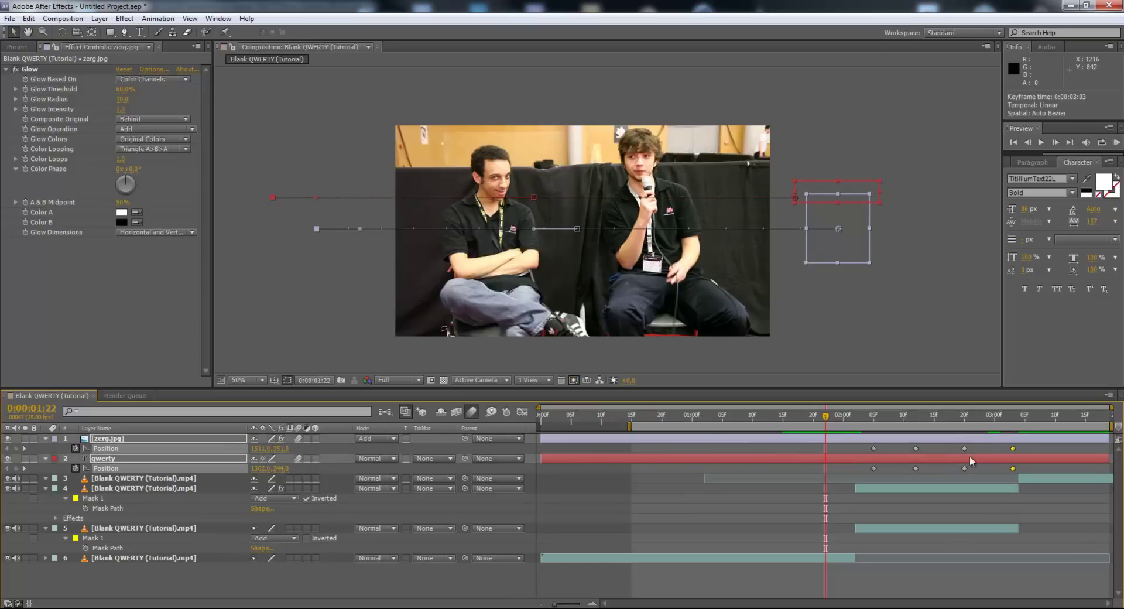
{"action": "left_click", "coordinate": [964, 469], "text": "shift"}
{"action": "left_click_drag", "start_coordinate": [964, 469], "coordinate": [988, 468]}
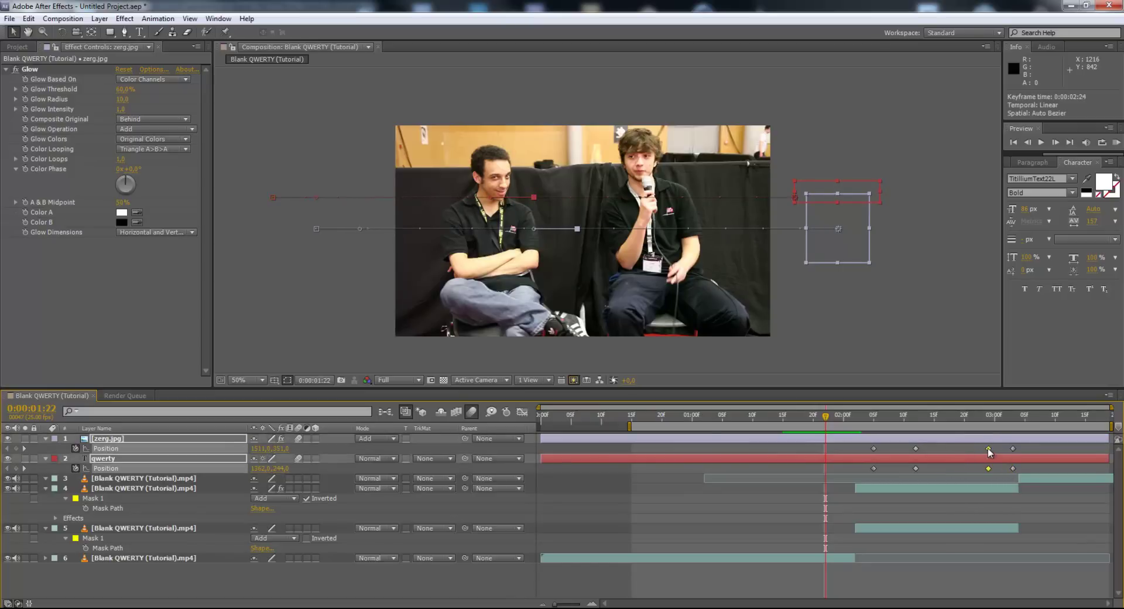
Move both layers' second Position keyframes earlier, to about 0:00:02:09, and check the held logo and text at 0:00:02:15.
{"action": "left_click", "coordinate": [915, 468]}
{"action": "left_click", "coordinate": [916, 448], "text": "shift"}
{"action": "left_click_drag", "start_coordinate": [915, 449], "coordinate": [898, 450]}
{"action": "key", "text": "space"}
{"action": "key", "text": "space"}
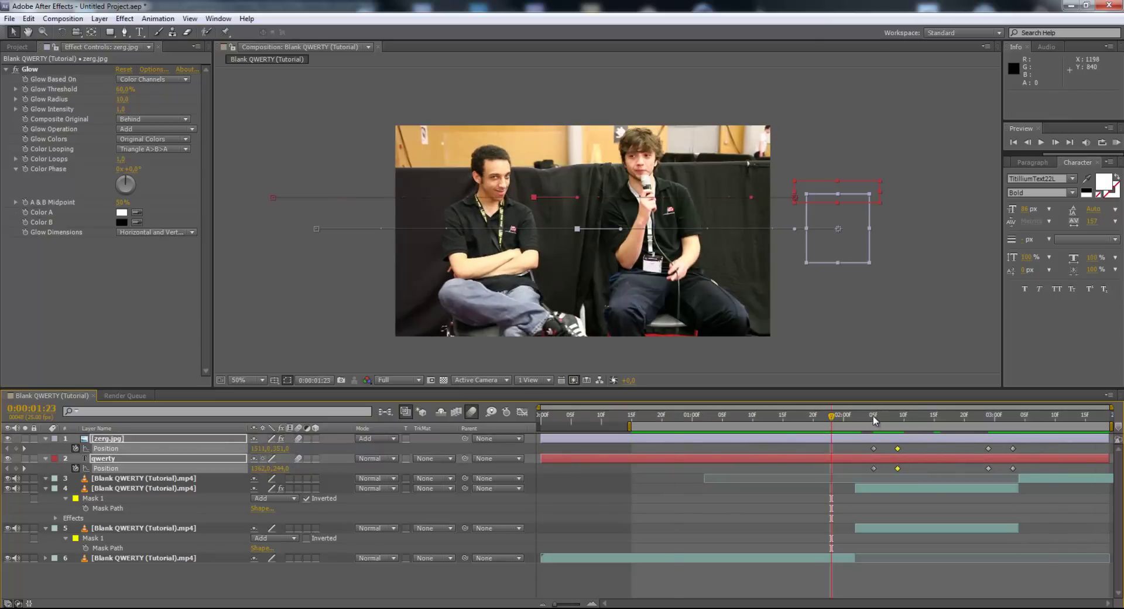
{"action": "left_click", "coordinate": [934, 416]}
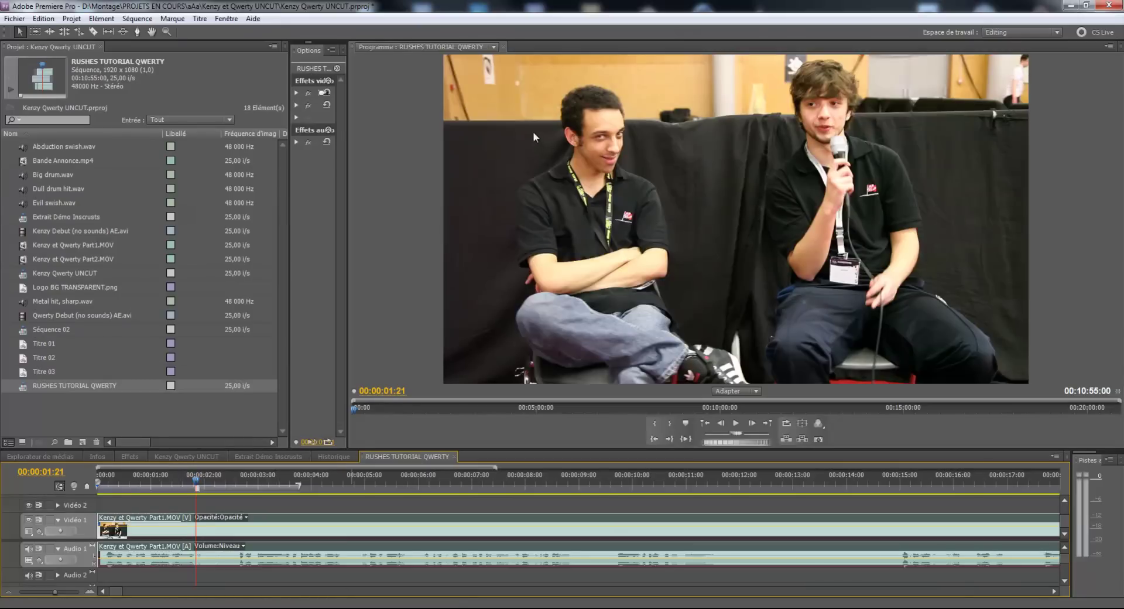
Look at the Extrait Démo Inscrusts sequence in Premiere Pro, return to After Effects and scrub to 0:00:02:14.
{"action": "left_click", "coordinate": [88, 409]}
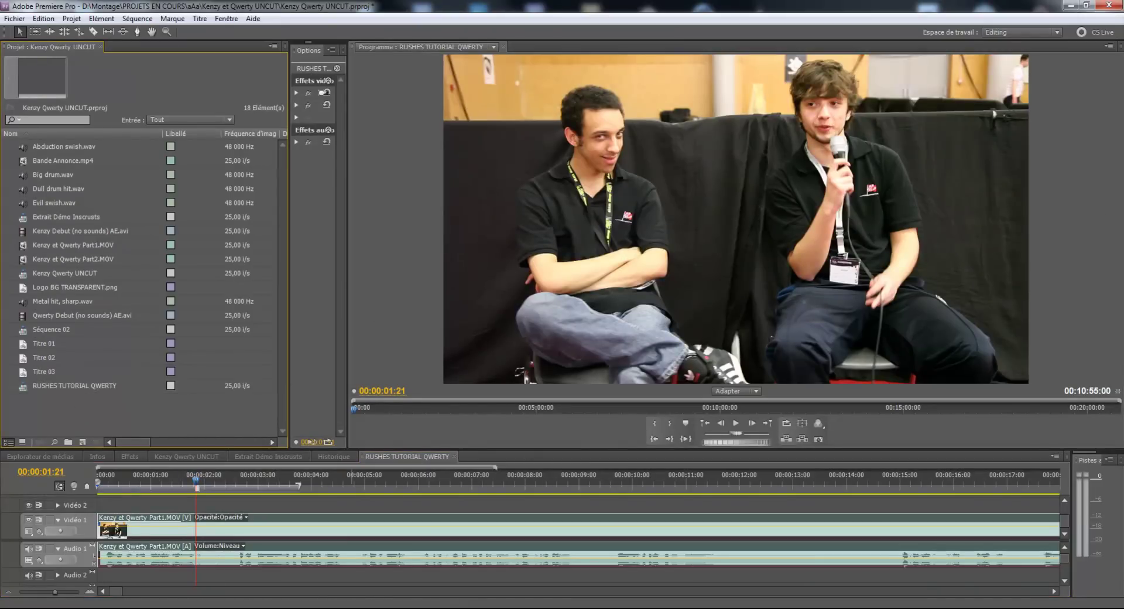
{"action": "left_click", "coordinate": [287, 456]}
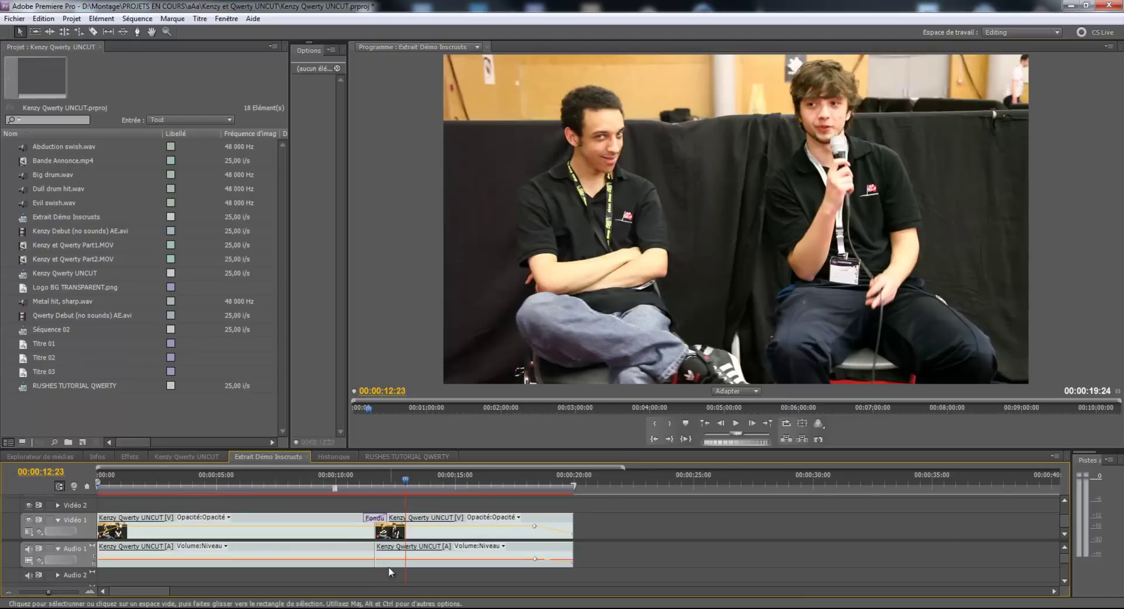
{"action": "key", "text": "alt+Tab"}
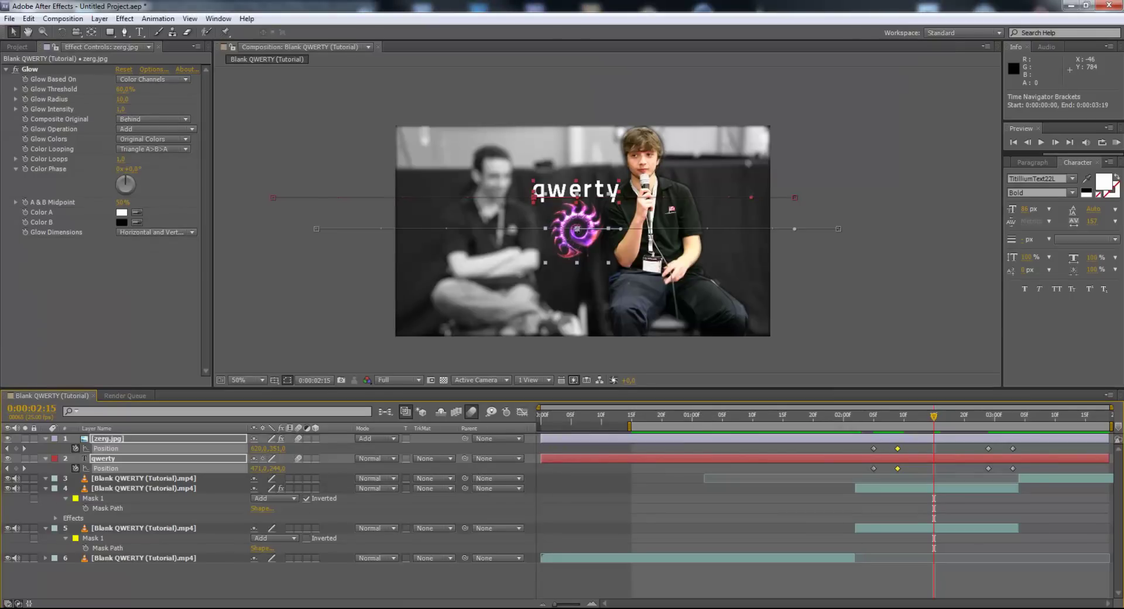
{"action": "left_click_drag", "start_coordinate": [834, 417], "coordinate": [909, 412]}
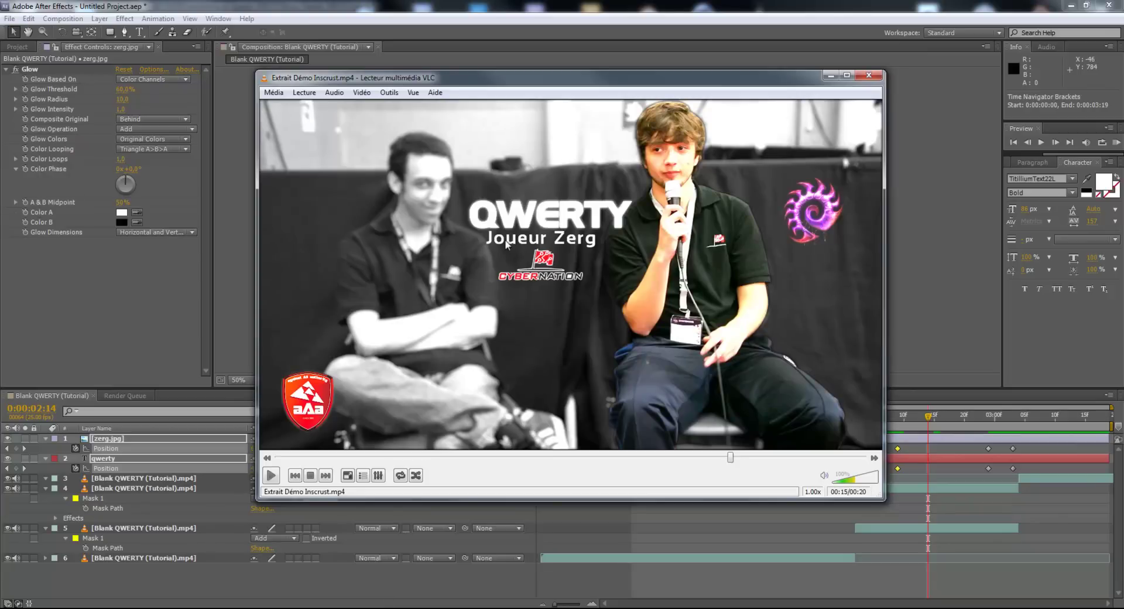
Play Extrait Démo Inscrust.mp4 from the start in VLC to review the finished intros, pause it, and minimize the open windows.
{"action": "left_click", "coordinate": [271, 480]}
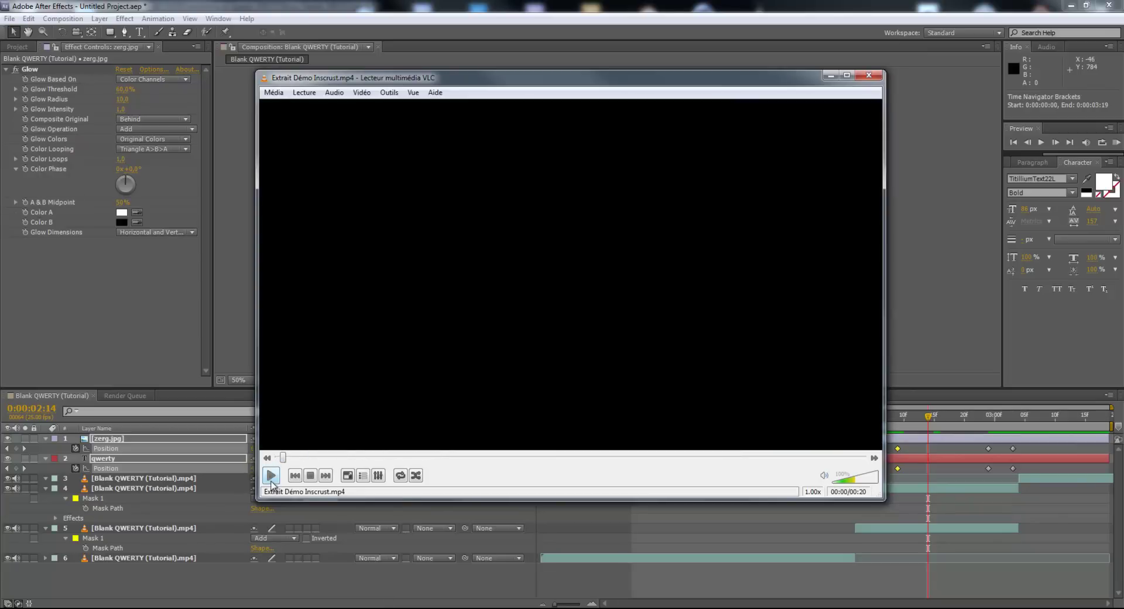
{"action": "left_click", "coordinate": [271, 476]}
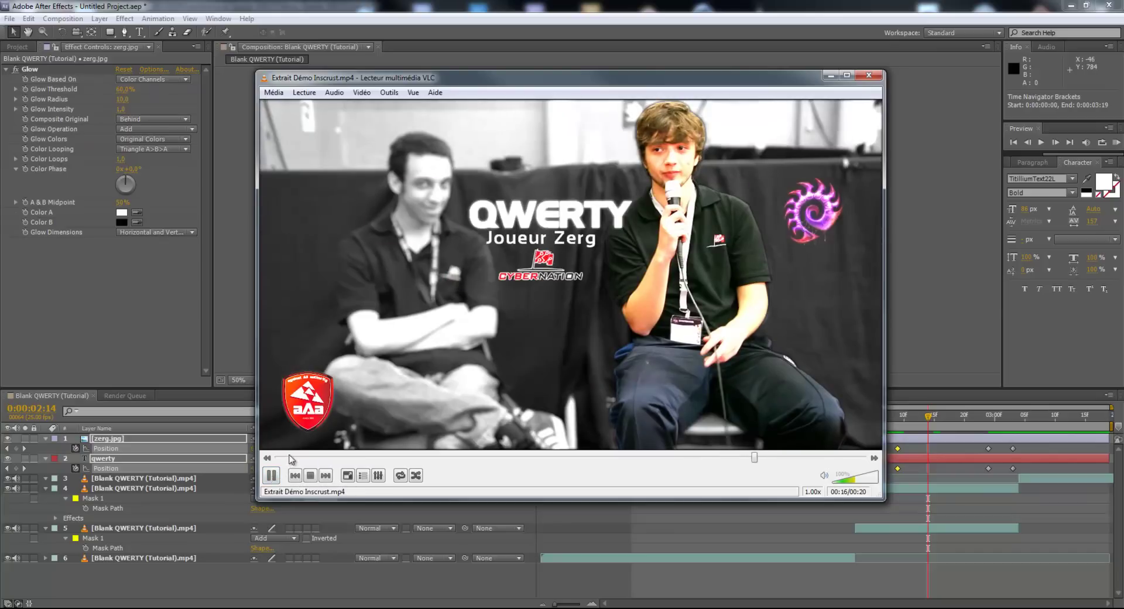
{"action": "left_click", "coordinate": [271, 475]}
{"action": "left_click", "coordinate": [280, 458]}
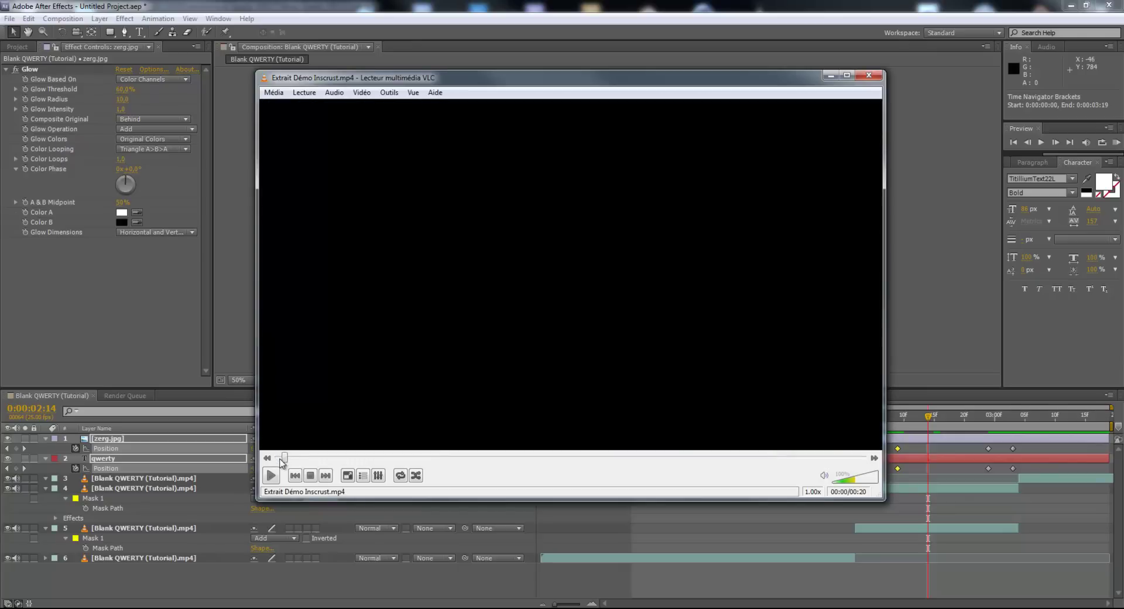
{"action": "left_click", "coordinate": [268, 480]}
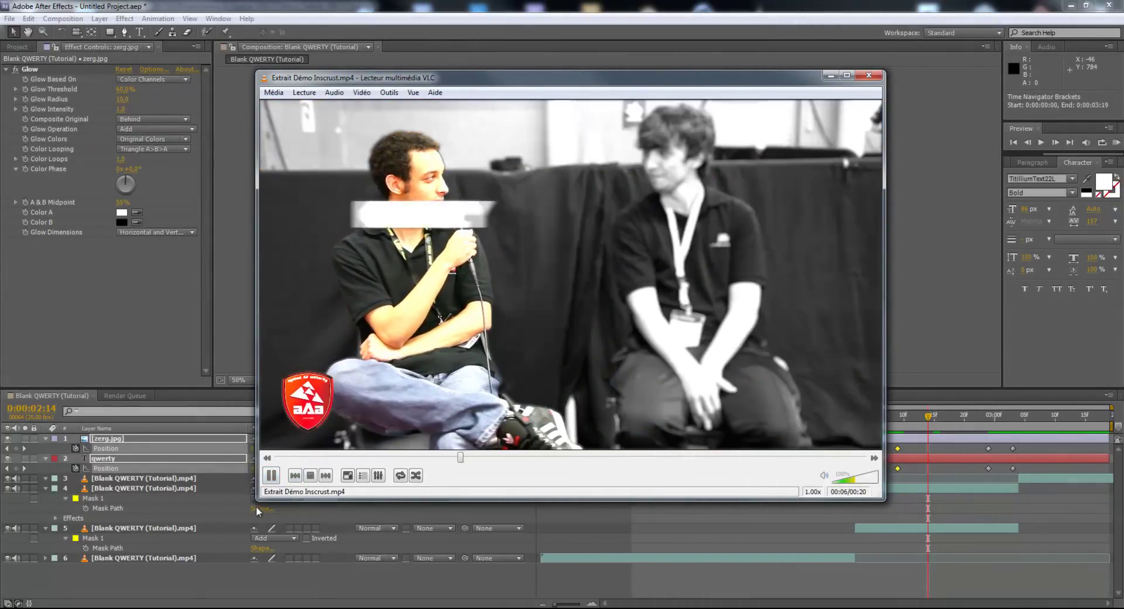
{"action": "left_click", "coordinate": [272, 475]}
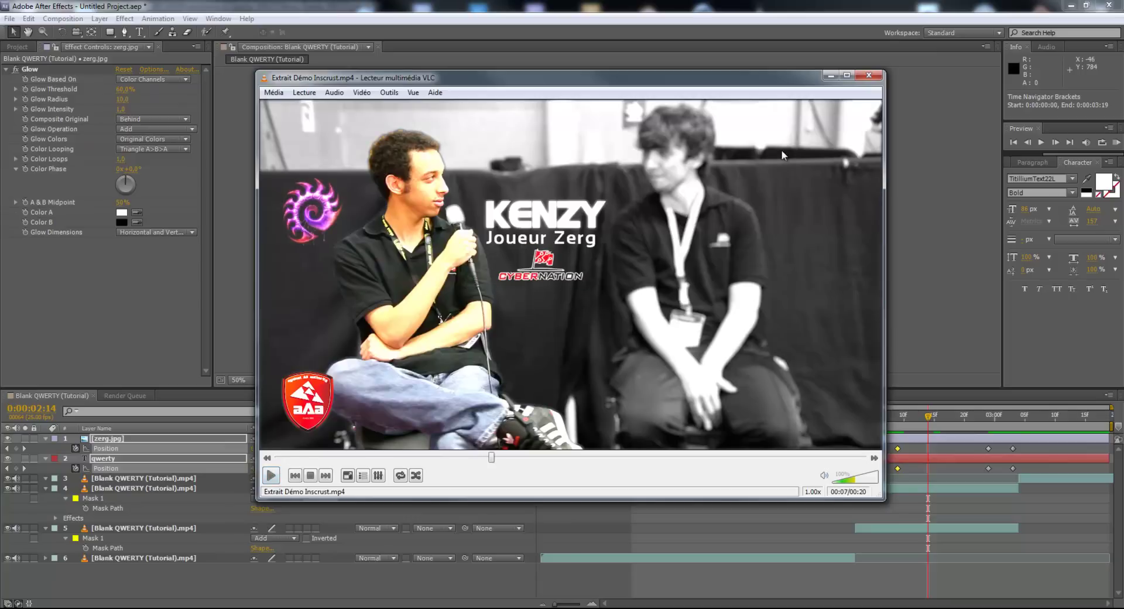
{"action": "left_click", "coordinate": [830, 75]}
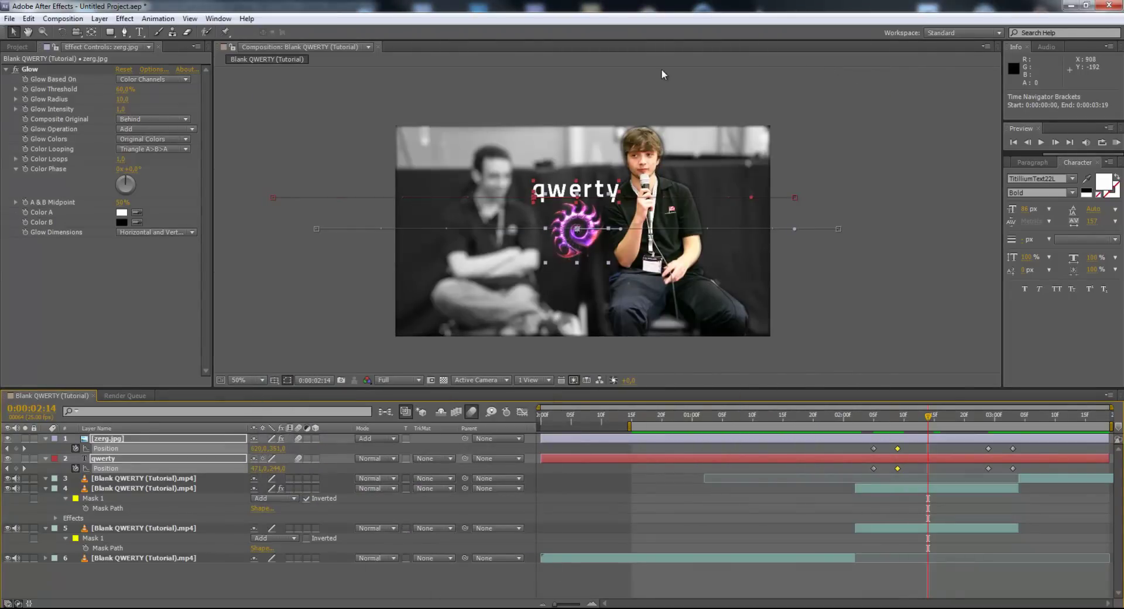
{"action": "left_click", "coordinate": [1071, 7]}
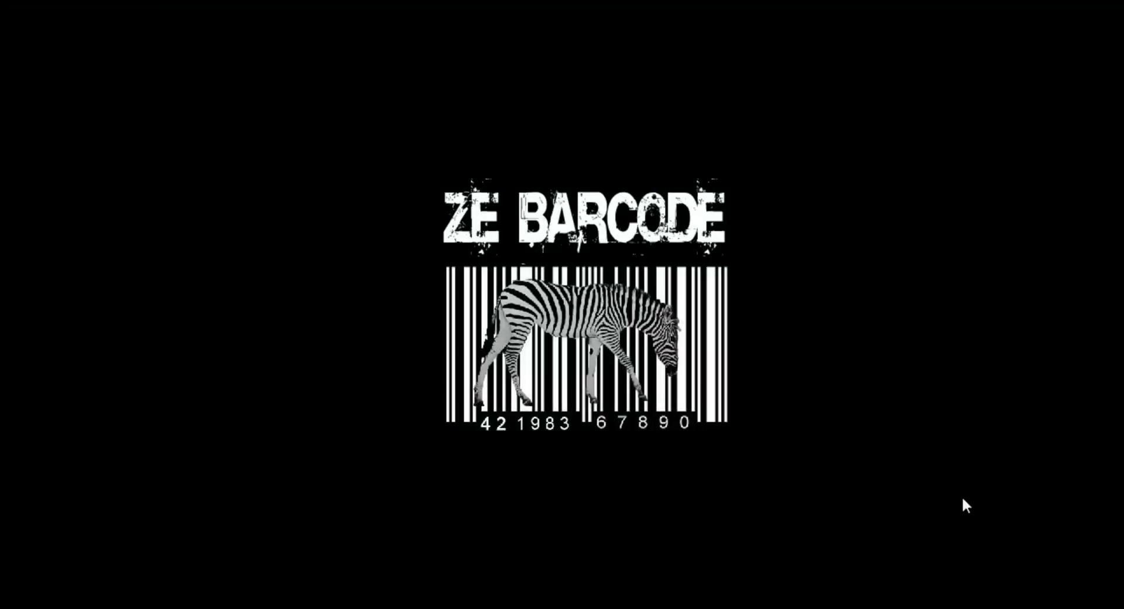